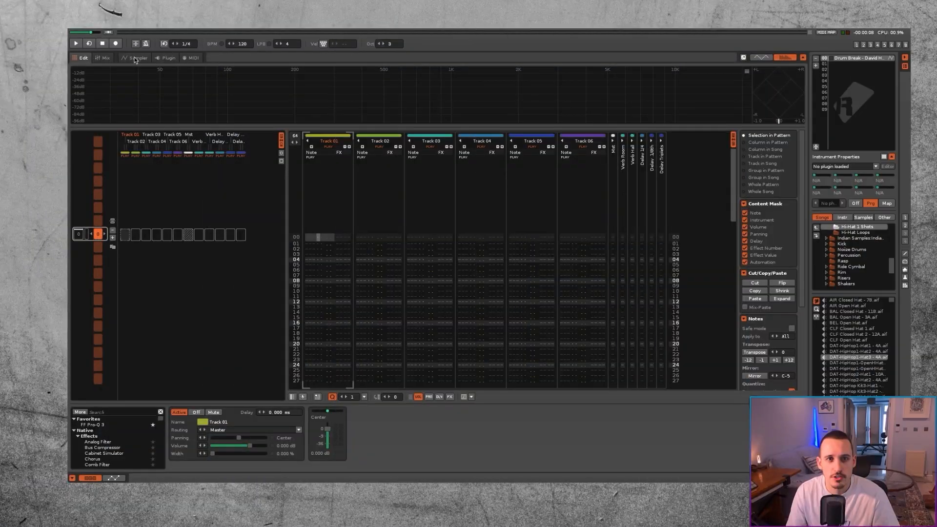
{"action": "left_click", "coordinate": [136, 59]}
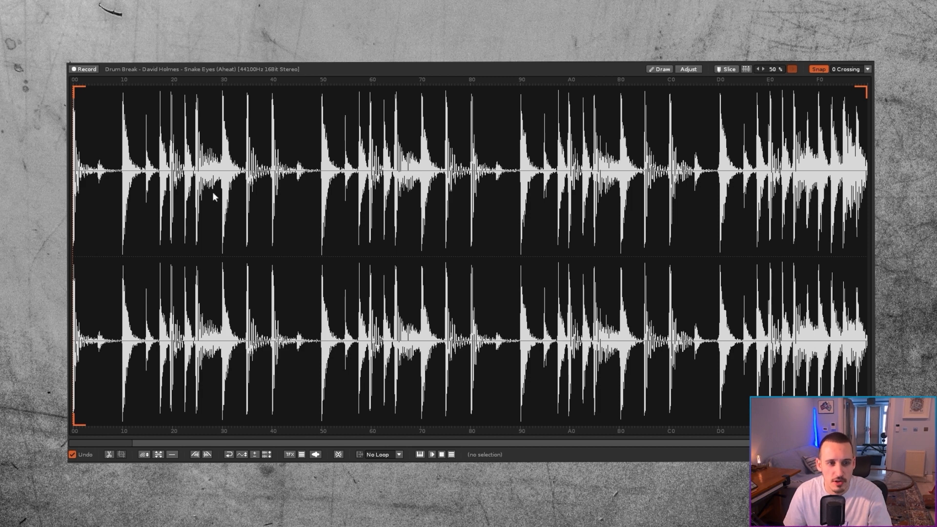
{"action": "key", "text": "Return"}
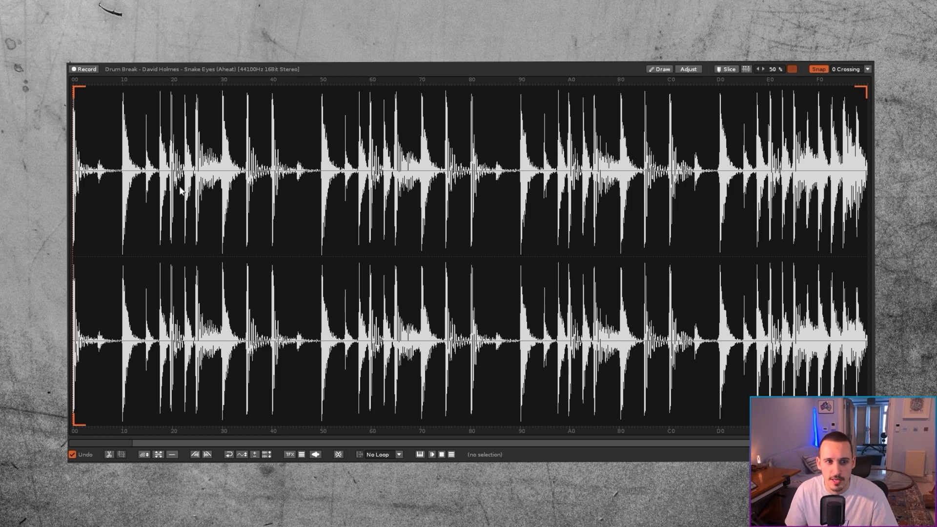
Step: Slice the drum break waveform at every drum hit and create a phrase from the slices
{"action": "scroll", "coordinate": [566, 166], "scroll_direction": "up", "scroll_amount": 3}
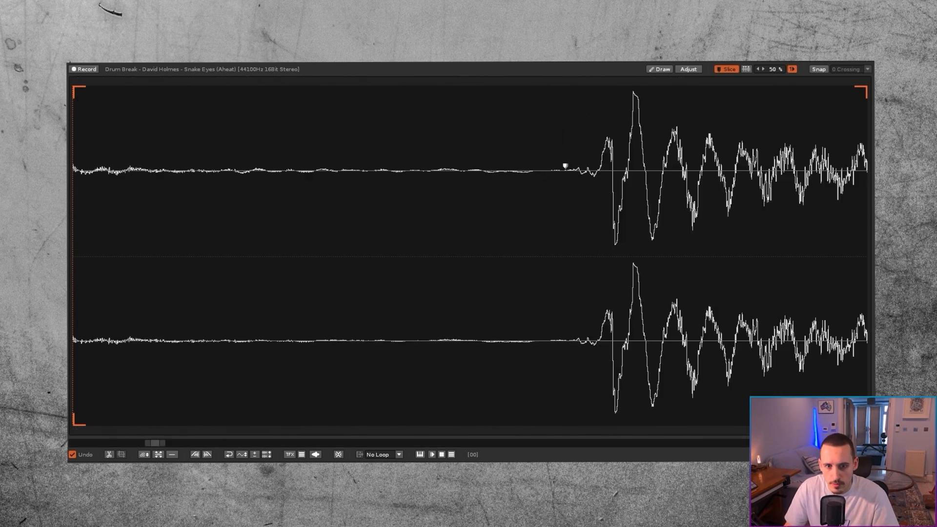
{"action": "scroll", "coordinate": [654, 166], "scroll_direction": "up", "scroll_amount": 5}
{"action": "left_click", "coordinate": [658, 113]}
{"action": "scroll", "coordinate": [656, 147], "scroll_direction": "down", "scroll_amount": 5}
{"action": "scroll", "coordinate": [585, 169], "scroll_direction": "up", "scroll_amount": 5}
{"action": "scroll", "coordinate": [656, 170], "scroll_direction": "up", "scroll_amount": 5}
{"action": "scroll", "coordinate": [557, 164], "scroll_direction": "up", "scroll_amount": 5}
{"action": "scroll", "coordinate": [556, 164], "scroll_direction": "down", "scroll_amount": 10}
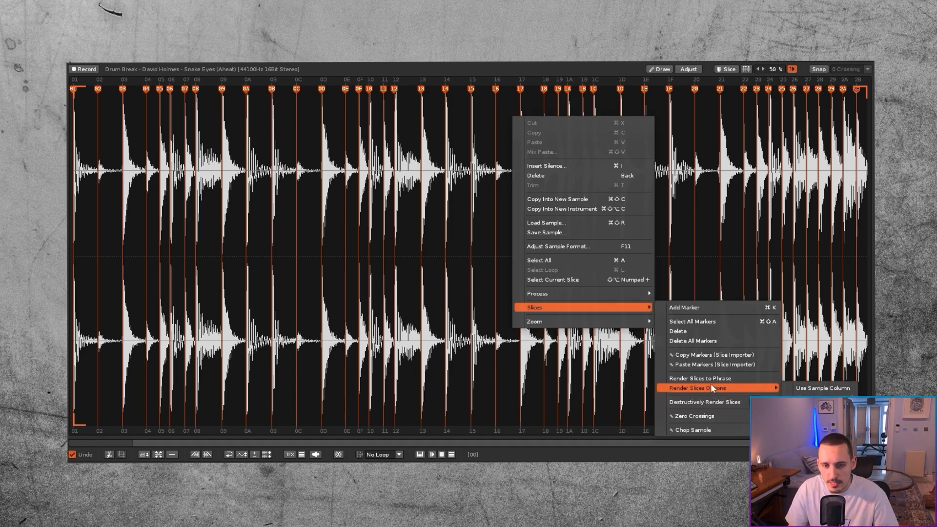
{"action": "left_click", "coordinate": [711, 378]}
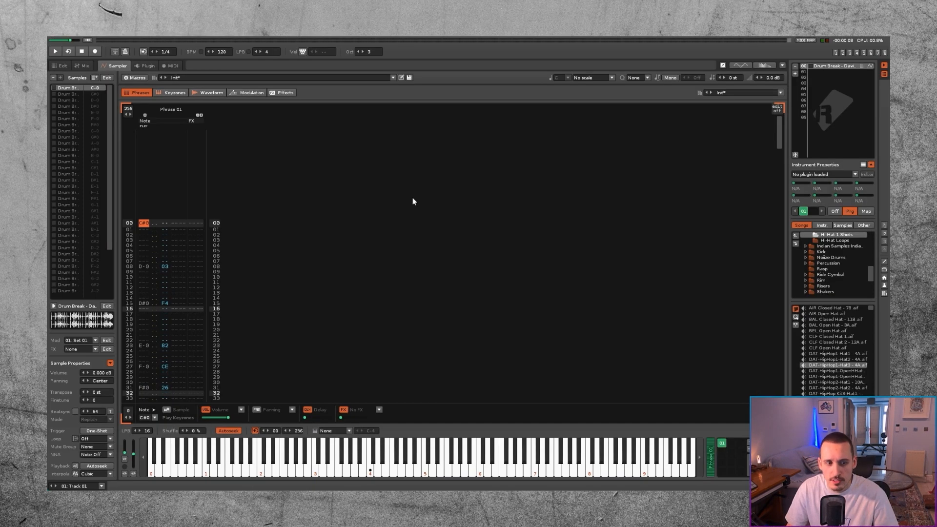
Step: Set the song tempo to 170 BPM, then enter a C-4 note on row 00 of Track 01 and play it
{"action": "double_click", "coordinate": [222, 52]}
{"action": "type", "text": "170"}
{"action": "key", "text": "Return"}
{"action": "key", "text": "q"}
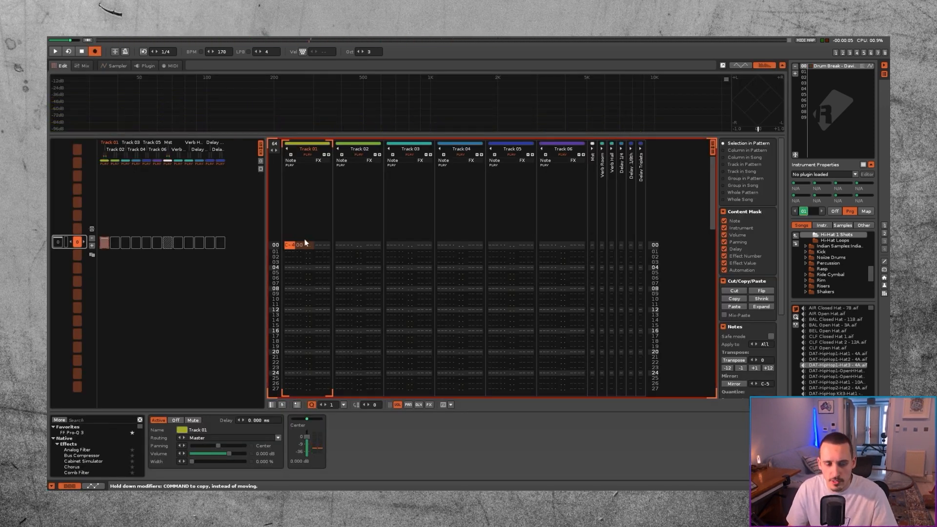
{"action": "key", "text": "space"}
{"action": "key", "text": "space"}
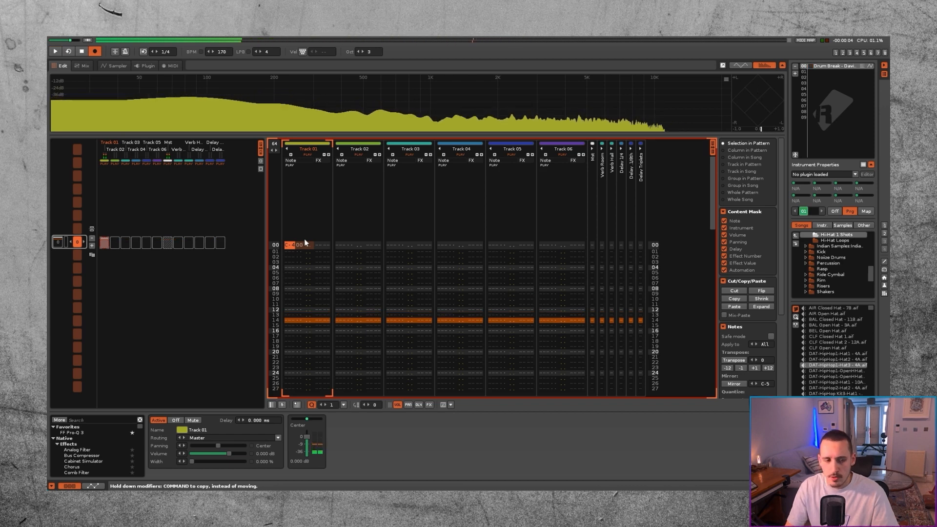
Step: Render the Track 01 pattern to a new sample and maximize the rendered sample's volume
{"action": "double_click", "coordinate": [292, 246]}
{"action": "right_click", "coordinate": [291, 246]}
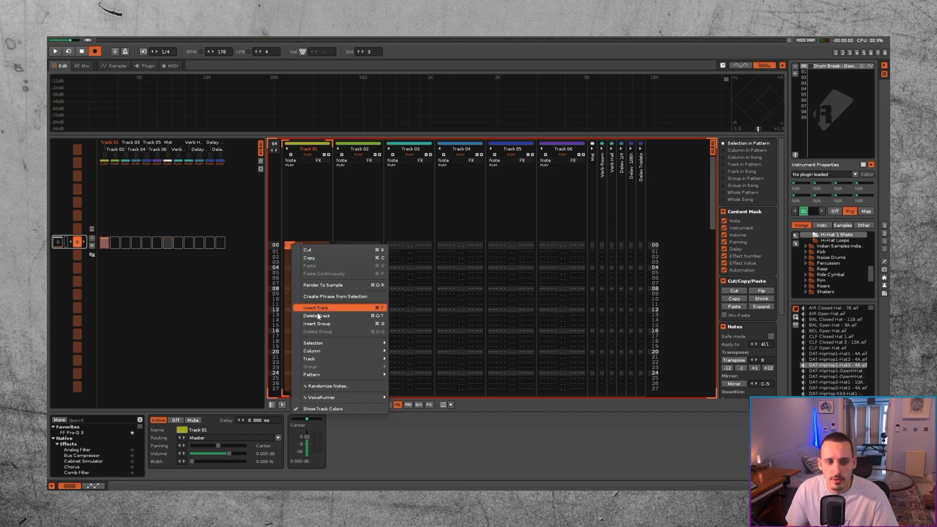
{"action": "left_click", "coordinate": [332, 290]}
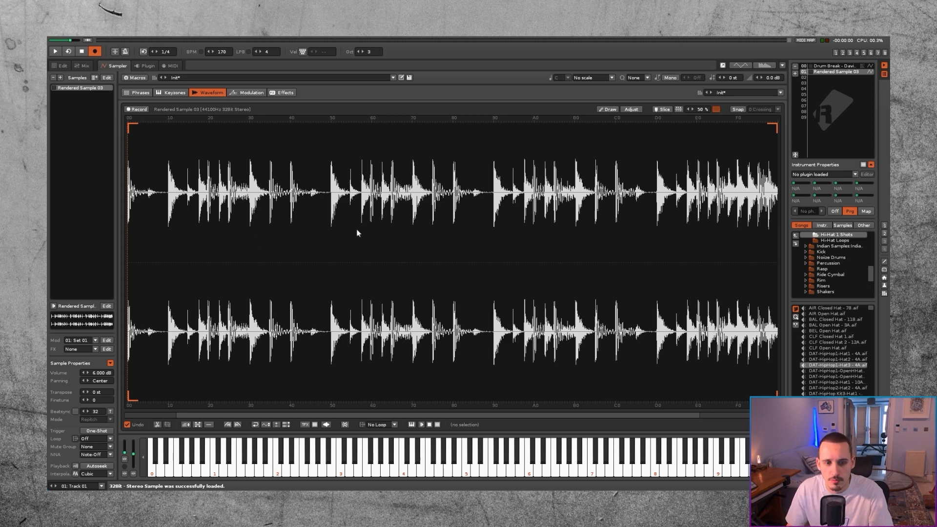
{"action": "key", "text": "q"}
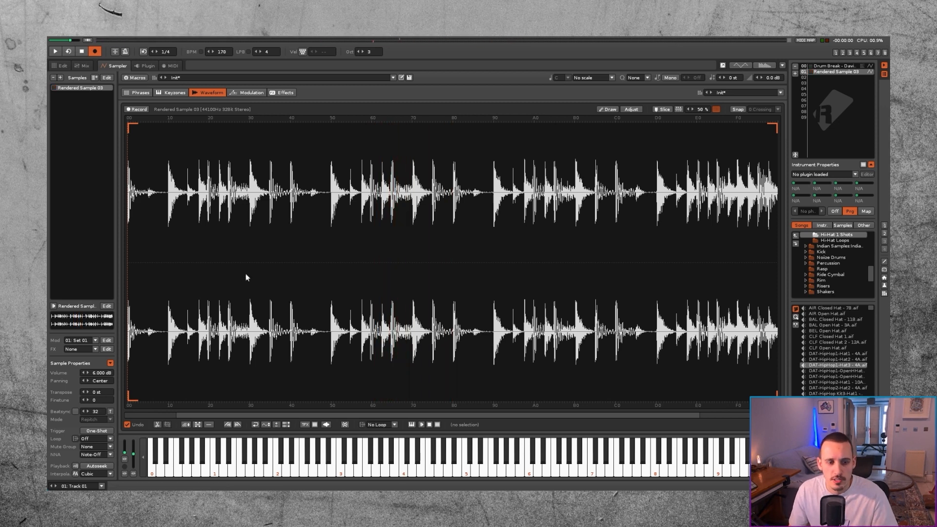
{"action": "left_click", "coordinate": [197, 425]}
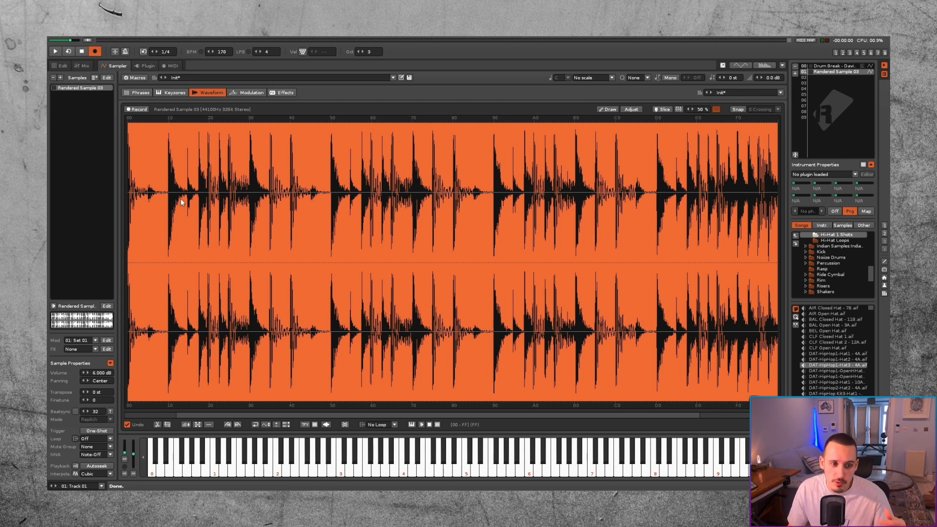
Step: Place slice markers at every drum hit along the rendered sample's waveform
{"action": "left_click", "coordinate": [165, 207]}
{"action": "scroll", "coordinate": [162, 214], "scroll_direction": "up", "scroll_amount": 5}
{"action": "scroll", "coordinate": [163, 211], "scroll_direction": "left", "scroll_amount": 5}
{"action": "left_click", "coordinate": [218, 212]}
{"action": "key", "text": "Home"}
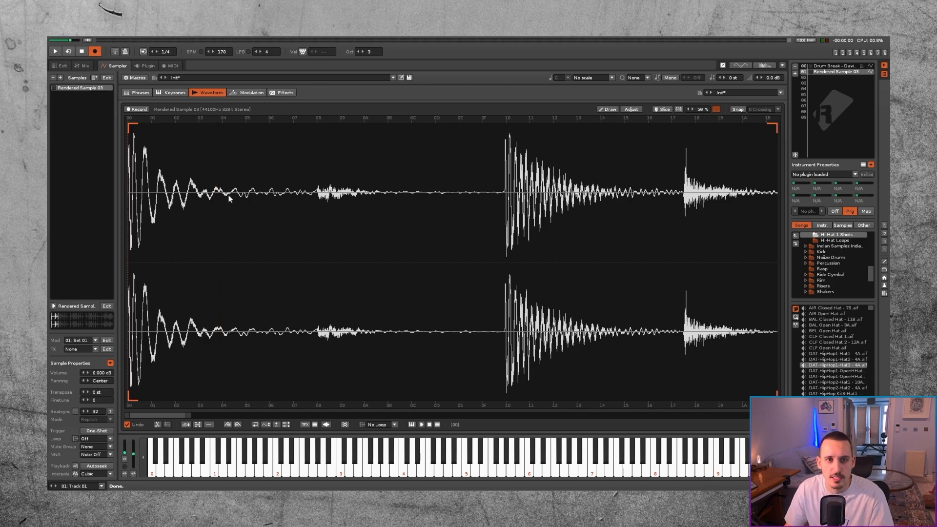
{"action": "key", "text": "ctrl+k"}
{"action": "scroll", "coordinate": [198, 197], "scroll_direction": "down", "scroll_amount": 5}
{"action": "key", "text": "ctrl+k"}
{"action": "key", "text": "ctrl+k"}
{"action": "key", "text": "ctrl+k"}
{"action": "key", "text": "ctrl+k"}
{"action": "key", "text": "ctrl+k"}
{"action": "key", "text": "ctrl+k"}
{"action": "key", "text": "ctrl+k"}
{"action": "key", "text": "ctrl+k"}
{"action": "key", "text": "ctrl+k"}
{"action": "key", "text": "ctrl+k"}
{"action": "key", "text": "ctrl+k"}
{"action": "key", "text": "ctrl+k"}
{"action": "key", "text": "ctrl+k"}
{"action": "scroll", "coordinate": [627, 204], "scroll_direction": "up", "scroll_amount": 5}
{"action": "scroll", "coordinate": [627, 204], "scroll_direction": "down", "scroll_amount": 5}
{"action": "left_click", "coordinate": [608, 200]}
{"action": "scroll", "coordinate": [608, 200], "scroll_direction": "down", "scroll_amount": 5}
{"action": "left_click", "coordinate": [429, 198]}
{"action": "scroll", "coordinate": [634, 195], "scroll_direction": "up", "scroll_amount": 5}
{"action": "left_click", "coordinate": [727, 193]}
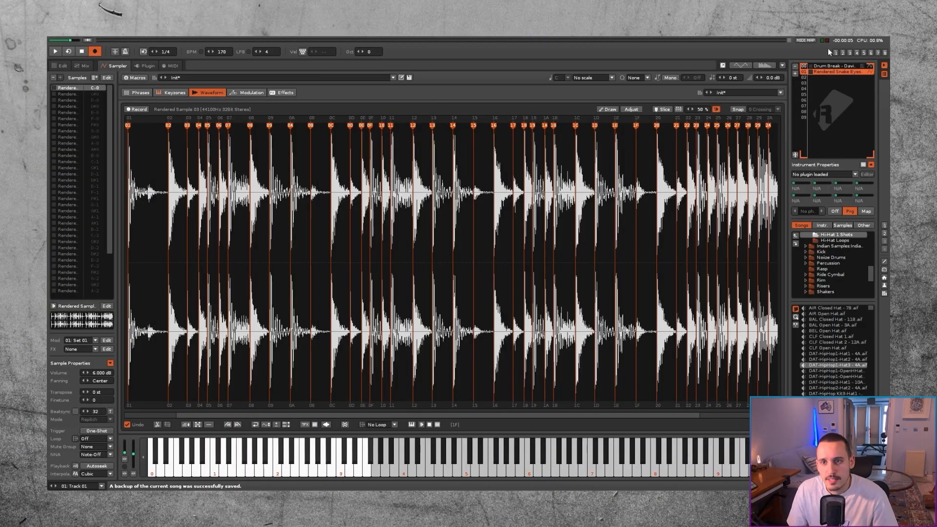
Step: Load the "Amen - 170 For Groove Template" instrument into slot 03 and create a phrase from its slices
{"action": "left_click", "coordinate": [816, 84]}
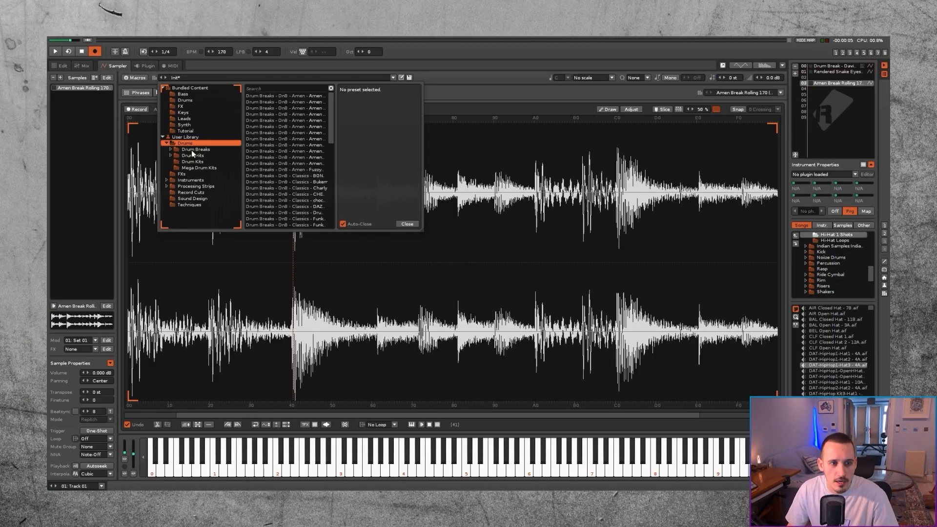
{"action": "left_click", "coordinate": [195, 149]}
{"action": "left_click", "coordinate": [171, 149]}
{"action": "left_click", "coordinate": [181, 156]}
{"action": "double_click", "coordinate": [284, 96]}
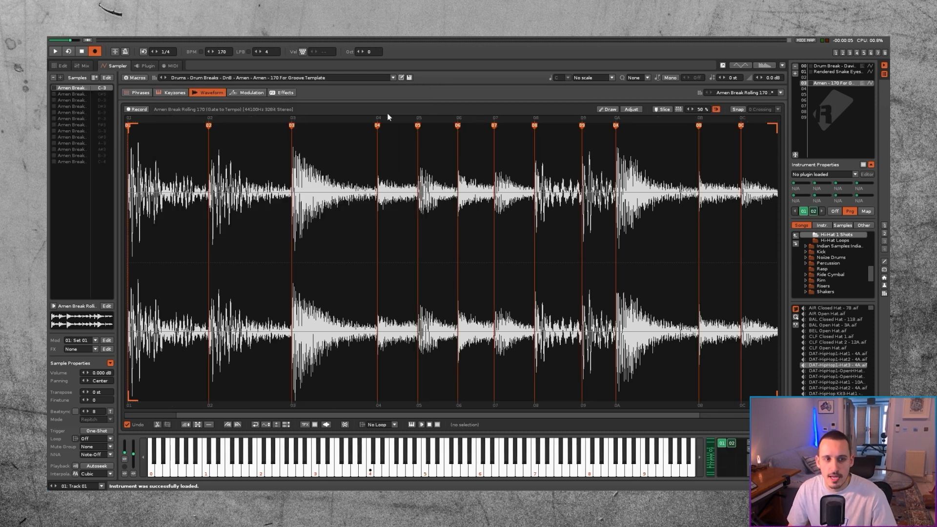
{"action": "right_click", "coordinate": [394, 158]}
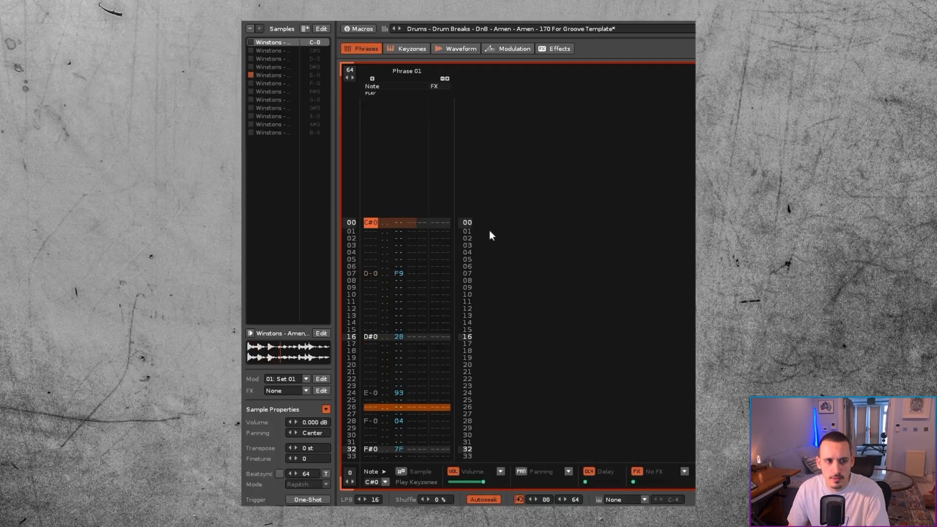
Step: Play the Amen phrase and look through its notes and delay values from row 00 to 63
{"action": "key", "text": "space"}
{"action": "scroll", "coordinate": [403, 215], "scroll_direction": "down", "scroll_amount": 1}
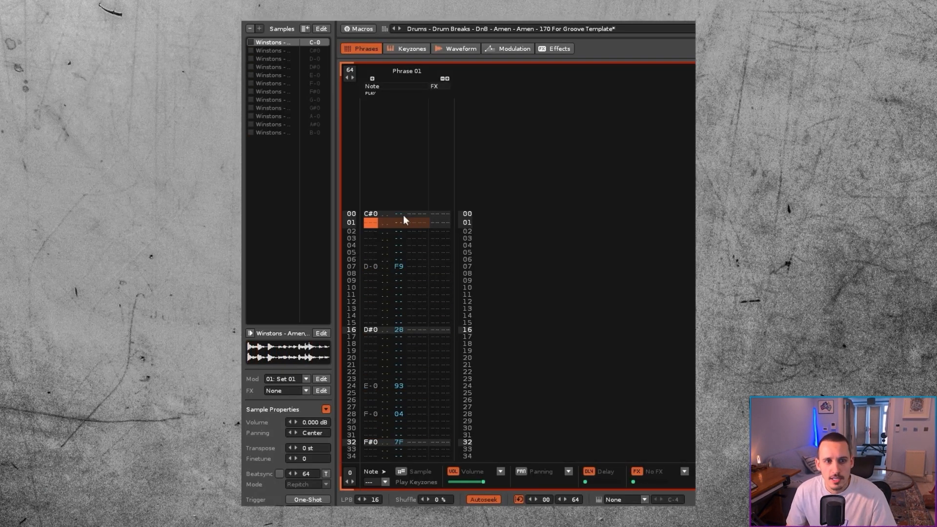
{"action": "scroll", "coordinate": [400, 217], "scroll_direction": "up", "scroll_amount": 1}
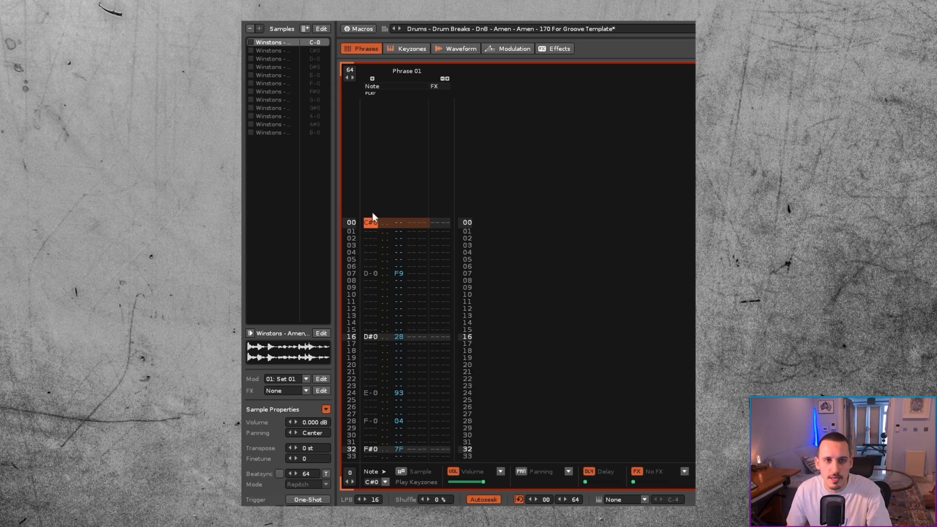
{"action": "scroll", "coordinate": [385, 279], "scroll_direction": "down", "scroll_amount": 20}
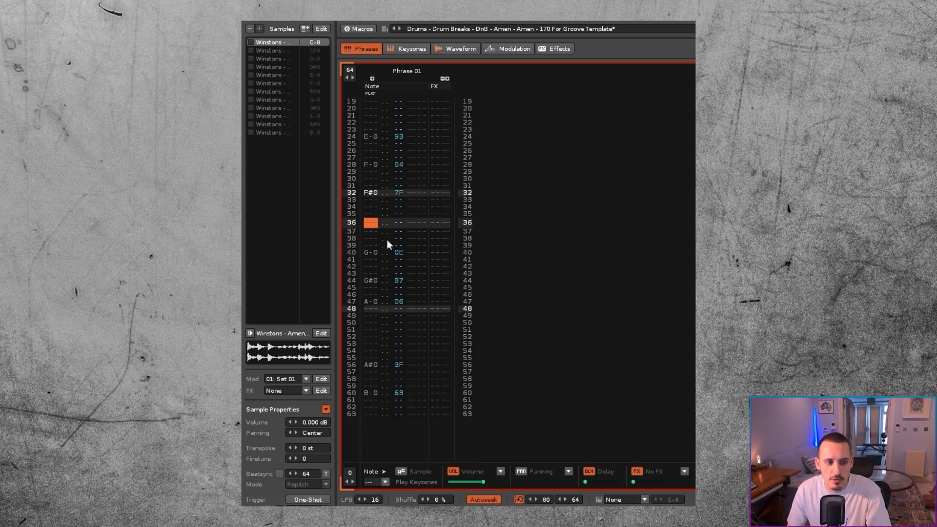
{"action": "scroll", "coordinate": [370, 229], "scroll_direction": "up", "scroll_amount": 20}
{"action": "left_click", "coordinate": [376, 167]}
{"action": "key", "text": "space"}
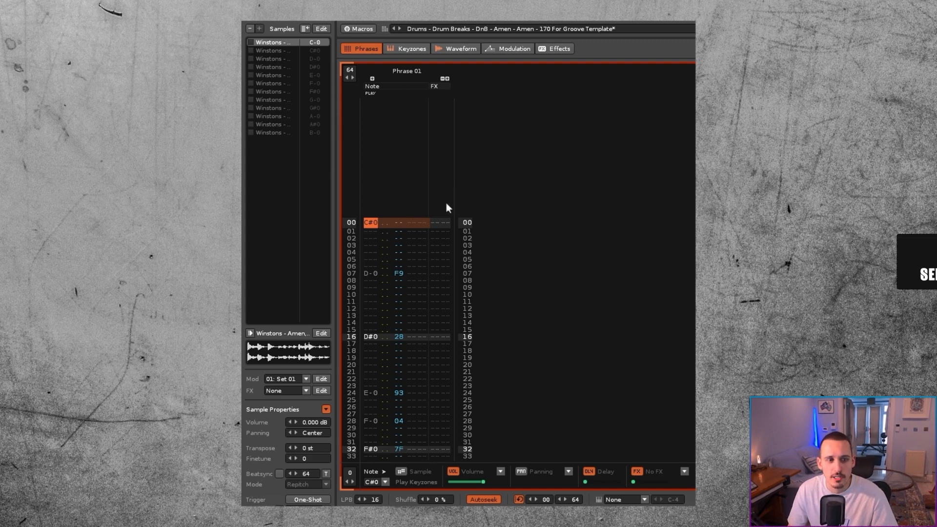
Step: Select the whole delay column of Phrase 01 and clear all its delay values
{"action": "left_click", "coordinate": [401, 222]}
{"action": "key", "text": "alt+z"}
{"action": "key", "text": "alt+z"}
{"action": "key", "text": "alt+z"}
{"action": "key", "text": "alt+z"}
{"action": "key", "text": "Left"}
{"action": "key", "text": "Left"}
{"action": "key", "text": "Left"}
{"action": "key", "text": "Escape"}
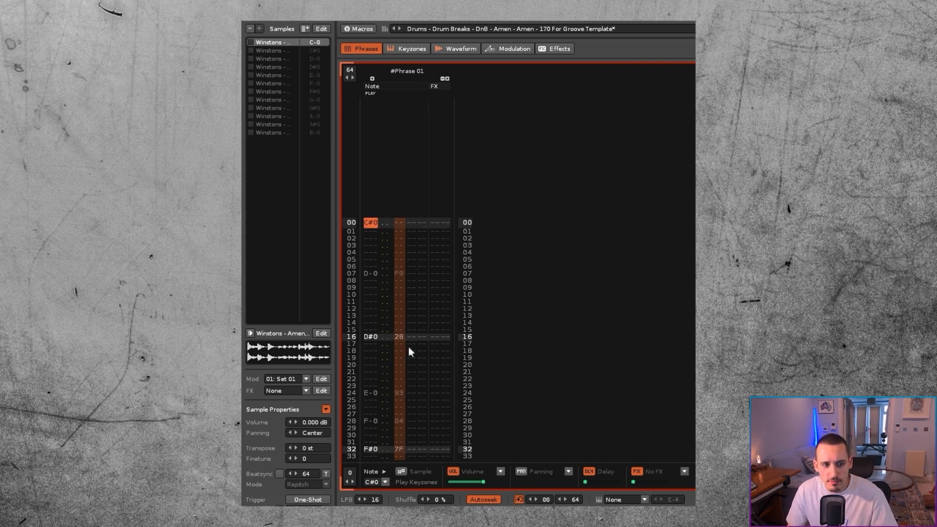
{"action": "scroll", "coordinate": [408, 348], "scroll_direction": "down", "scroll_amount": 3}
{"action": "key", "text": "Delete"}
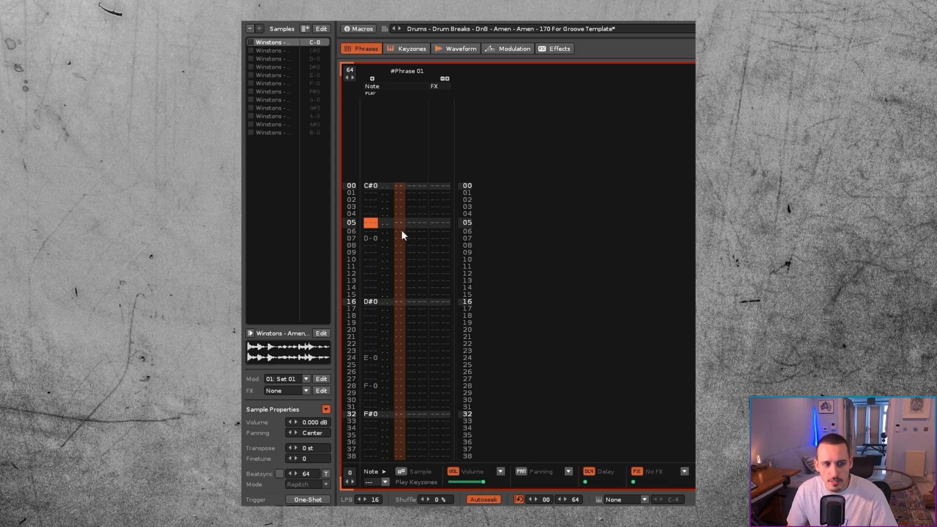
{"action": "left_click", "coordinate": [411, 246]}
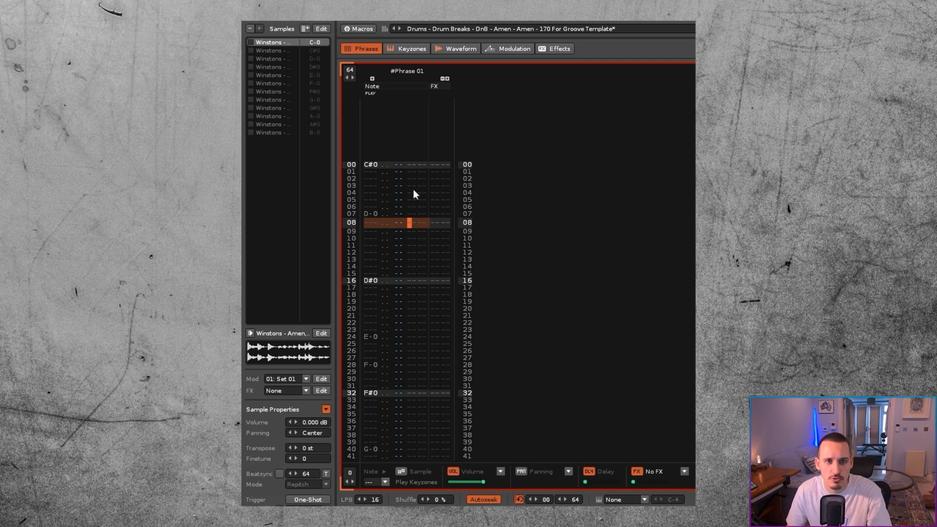
Step: Play the phrase without delays and move the D-0 note from row 07 to row 08
{"action": "key", "text": "space"}
{"action": "scroll", "coordinate": [402, 237], "scroll_direction": "down", "scroll_amount": 5}
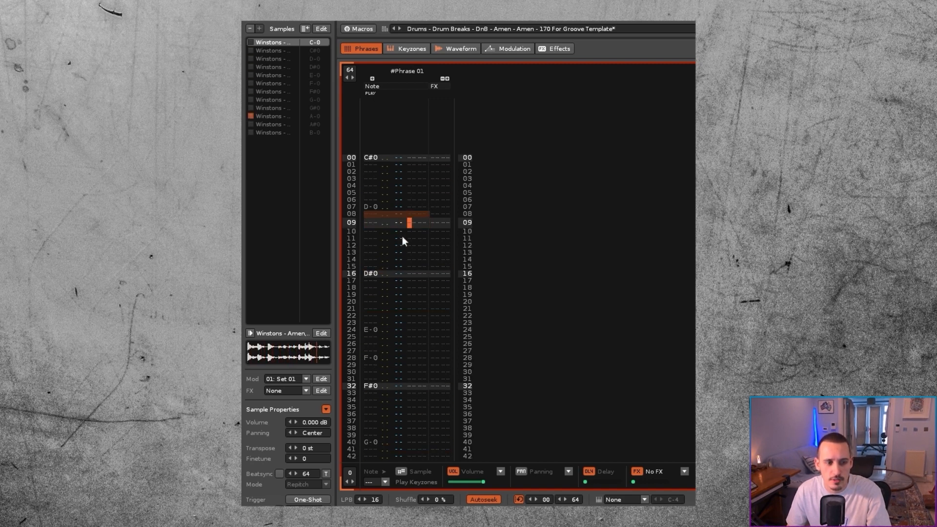
{"action": "left_click", "coordinate": [373, 178]}
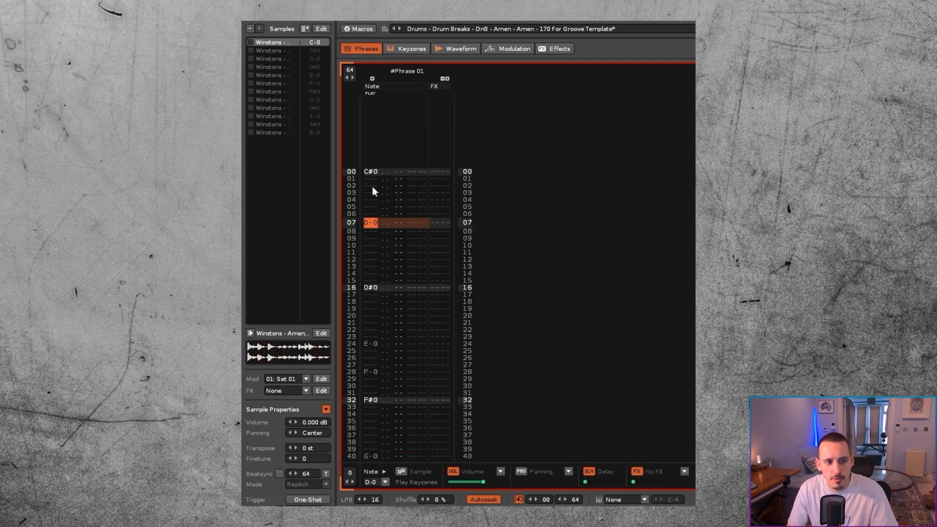
{"action": "key", "text": "ctrl+x"}
{"action": "key", "text": "Down"}
{"action": "key", "text": "ctrl+v"}
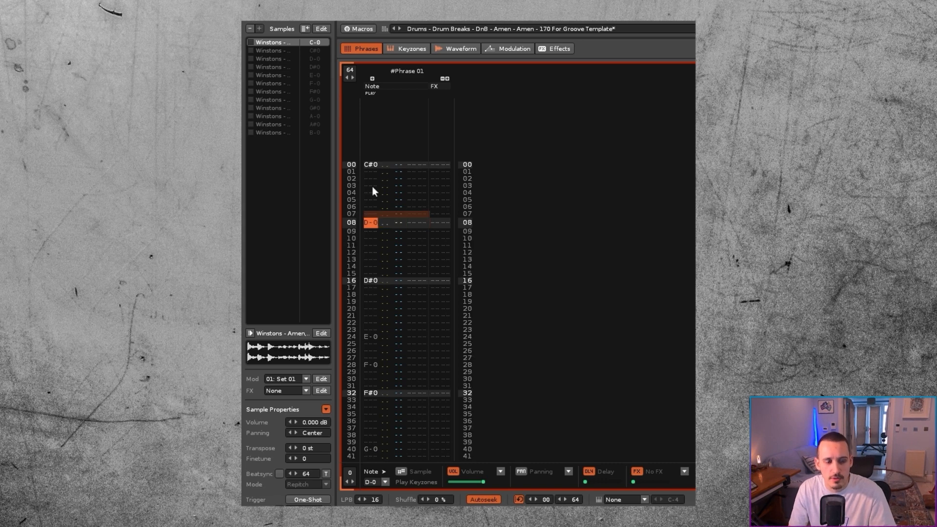
Step: Move the A-0 note from row 47 to row 48 and play the fully quantized phrase
{"action": "key", "text": "space"}
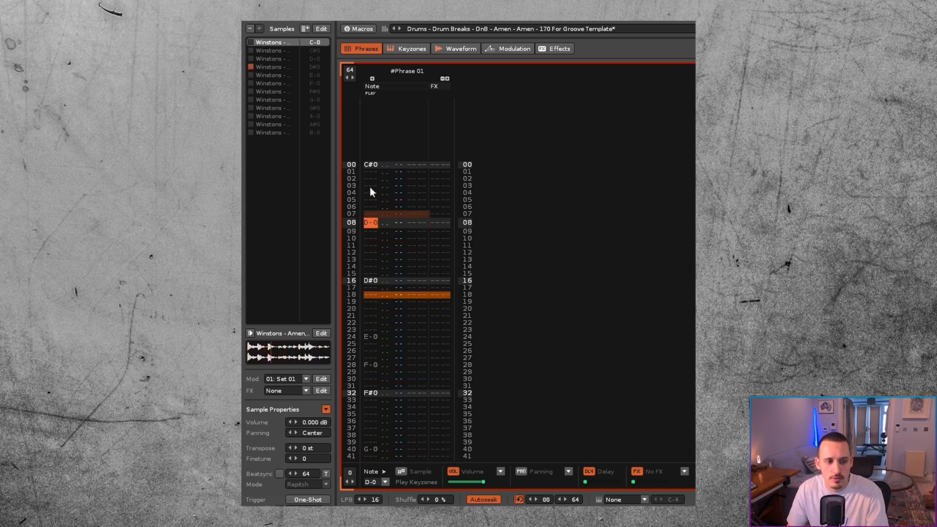
{"action": "scroll", "coordinate": [399, 252], "scroll_direction": "down", "scroll_amount": 13}
{"action": "scroll", "coordinate": [399, 249], "scroll_direction": "down", "scroll_amount": 8}
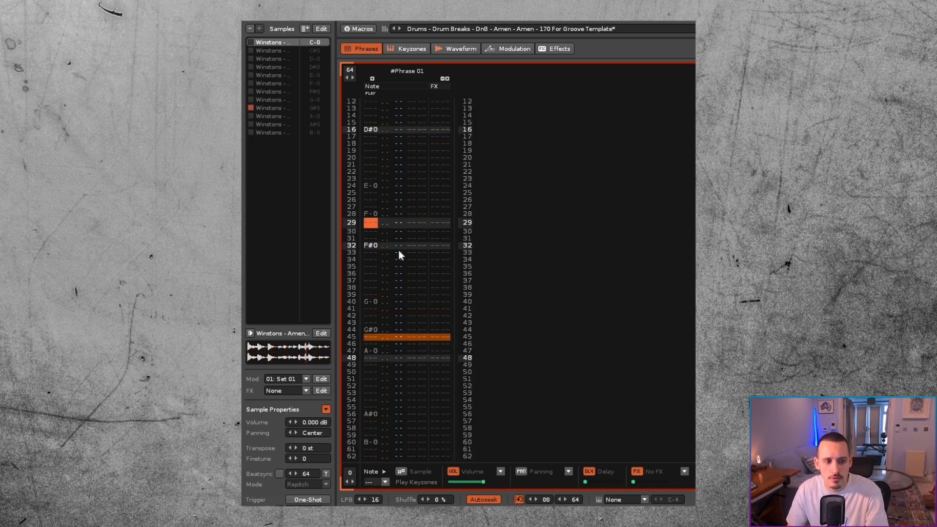
{"action": "scroll", "coordinate": [374, 349], "scroll_direction": "down", "scroll_amount": 19}
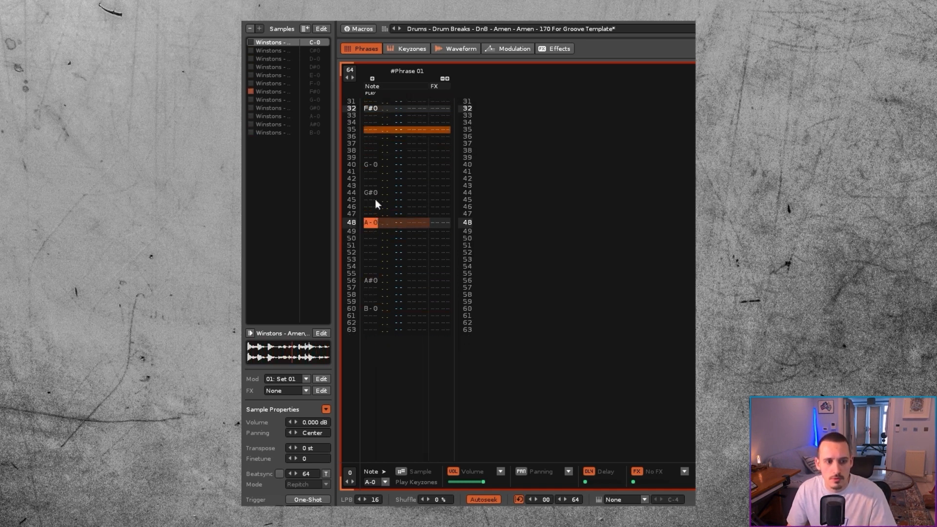
{"action": "scroll", "coordinate": [371, 205], "scroll_direction": "up", "scroll_amount": 20}
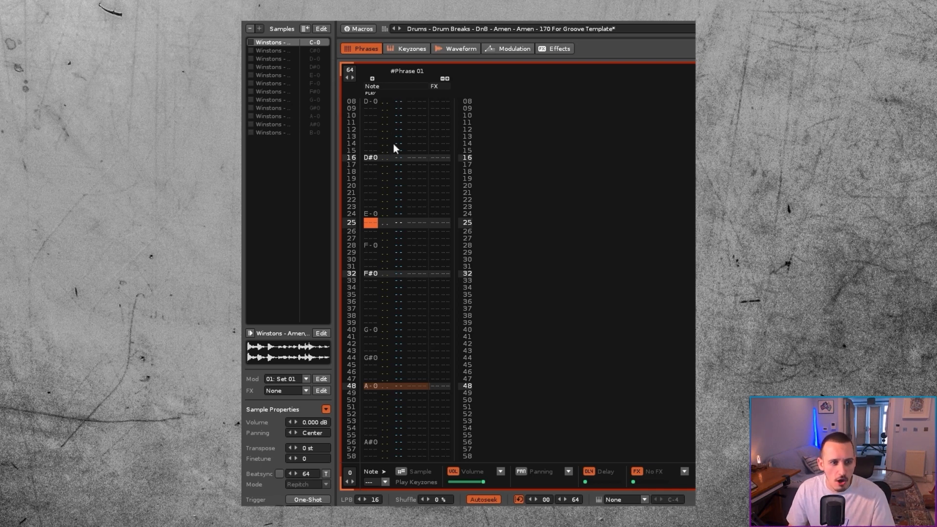
Step: Copy all of Phrase 01's original content and paste it into Track 02 of the pattern from row 00
{"action": "key", "text": "Return"}
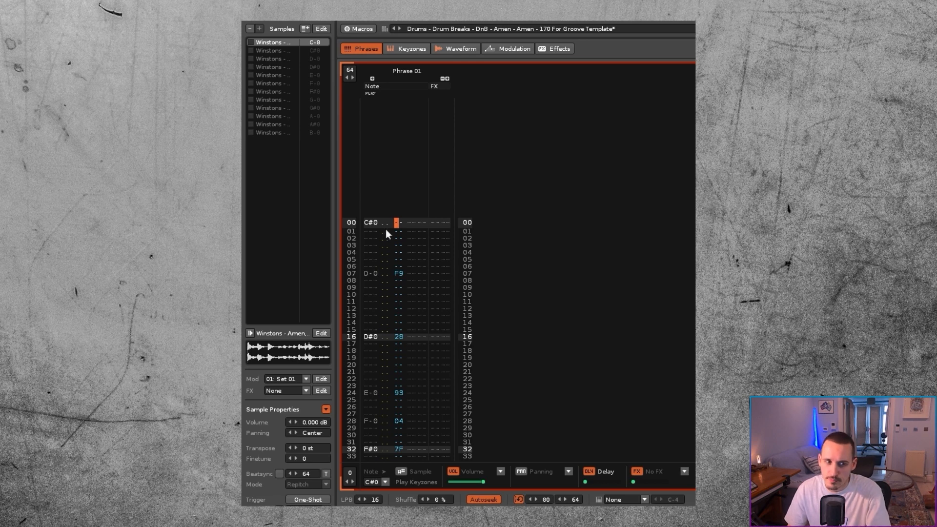
{"action": "left_click", "coordinate": [385, 223]}
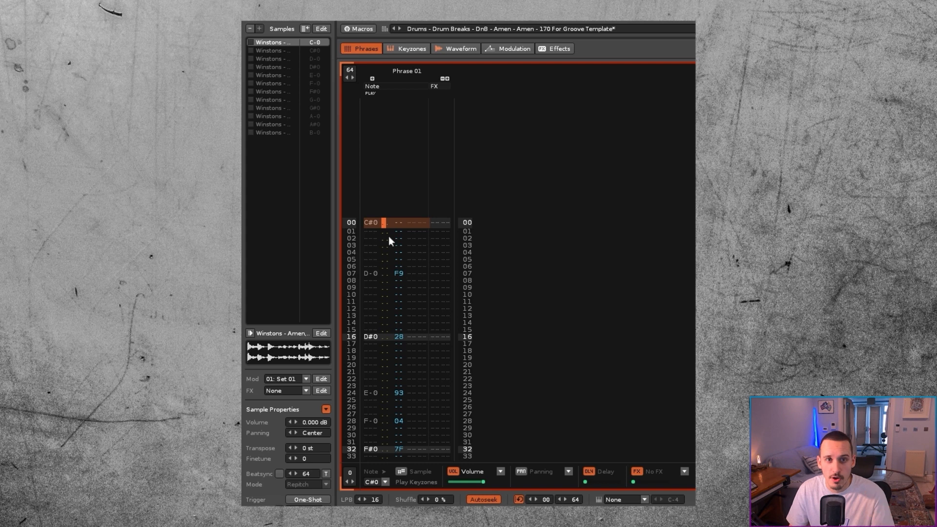
{"action": "left_click", "coordinate": [370, 224]}
{"action": "key", "text": "ctrl+a"}
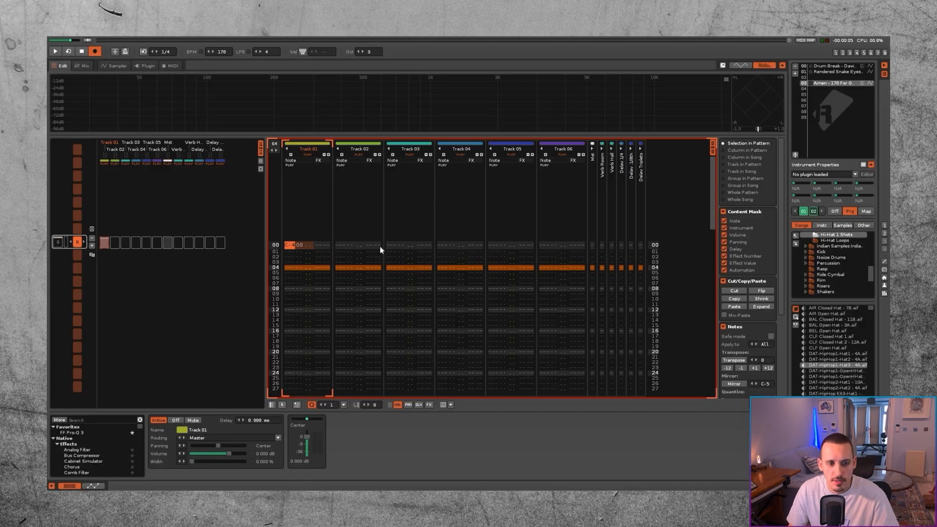
{"action": "left_click", "coordinate": [338, 243]}
{"action": "key", "text": "ctrl+v"}
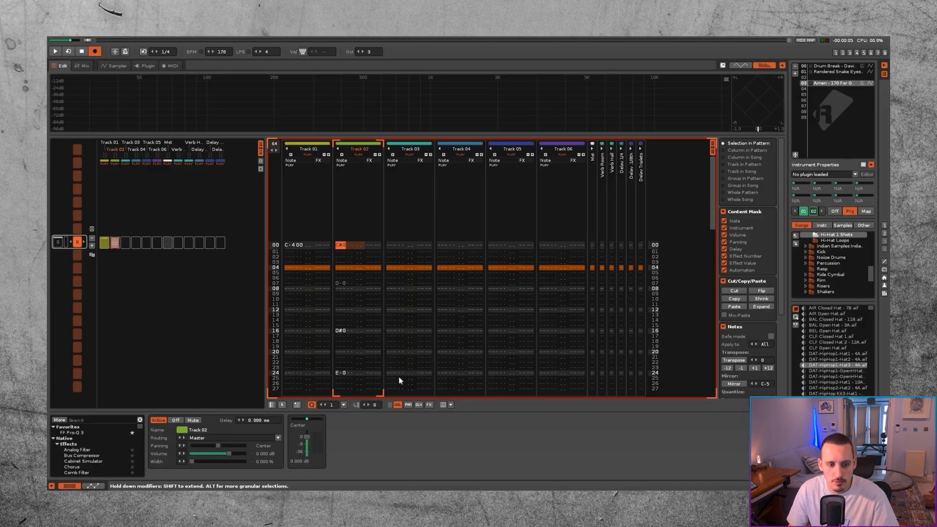
Step: Show the delay column on Track 02 and paste the phrase again with its delay values
{"action": "left_click", "coordinate": [417, 405]}
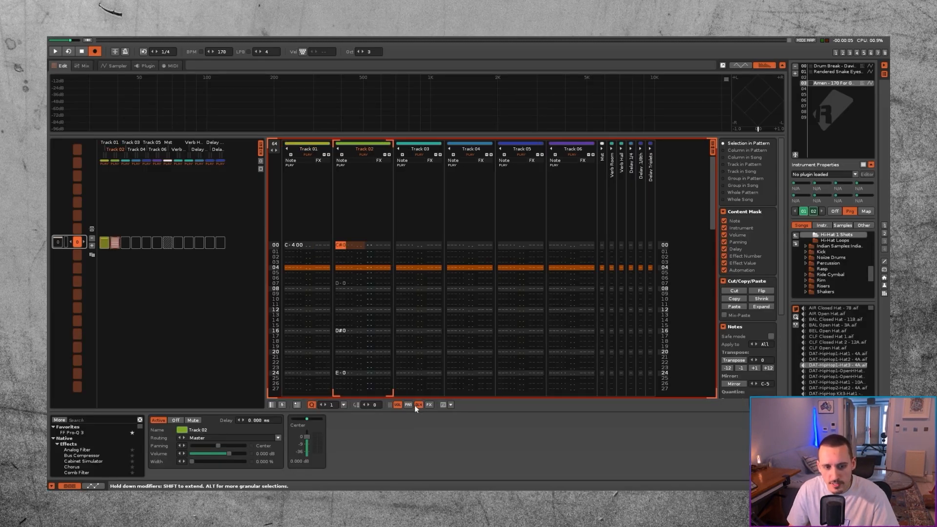
{"action": "type", "text": "FC 2E 94"}
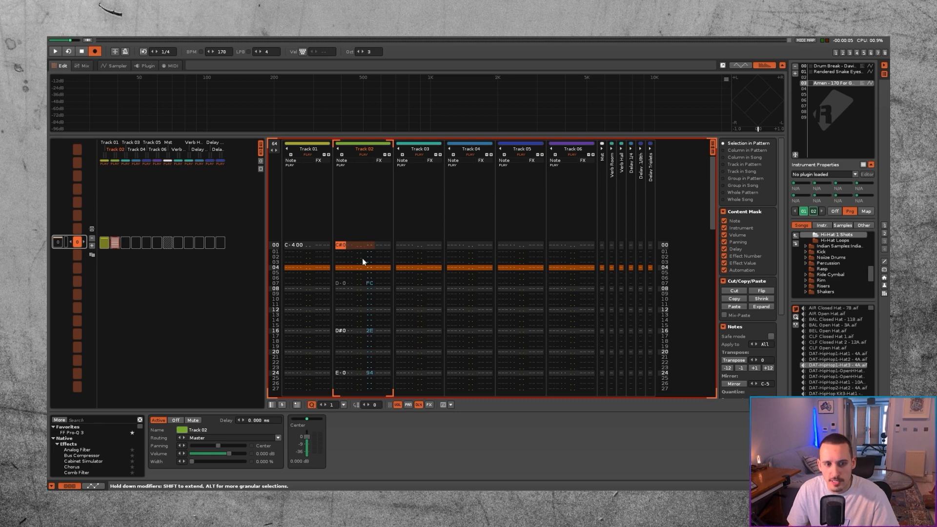
{"action": "scroll", "coordinate": [344, 287], "scroll_direction": "down", "scroll_amount": 8}
{"action": "scroll", "coordinate": [340, 277], "scroll_direction": "up", "scroll_amount": 8}
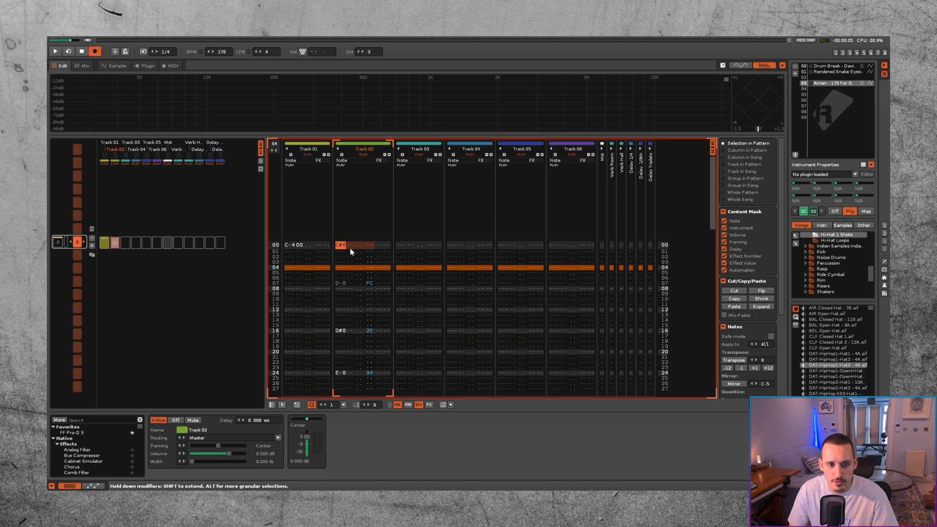
Step: Set the instrument number to 01 for Track 02's notes at rows 00, 07 and 16
{"action": "left_click", "coordinate": [350, 246]}
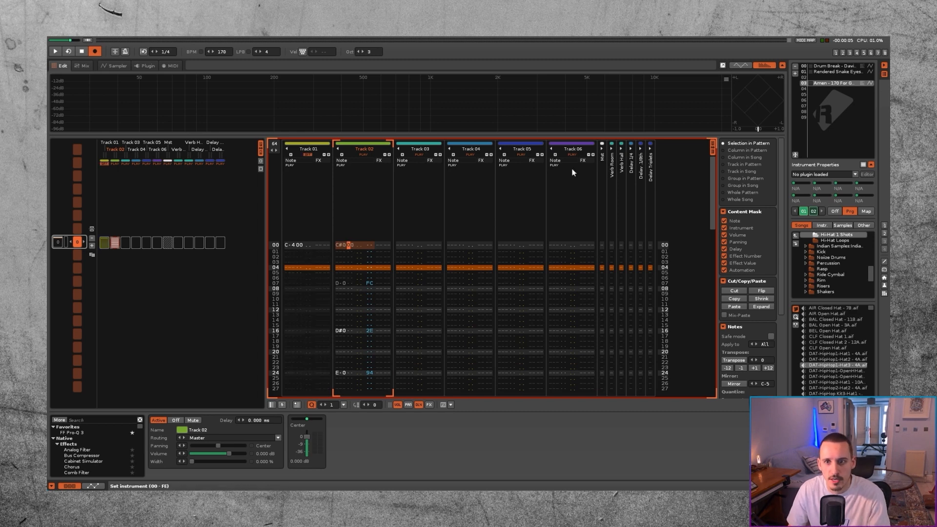
{"action": "type", "text": "1"}
{"action": "key", "text": "Down"}
{"action": "key", "text": "Down"}
{"action": "key", "text": "Down"}
{"action": "key", "text": "Down"}
{"action": "key", "text": "Down"}
{"action": "key", "text": "Down"}
{"action": "key", "text": "Down"}
{"action": "type", "text": "01"}
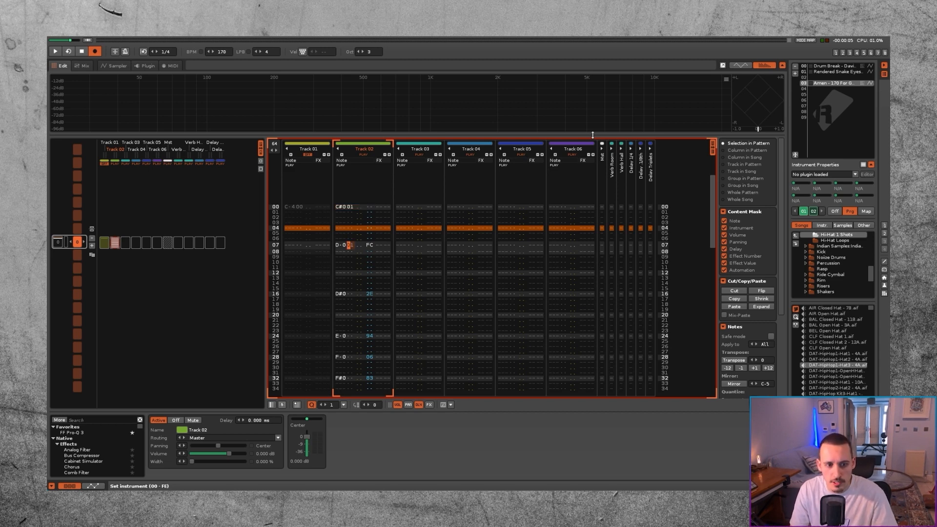
{"action": "key", "text": "Down"}
{"action": "key", "text": "Down"}
{"action": "key", "text": "Down"}
{"action": "key", "text": "Down"}
{"action": "key", "text": "Down"}
{"action": "key", "text": "Down"}
{"action": "key", "text": "Down"}
{"action": "key", "text": "Down"}
{"action": "key", "text": "Down"}
Step: Set the instrument number to 01 for the E-0 note at row 24 and the F-0 note at row 28 in Track 02
{"action": "type", "text": "01"}
{"action": "key", "text": "Down"}
{"action": "key", "text": "Down"}
{"action": "key", "text": "Down"}
{"action": "key", "text": "Down"}
{"action": "key", "text": "Down"}
{"action": "key", "text": "Down"}
{"action": "key", "text": "Down"}
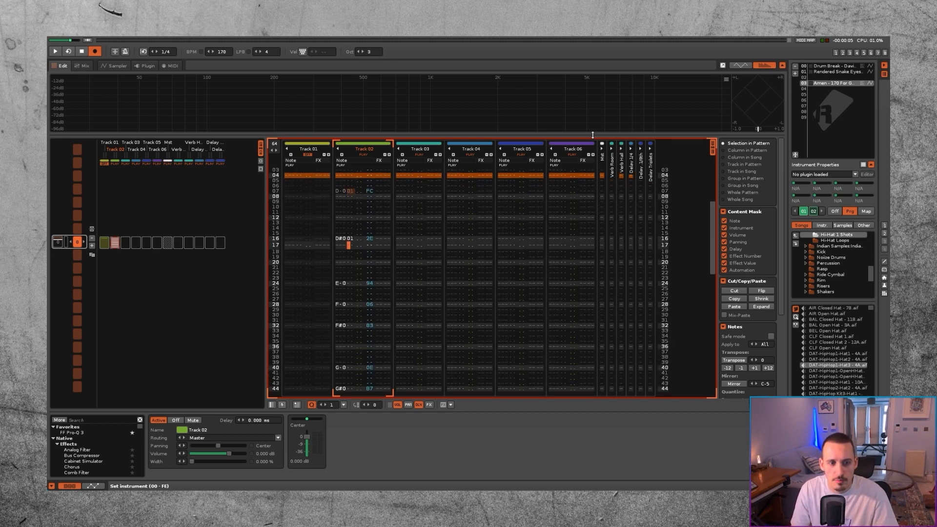
{"action": "key", "text": "Down"}
{"action": "type", "text": "01"}
{"action": "key", "text": "Down"}
{"action": "key", "text": "Down"}
{"action": "key", "text": "Down"}
{"action": "key", "text": "Down"}
{"action": "key", "text": "Down"}
{"action": "key", "text": "Up"}
{"action": "type", "text": "01"}
{"action": "key", "text": "Down"}
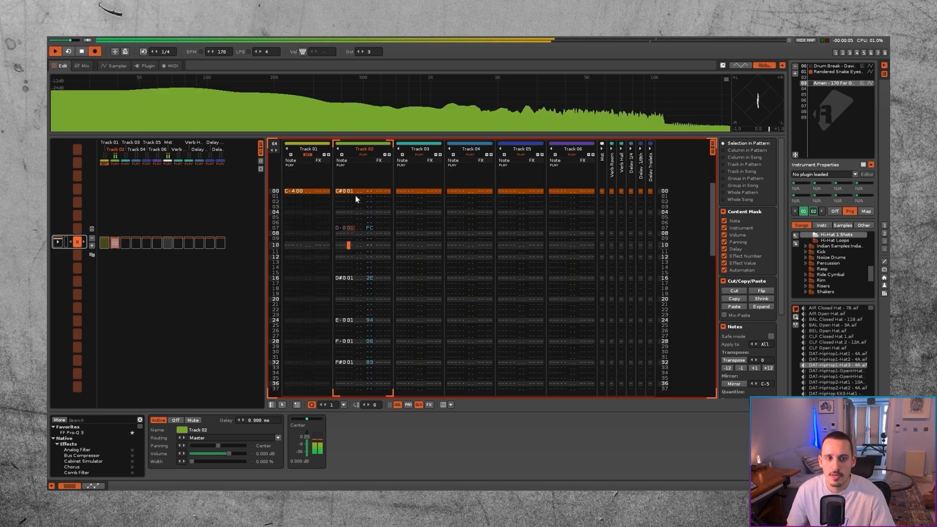
Step: Play the pattern from row 00 and check the LPB setting of Phrase 01 in the sampler
{"action": "key", "text": "space"}
{"action": "left_click", "coordinate": [348, 191]}
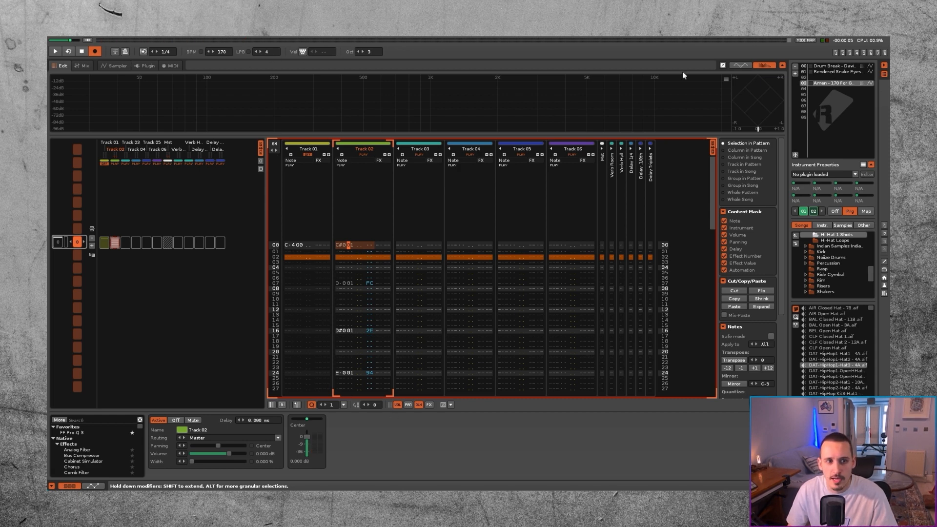
{"action": "left_click", "coordinate": [119, 67]}
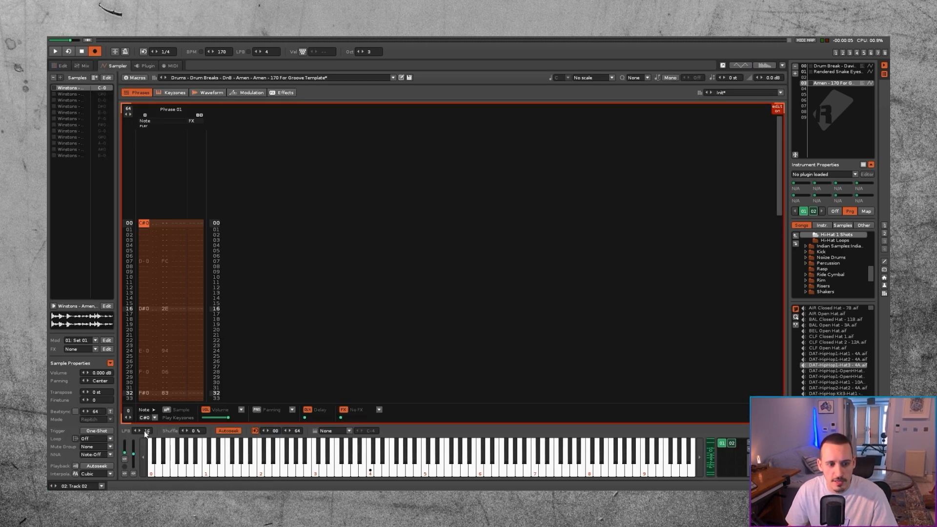
{"action": "left_click", "coordinate": [60, 66]}
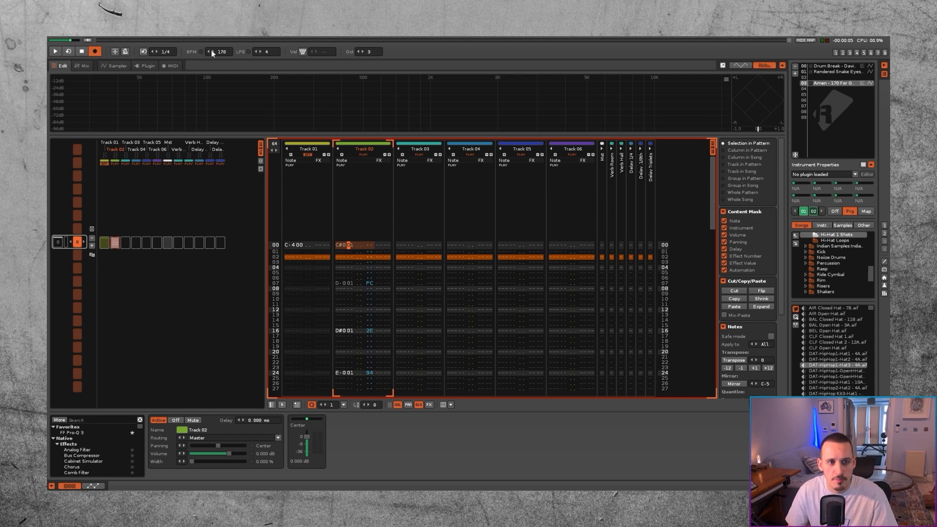
Step: Set the song's LPB to 16 and play the pattern from row 00
{"action": "double_click", "coordinate": [272, 52]}
{"action": "type", "text": "16"}
{"action": "key", "text": "Return"}
{"action": "key", "text": "space"}
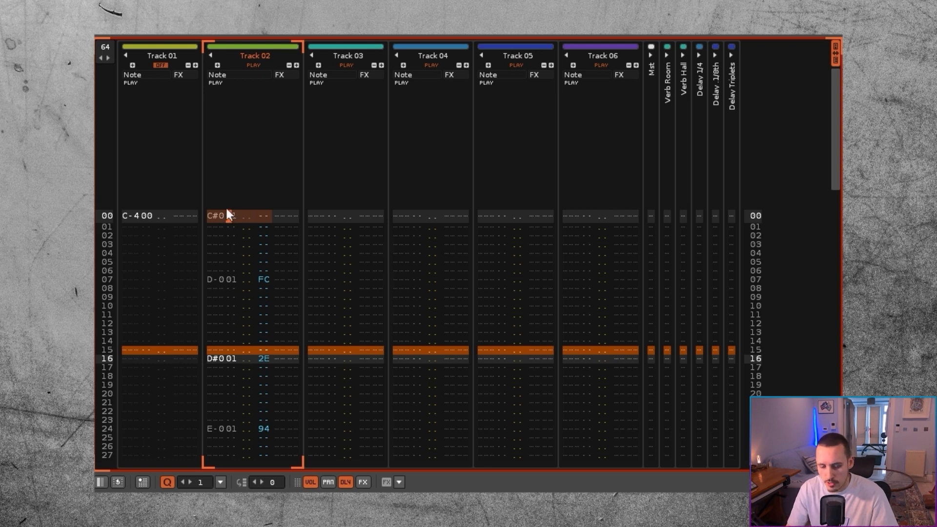
{"action": "key", "text": "Down"}
{"action": "key", "text": "space"}
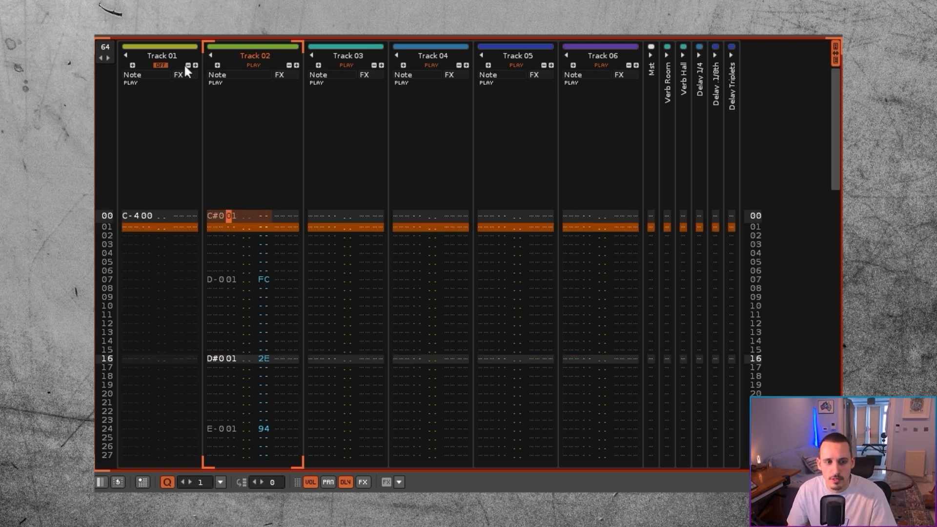
Step: Unmute Track 01 and set the instrument number of its C-4 note at row 00 to 03
{"action": "left_click", "coordinate": [156, 66]}
{"action": "left_click", "coordinate": [145, 215]}
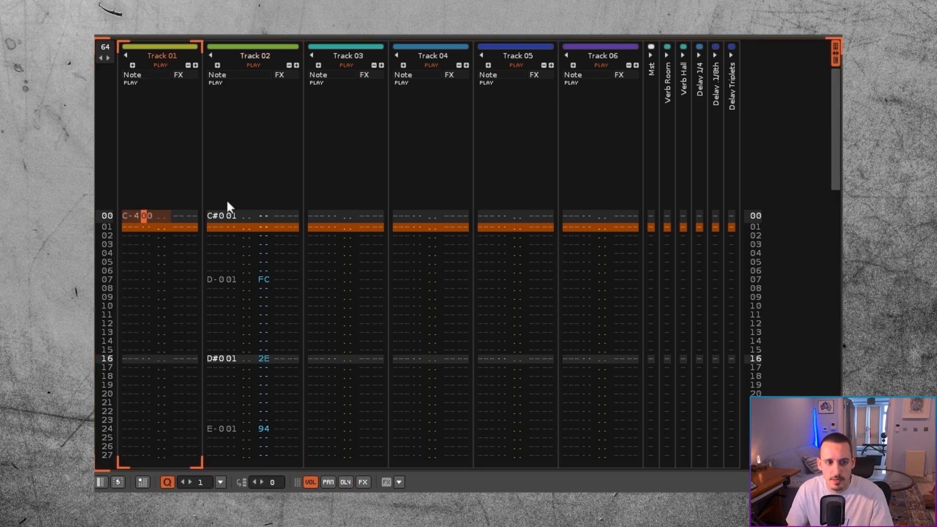
{"action": "type", "text": "03"}
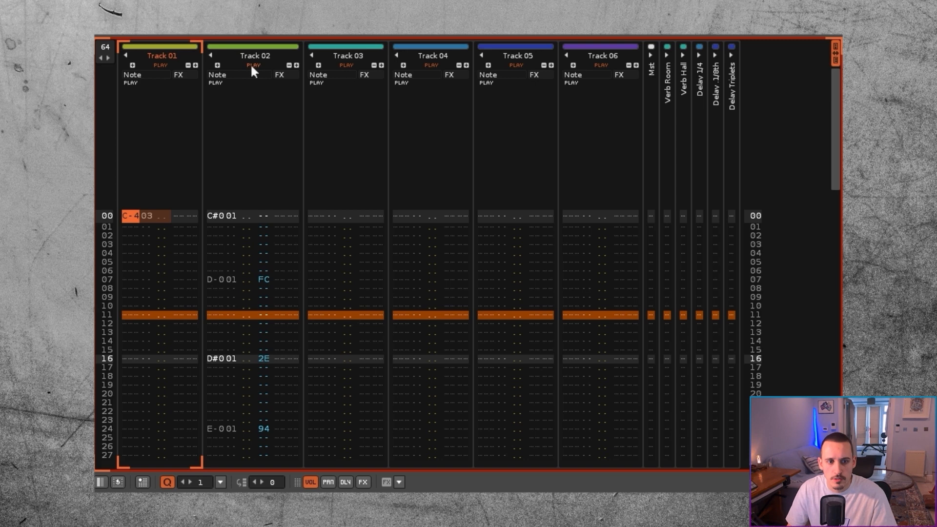
Step: Compare the two parts during playback by alternately muting and unmuting Track 01 and Track 02
{"action": "left_click", "coordinate": [254, 65]}
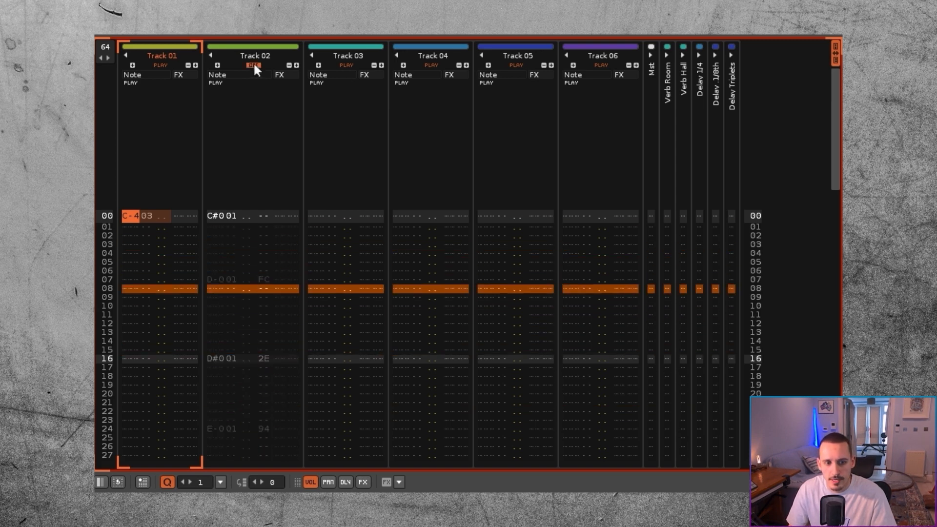
{"action": "left_click", "coordinate": [253, 65]}
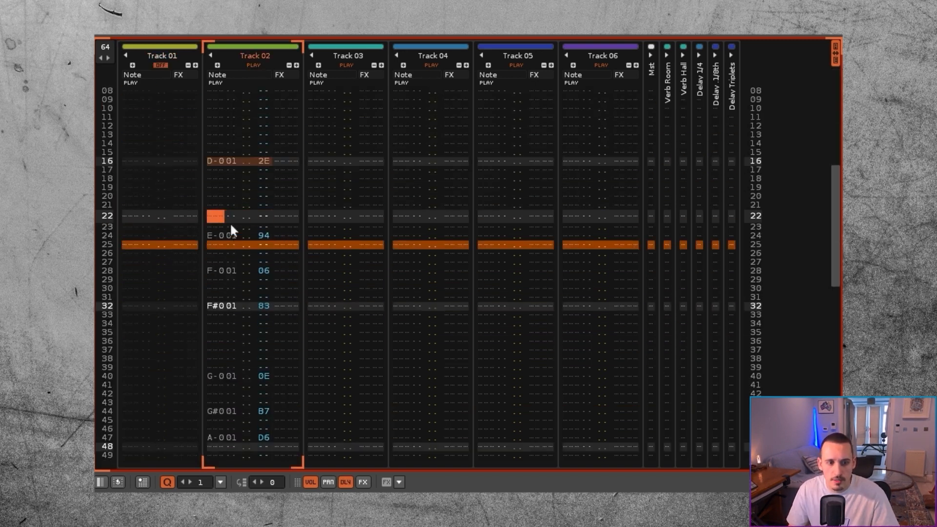
{"action": "left_click", "coordinate": [216, 236]}
{"action": "left_click", "coordinate": [253, 65]}
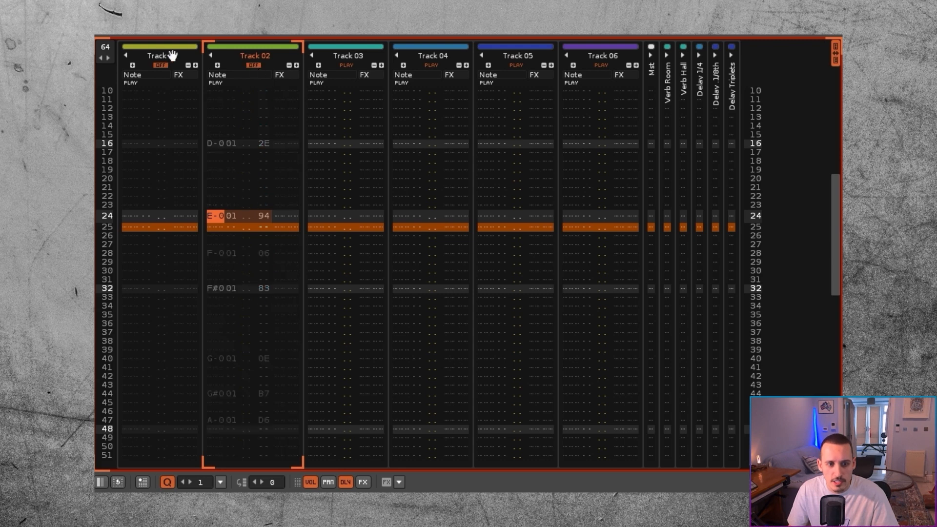
{"action": "left_click", "coordinate": [162, 66]}
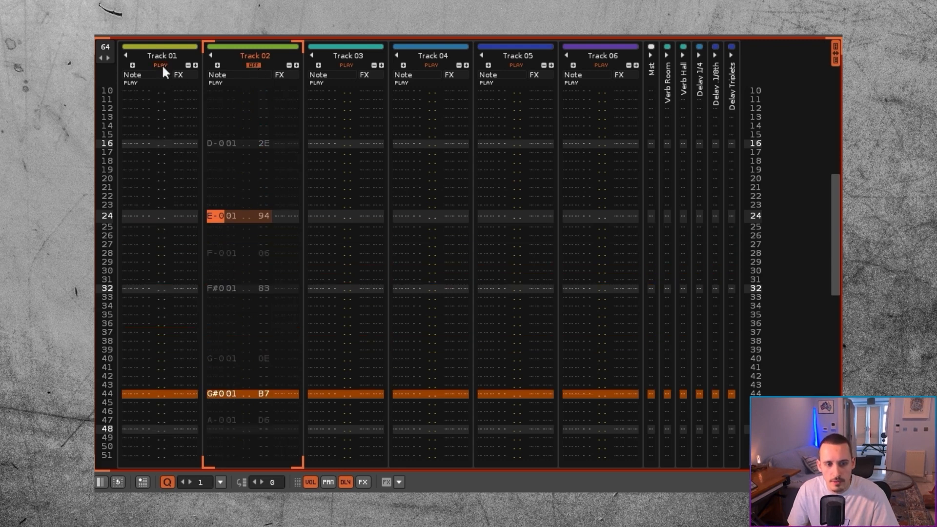
{"action": "left_click", "coordinate": [255, 63]}
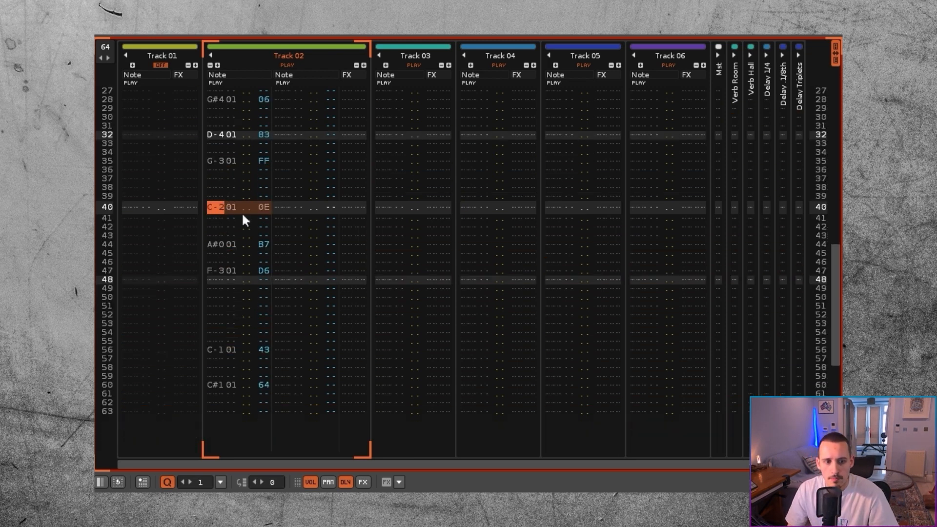
Step: Play the rearranged break on Track 02, then unmute Track 01 and mute Track 02
{"action": "key", "text": "space"}
{"action": "left_click", "coordinate": [227, 244]}
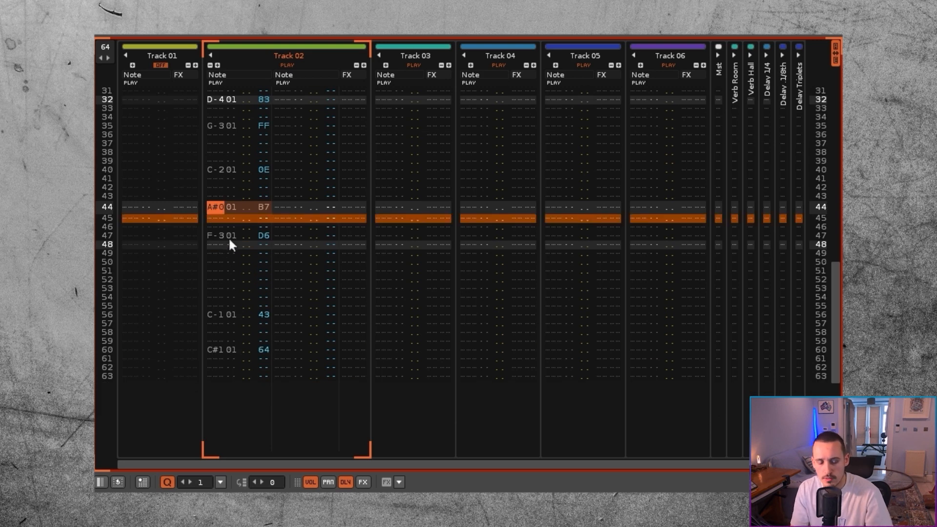
{"action": "left_click", "coordinate": [159, 64]}
{"action": "left_click", "coordinate": [287, 65]}
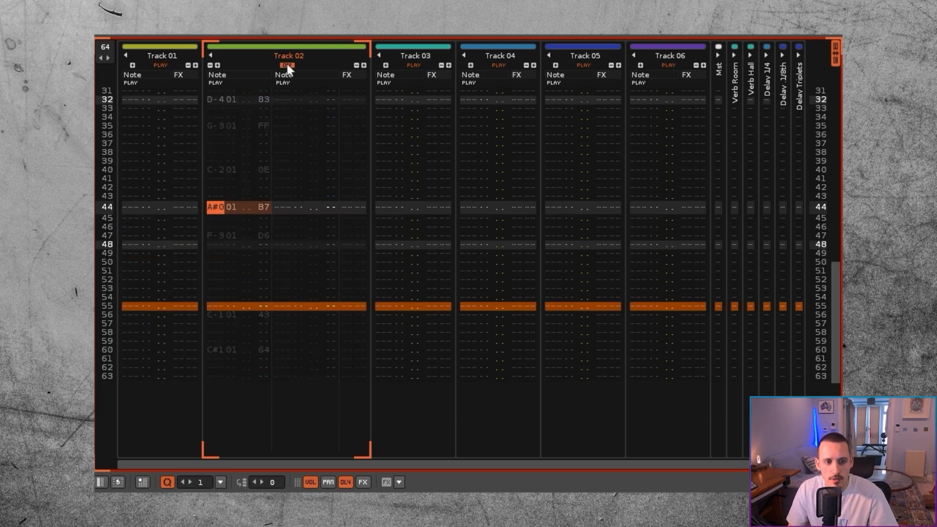
Step: Look through the notes and delays of Phrase 01 and select its entire content for copying
{"action": "key", "text": "shift+Tab"}
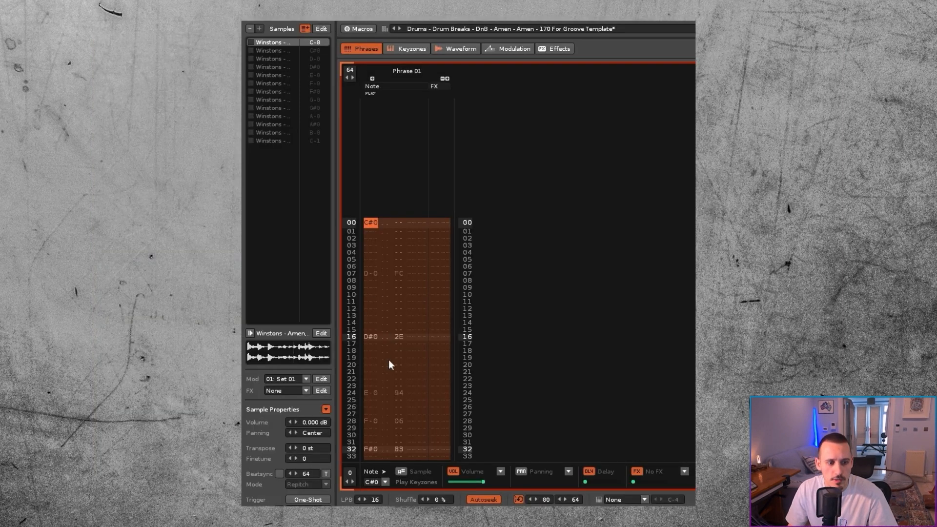
{"action": "scroll", "coordinate": [389, 365], "scroll_direction": "down", "scroll_amount": 9}
{"action": "left_click", "coordinate": [372, 280]}
{"action": "scroll", "coordinate": [376, 278], "scroll_direction": "down", "scroll_amount": 9}
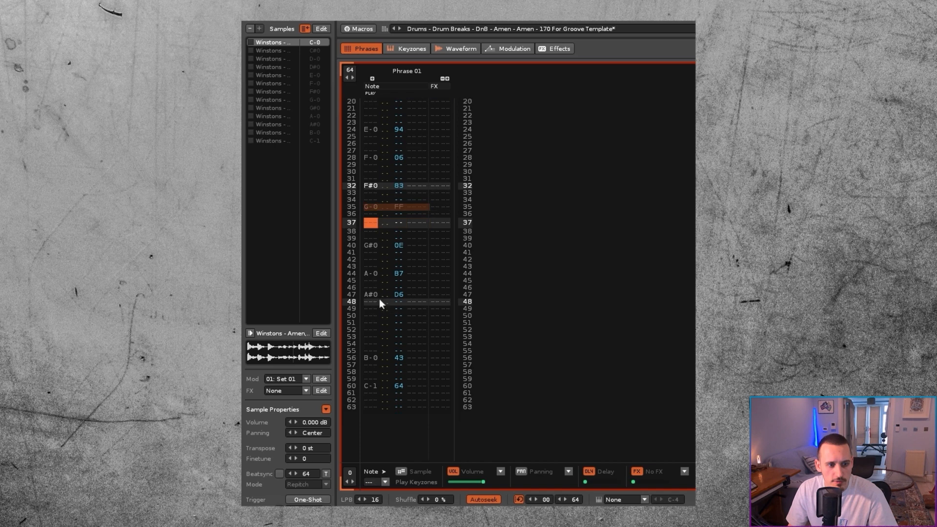
{"action": "left_click", "coordinate": [373, 226]}
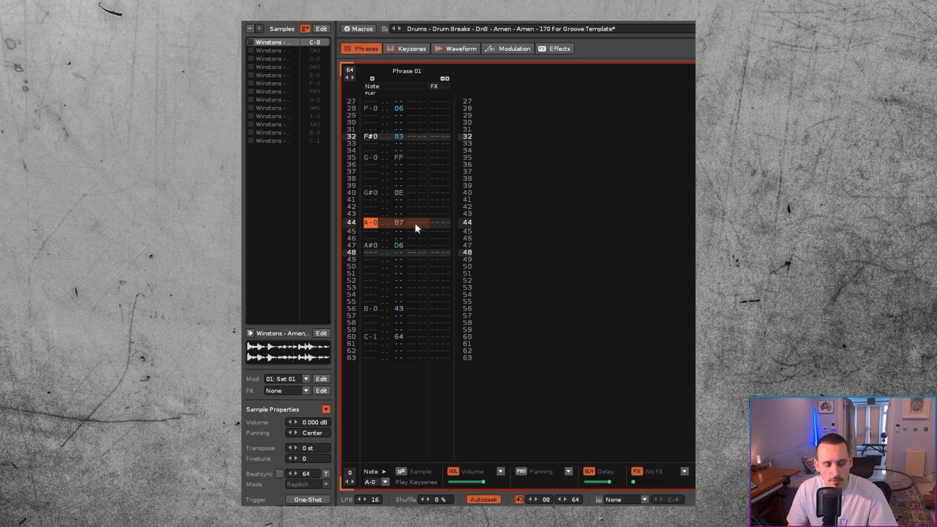
{"action": "scroll", "coordinate": [414, 224], "scroll_direction": "up", "scroll_amount": 4}
{"action": "left_click", "coordinate": [380, 213]}
{"action": "key", "text": "ctrl+a"}
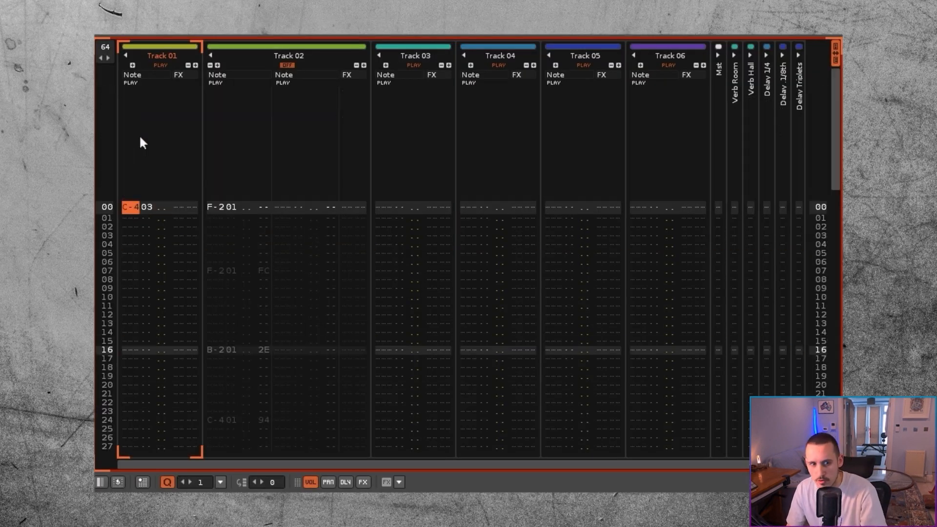
Step: Paste the phrase into Track 01 from row 00 and fill the instrument column with 03 on every row
{"action": "key", "text": "Right"}
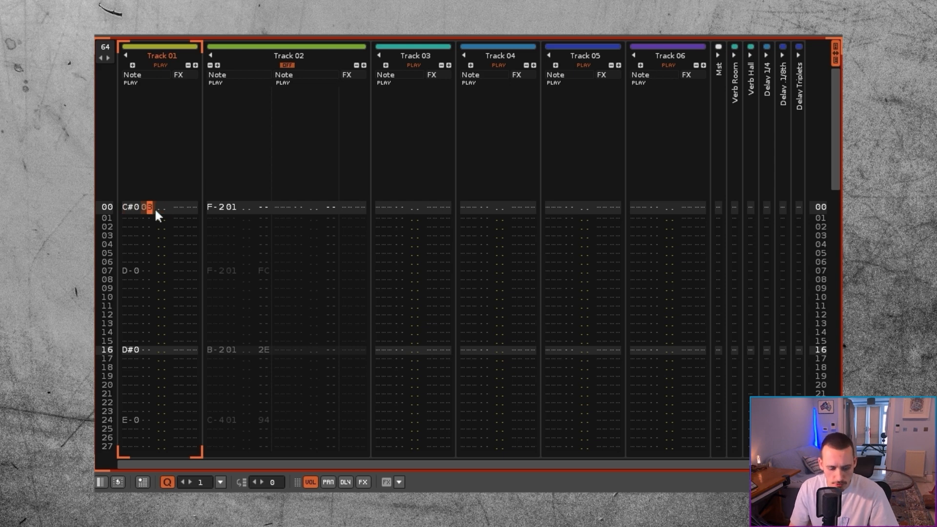
{"action": "key", "text": "ctrl+i"}
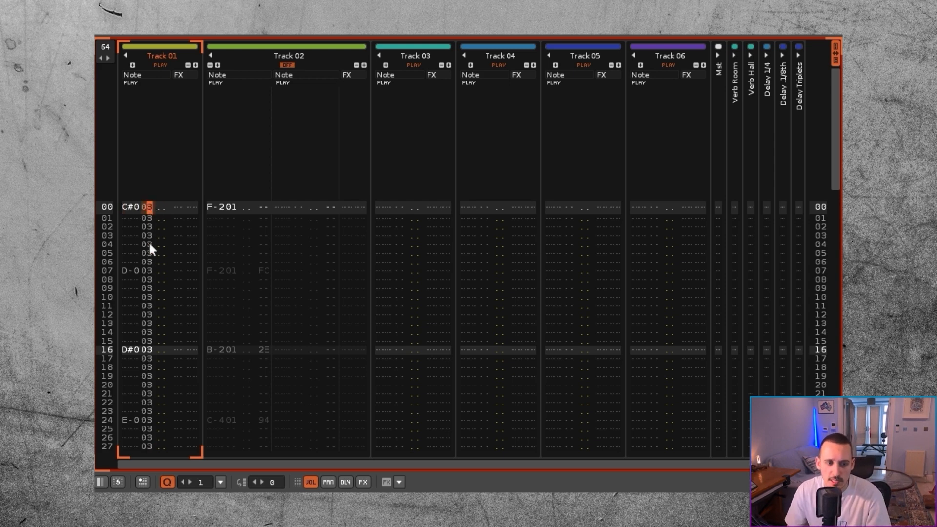
{"action": "scroll", "coordinate": [150, 210], "scroll_direction": "down", "scroll_amount": 15}
{"action": "scroll", "coordinate": [142, 219], "scroll_direction": "up", "scroll_amount": 10}
{"action": "scroll", "coordinate": [140, 223], "scroll_direction": "up", "scroll_amount": 4}
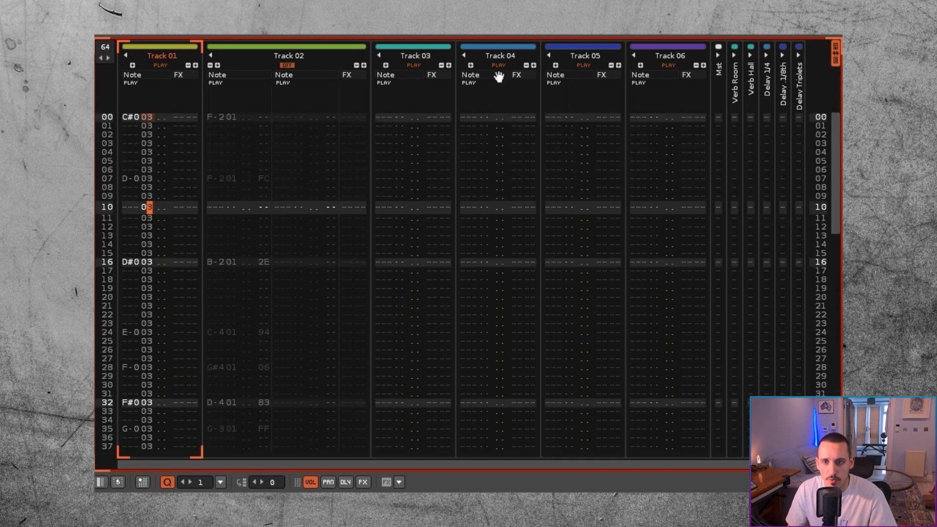
Step: Show the delay column on Track 01, paste Phrase 01 again from row 00 with its delays, and play it
{"action": "key", "text": "space"}
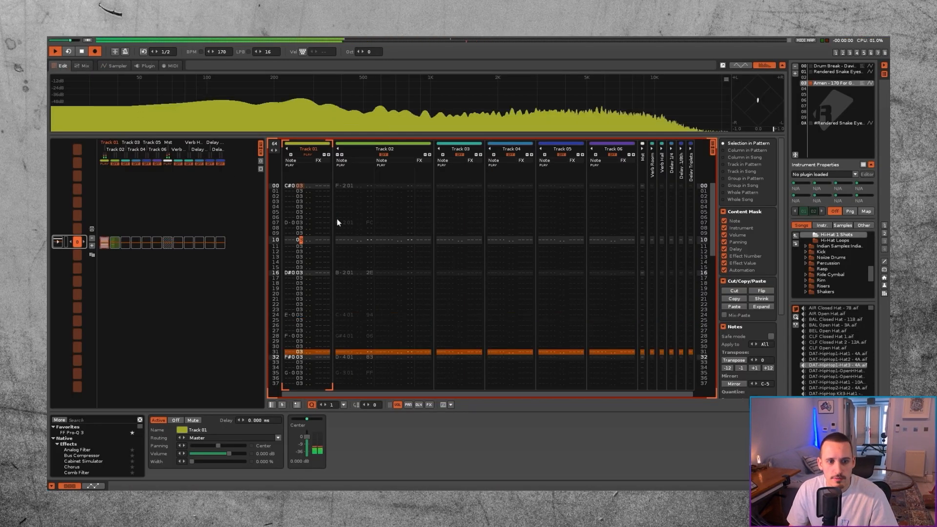
{"action": "key", "text": "space"}
{"action": "left_click", "coordinate": [418, 405]}
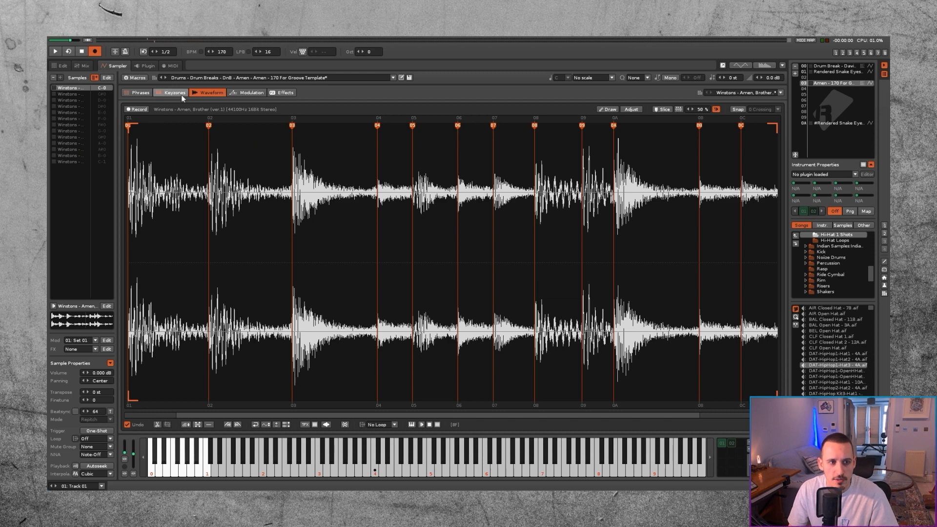
{"action": "left_click", "coordinate": [140, 93]}
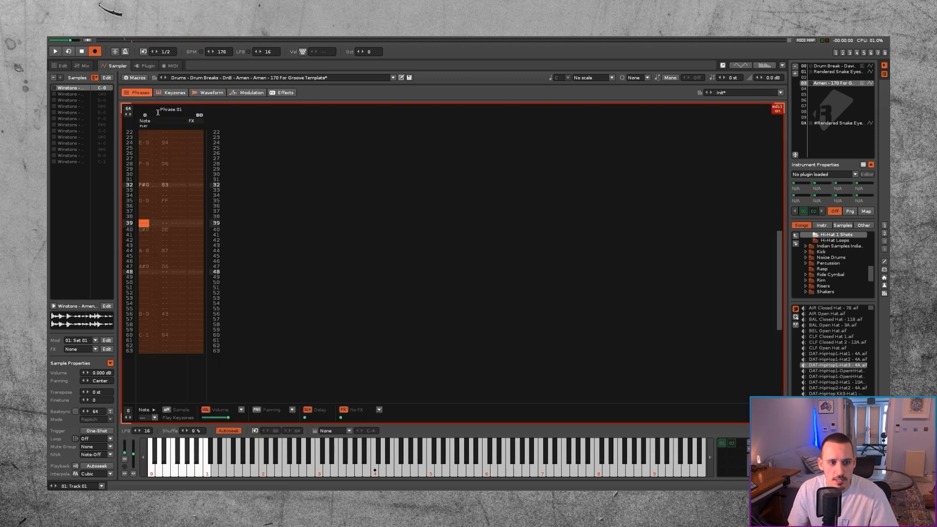
{"action": "left_click", "coordinate": [60, 65]}
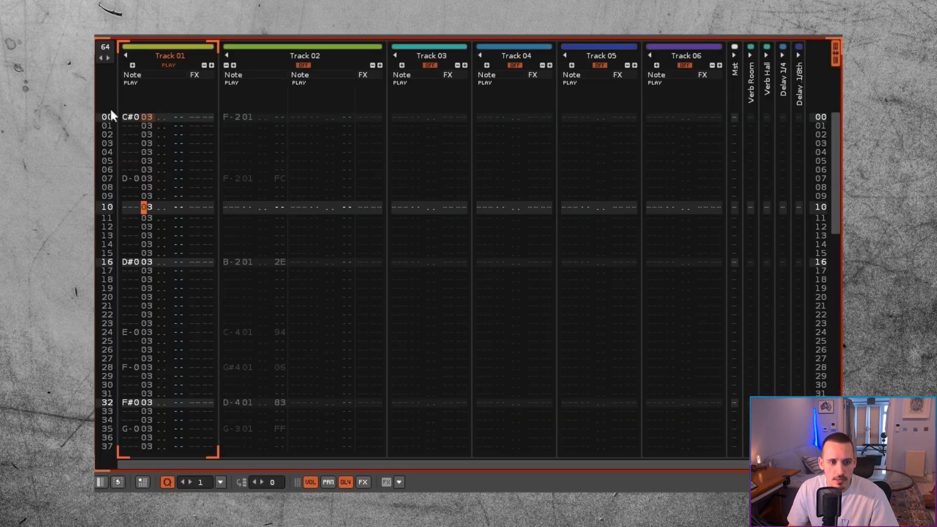
{"action": "left_click", "coordinate": [132, 117]}
{"action": "key", "text": "ctrl+v"}
{"action": "key", "text": "space"}
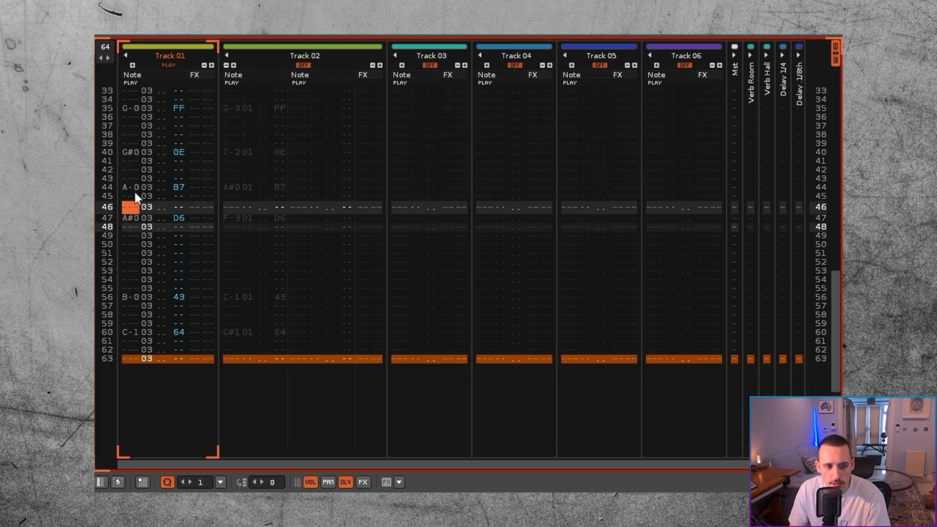
Step: Audition Track 01's slices line by line around rows 35 to 47
{"action": "left_click", "coordinate": [136, 205]}
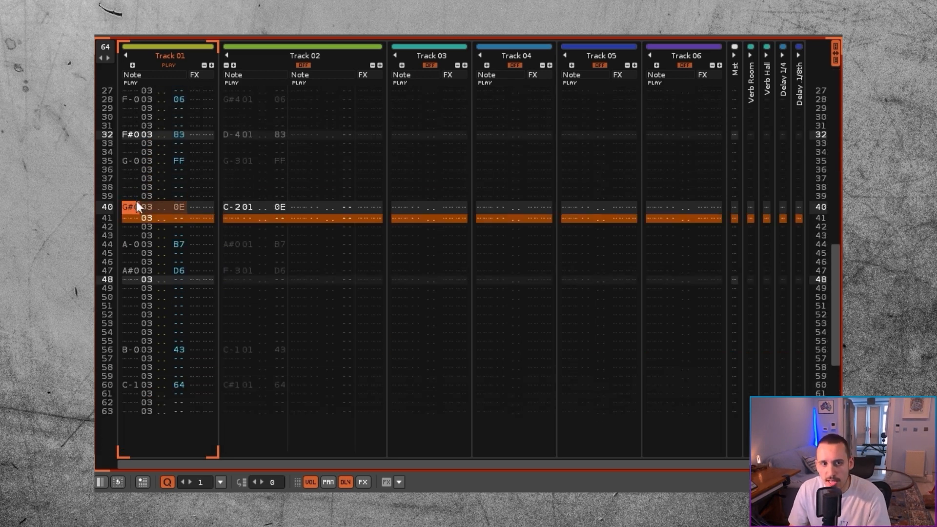
{"action": "left_click", "coordinate": [125, 161]}
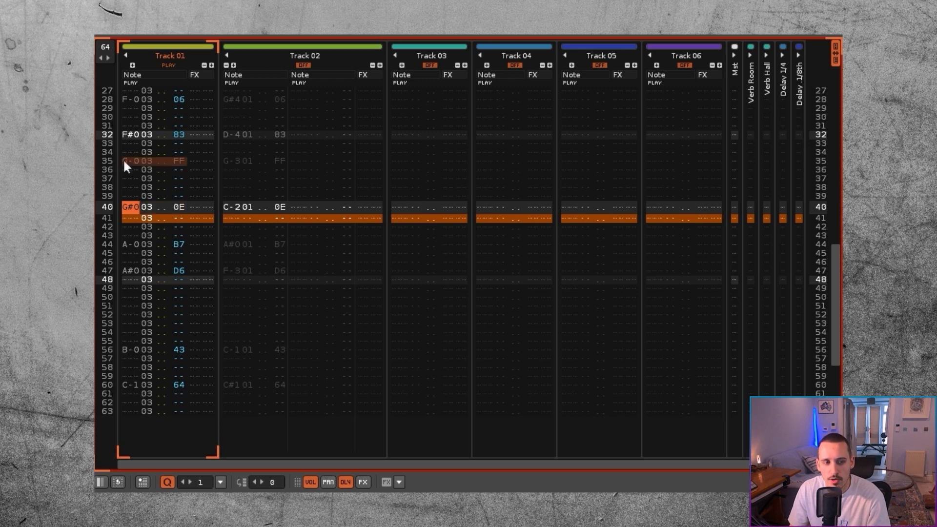
{"action": "key", "text": "Return"}
{"action": "key", "text": "Down"}
{"action": "key", "text": "Down"}
{"action": "key", "text": "Down"}
{"action": "key", "text": "Down"}
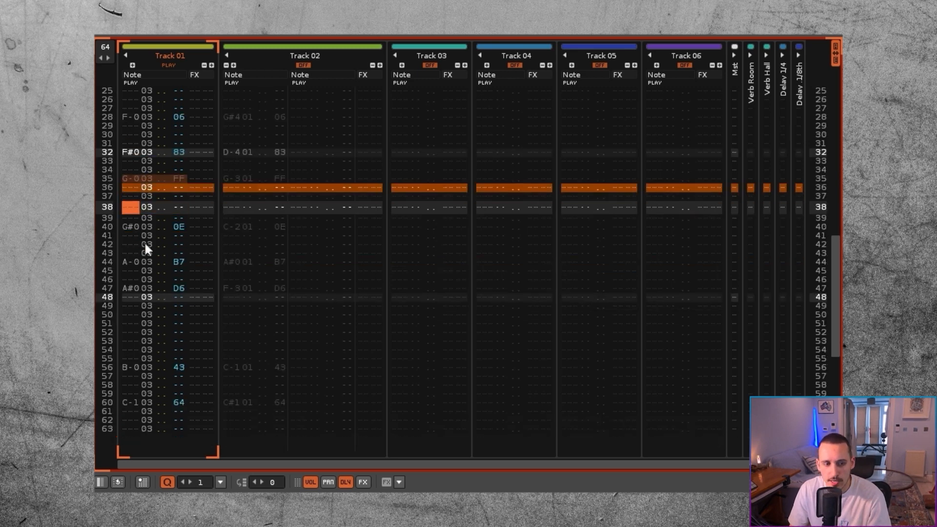
{"action": "key", "text": "Return"}
{"action": "key", "text": "Up"}
{"action": "key", "text": "Return"}
{"action": "key", "text": "Return"}
{"action": "key", "text": "Up"}
{"action": "key", "text": "Up"}
{"action": "key", "text": "Up"}
{"action": "key", "text": "Up"}
{"action": "key", "text": "Up"}
{"action": "key", "text": "Up"}
{"action": "key", "text": "Up"}
{"action": "key", "text": "Up"}
{"action": "key", "text": "Up"}
{"action": "key", "text": "Up"}
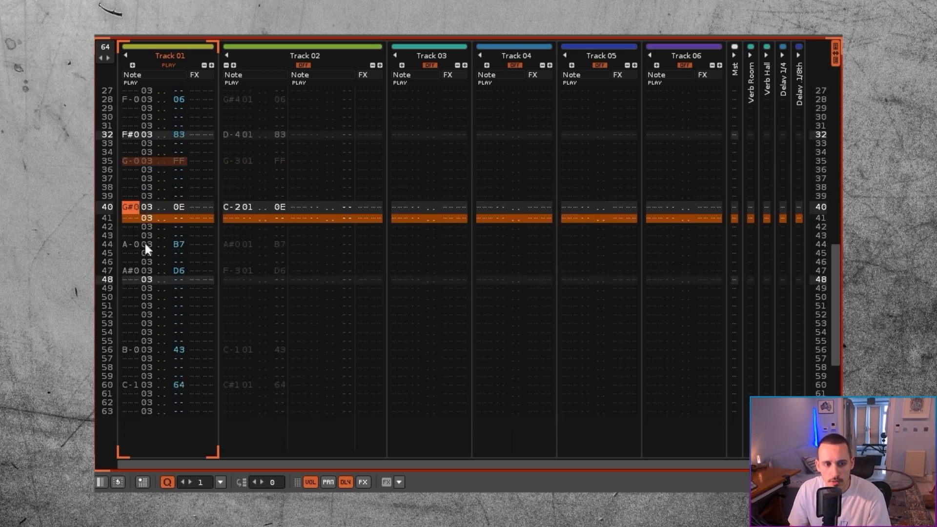
{"action": "key", "text": "Down"}
{"action": "key", "text": "Down"}
{"action": "key", "text": "Down"}
{"action": "key", "text": "Down"}
{"action": "key", "text": "Down"}
{"action": "key", "text": "Down"}
{"action": "key", "text": "Down"}
{"action": "key", "text": "Down"}
{"action": "key", "text": "Down"}
{"action": "key", "text": "Down"}
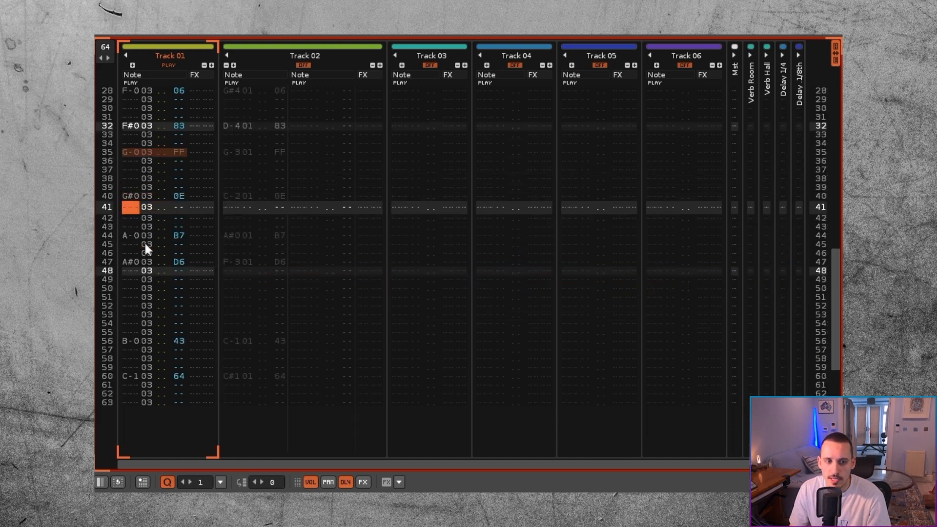
Step: Unmute Track 02 and change its note on row 40 to A-2
{"action": "key", "text": "Left"}
{"action": "left_click", "coordinate": [227, 196]}
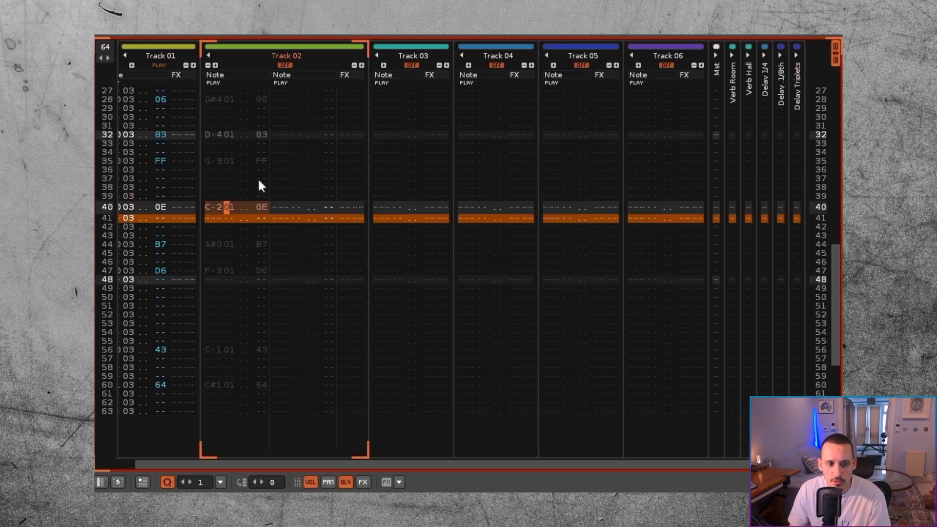
{"action": "left_click", "coordinate": [277, 66]}
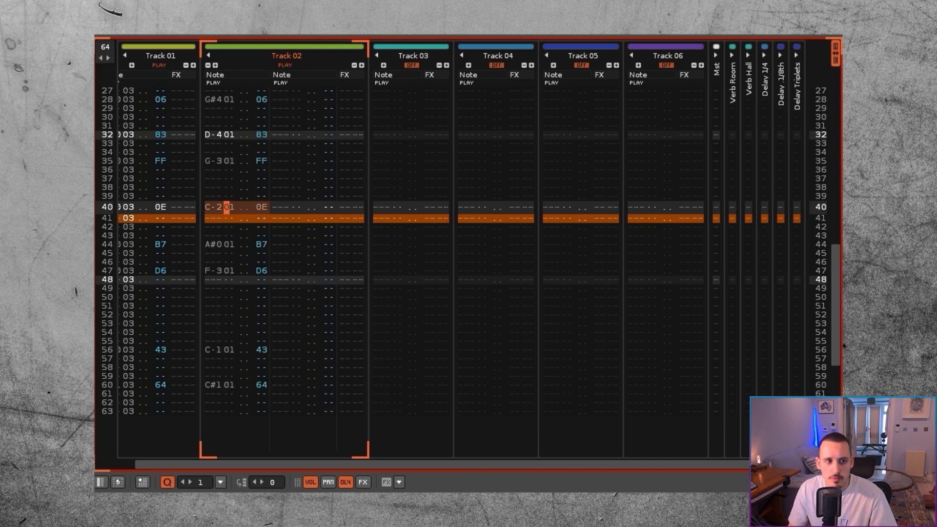
{"action": "key", "text": "alt+F12"}
{"action": "key", "text": "alt+F12"}
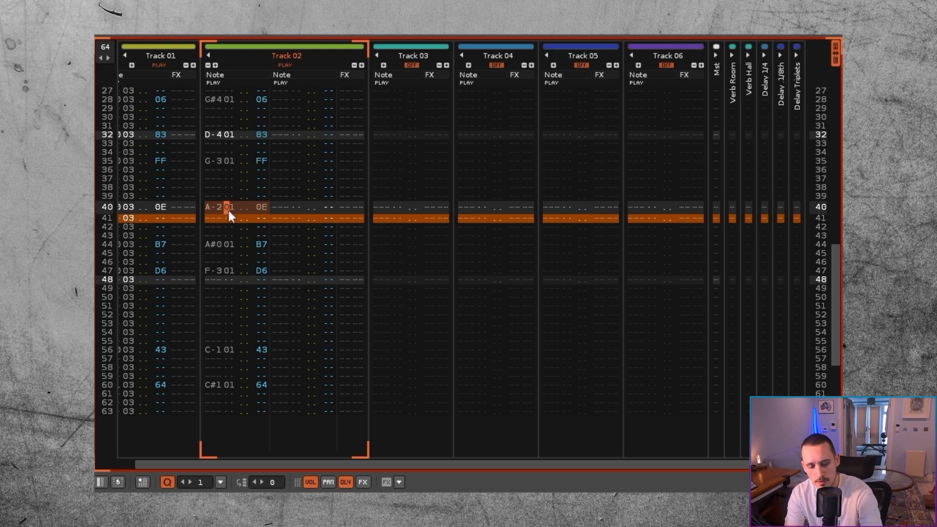
Step: Mute Track 02 and audition Track 01's slices on rows 40, 44 and 47 to compare their hits
{"action": "scroll", "coordinate": [227, 210], "scroll_direction": "left", "scroll_amount": 1}
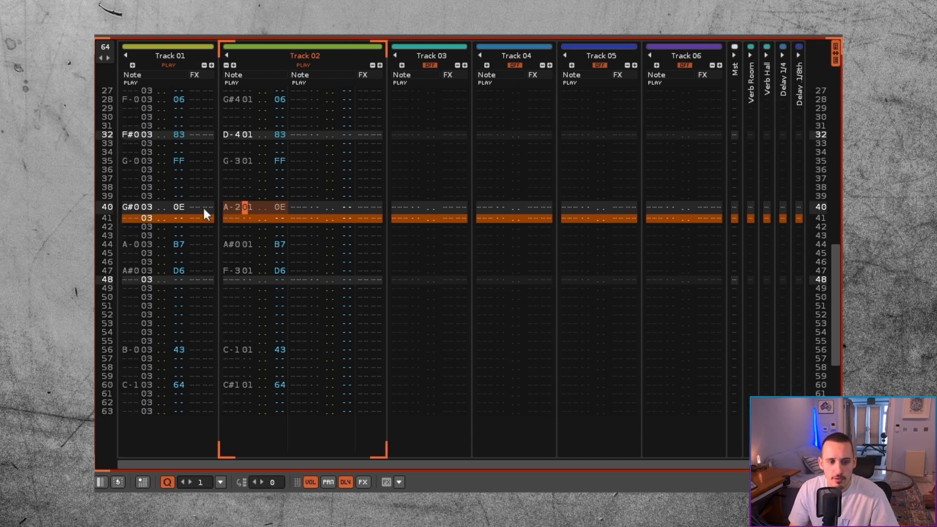
{"action": "left_click", "coordinate": [135, 245]}
{"action": "left_click", "coordinate": [302, 65]}
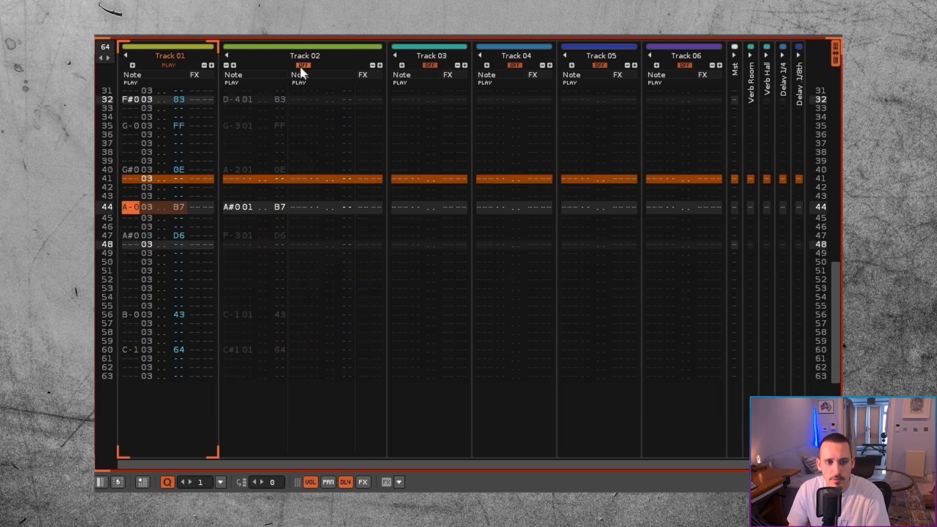
{"action": "key", "text": "Return"}
{"action": "left_click", "coordinate": [135, 195]}
{"action": "key", "text": "Return"}
{"action": "left_click", "coordinate": [137, 195]}
{"action": "left_click", "coordinate": [136, 173]}
{"action": "key", "text": "Return"}
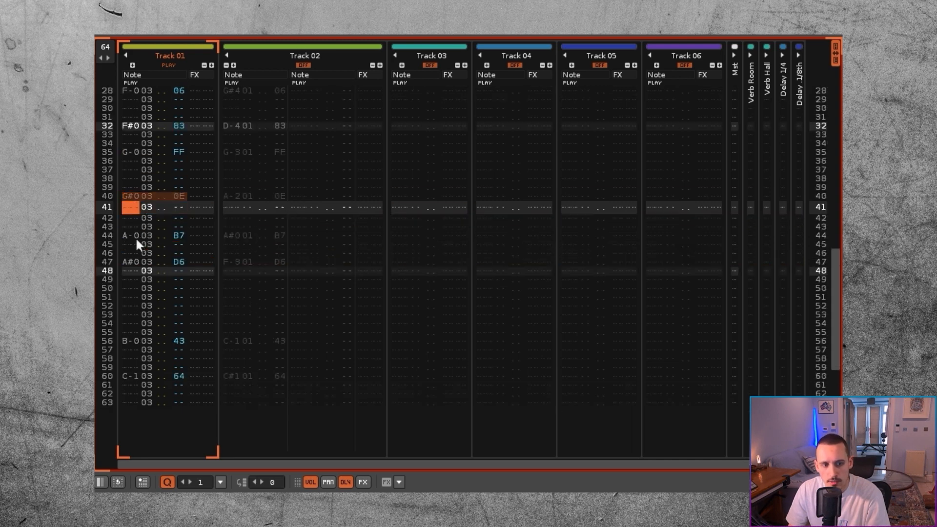
{"action": "left_click", "coordinate": [134, 234]}
{"action": "key", "text": "Return"}
{"action": "left_click", "coordinate": [135, 226]}
{"action": "key", "text": "Return"}
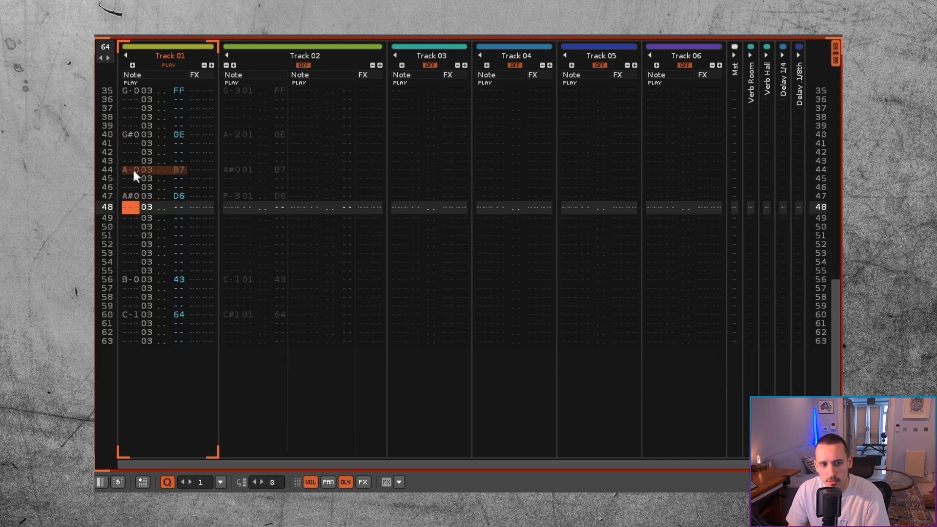
{"action": "left_click", "coordinate": [134, 171]}
{"action": "key", "text": "Return"}
{"action": "left_click", "coordinate": [134, 197]}
{"action": "key", "text": "Return"}
Step: Unmute Track 02, mute Track 01, and try note A-2 at volume 20 on row 44 of Track 02
{"action": "left_click", "coordinate": [247, 195]}
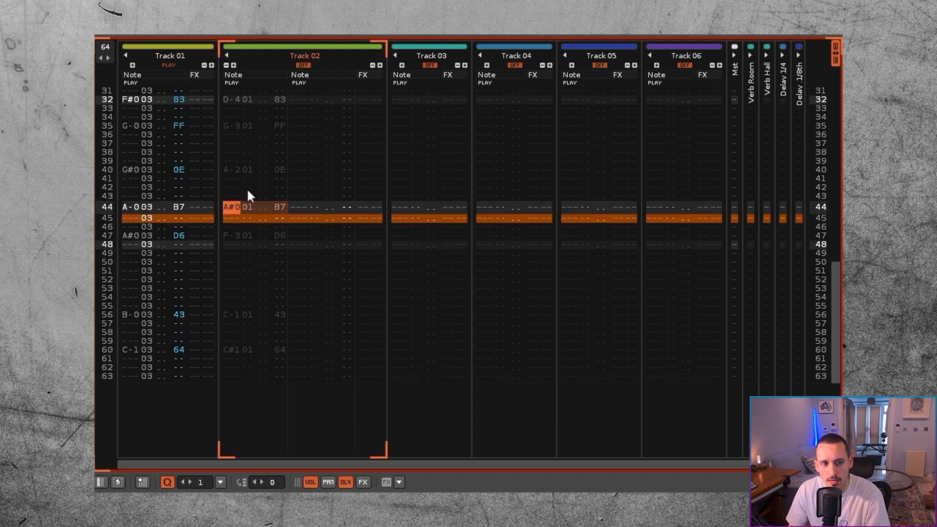
{"action": "left_click", "coordinate": [303, 65]}
{"action": "left_click", "coordinate": [168, 65]}
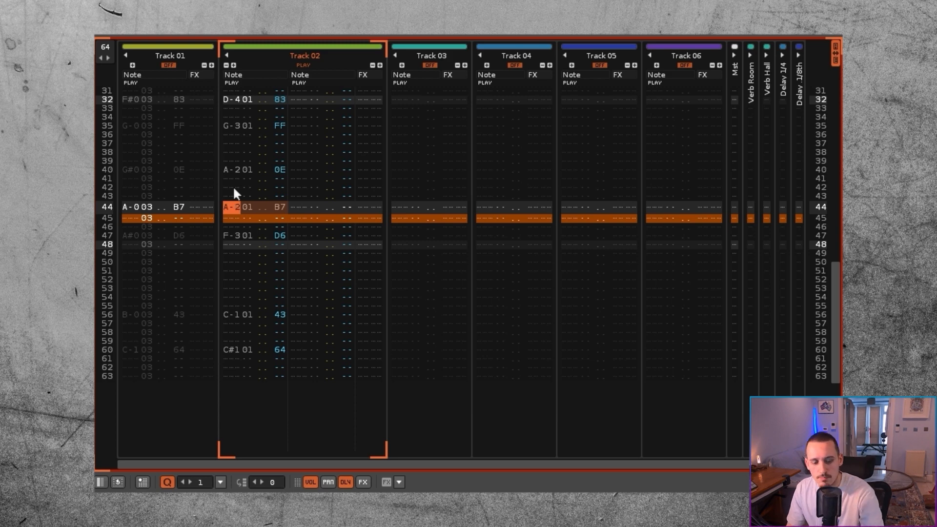
{"action": "key", "text": "Right"}
{"action": "key", "text": "Right"}
{"action": "key", "text": "Right"}
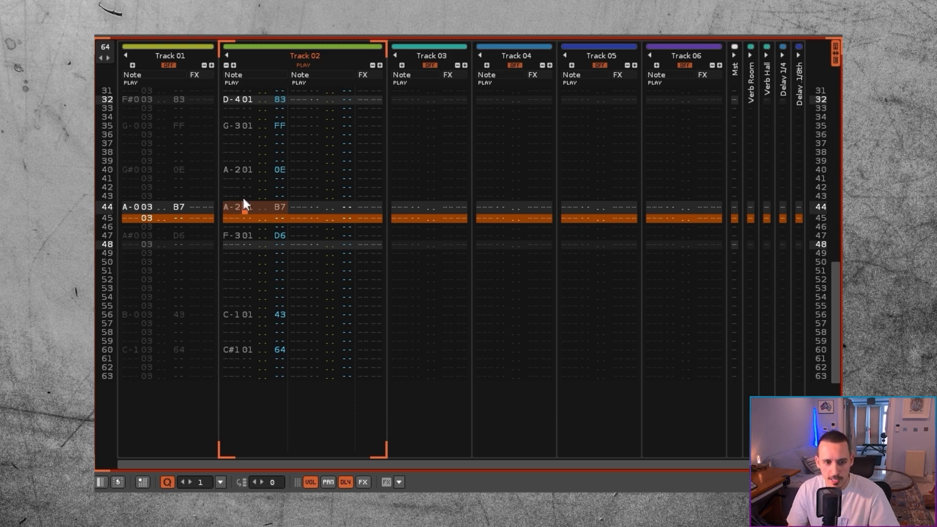
{"action": "type", "text": "3"}
{"action": "key", "text": "Down"}
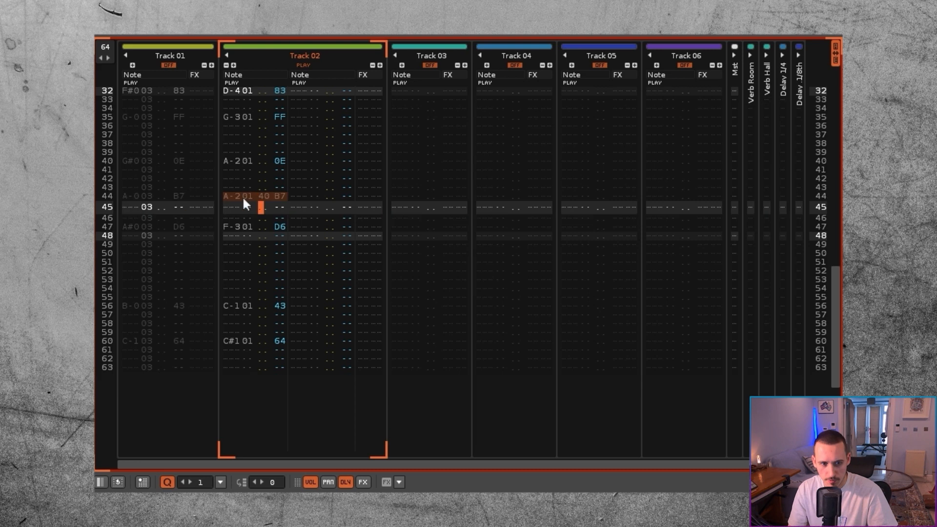
{"action": "key", "text": "Up"}
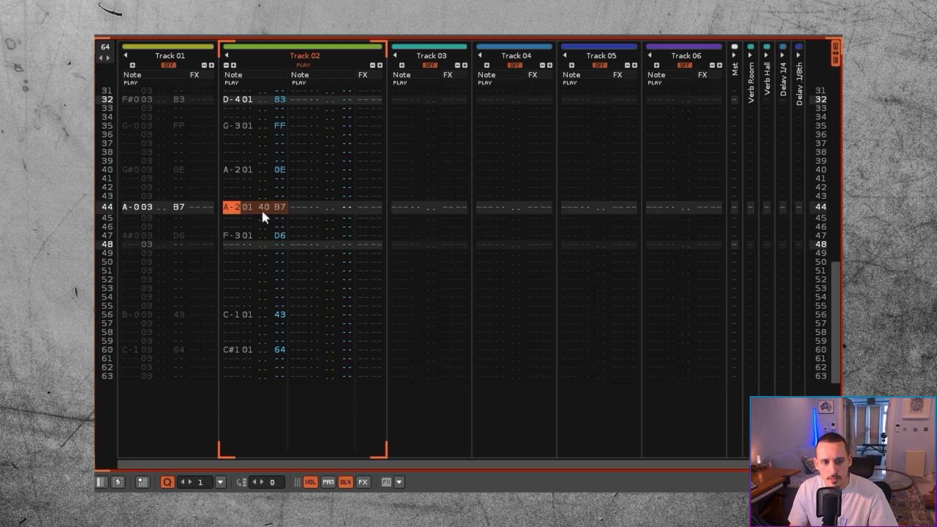
{"action": "left_click", "coordinate": [258, 213]}
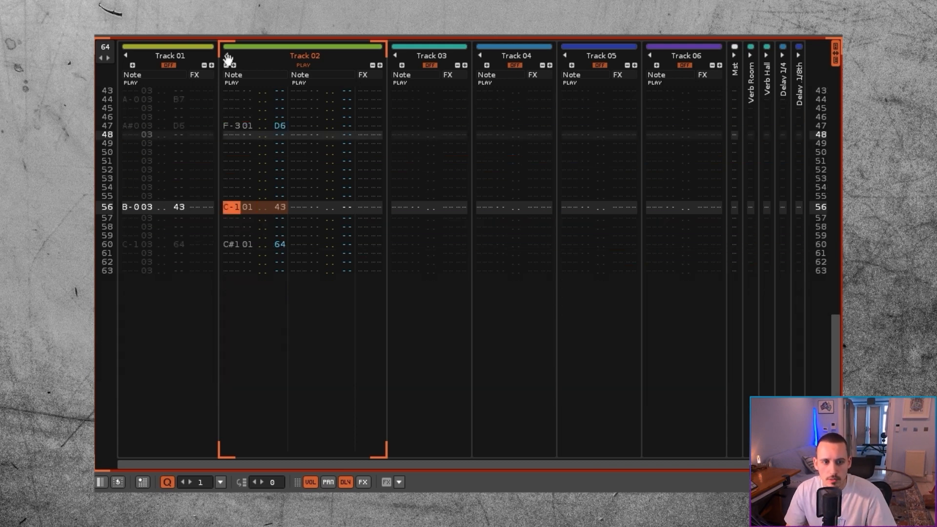
Step: Unmute Track 01, mute Track 02, and audition Track 01's slices on rows 56 and 60
{"action": "left_click", "coordinate": [169, 64]}
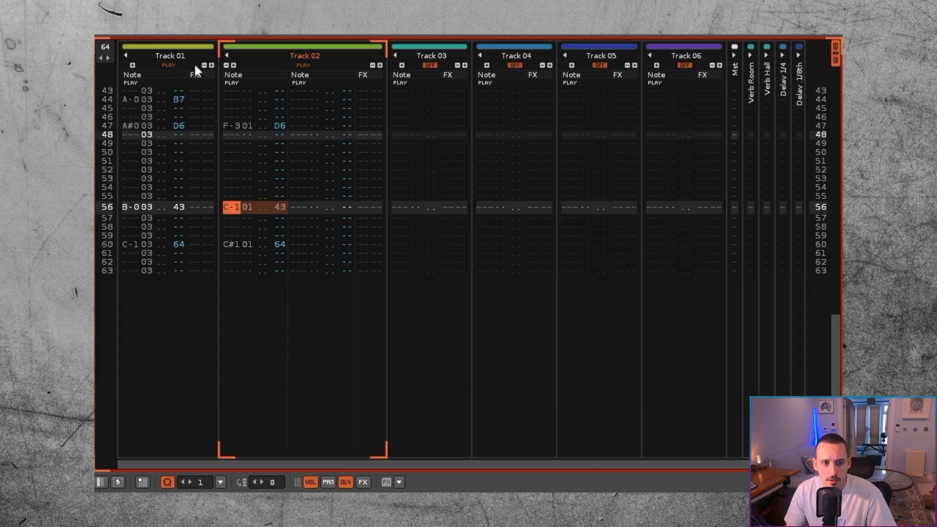
{"action": "left_click", "coordinate": [303, 64]}
{"action": "left_click", "coordinate": [144, 207]}
{"action": "key", "text": "Return"}
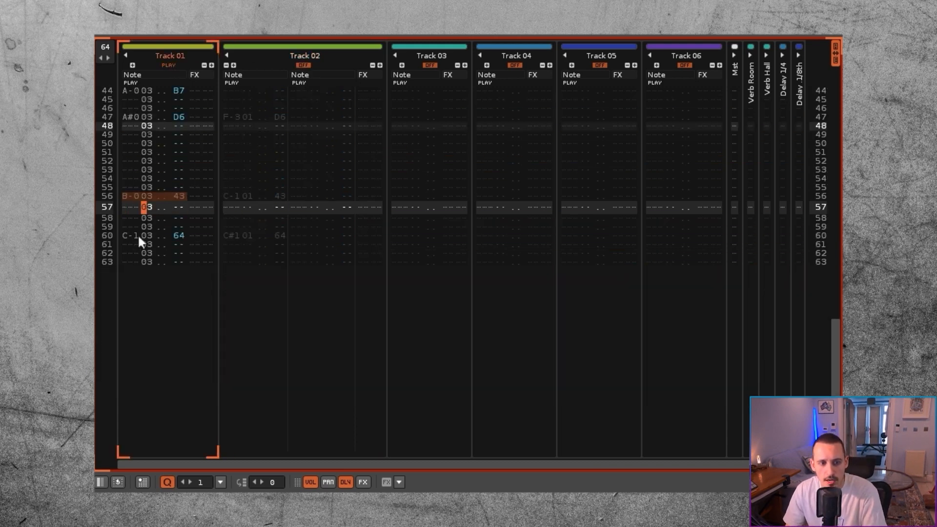
{"action": "left_click", "coordinate": [137, 236]}
{"action": "key", "text": "Return"}
{"action": "left_click", "coordinate": [124, 161]}
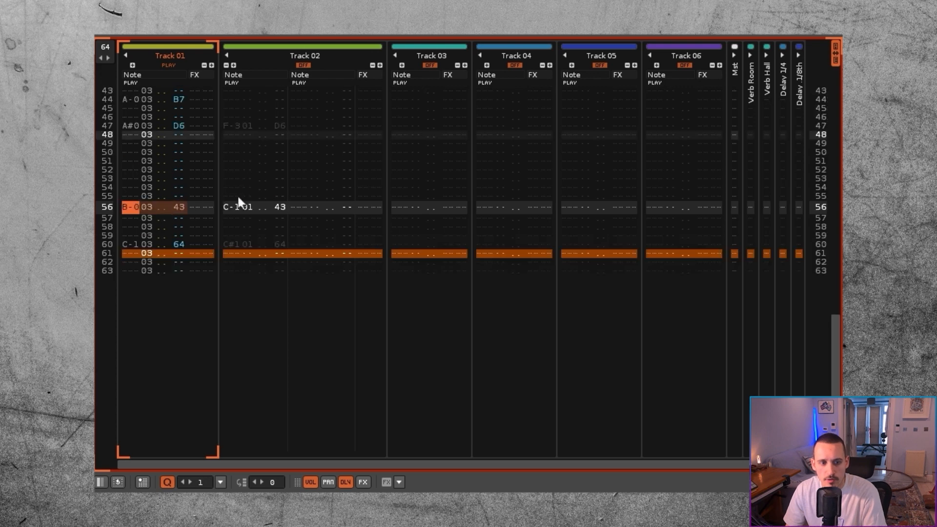
Step: Unmute Track 02, mute Track 01, and try notes E-4 on row 56 and A-4 on row 60 of Track 02
{"action": "left_click", "coordinate": [236, 205]}
{"action": "left_click", "coordinate": [303, 65]}
{"action": "left_click", "coordinate": [168, 65]}
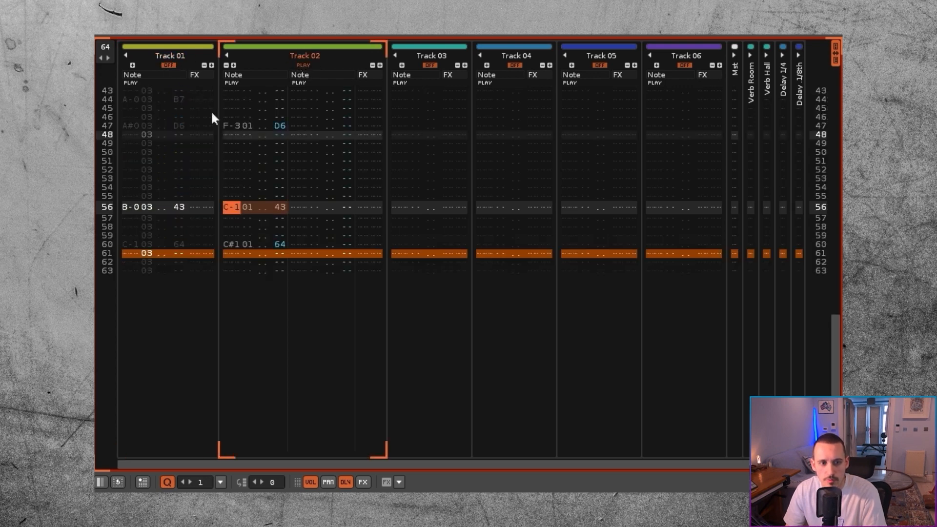
{"action": "key", "text": "x"}
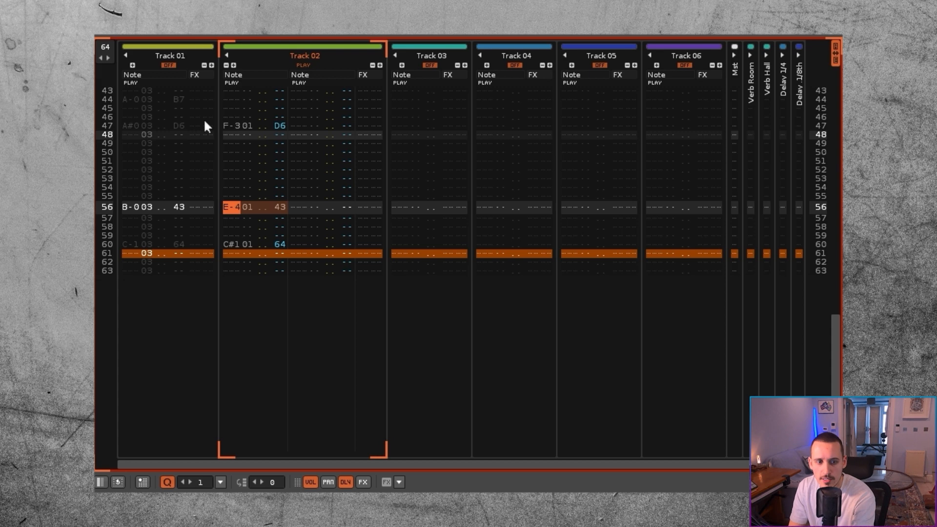
{"action": "key", "text": "Down"}
{"action": "key", "text": "Down"}
{"action": "key", "text": "Down"}
{"action": "key", "text": "Down"}
{"action": "key", "text": "n"}
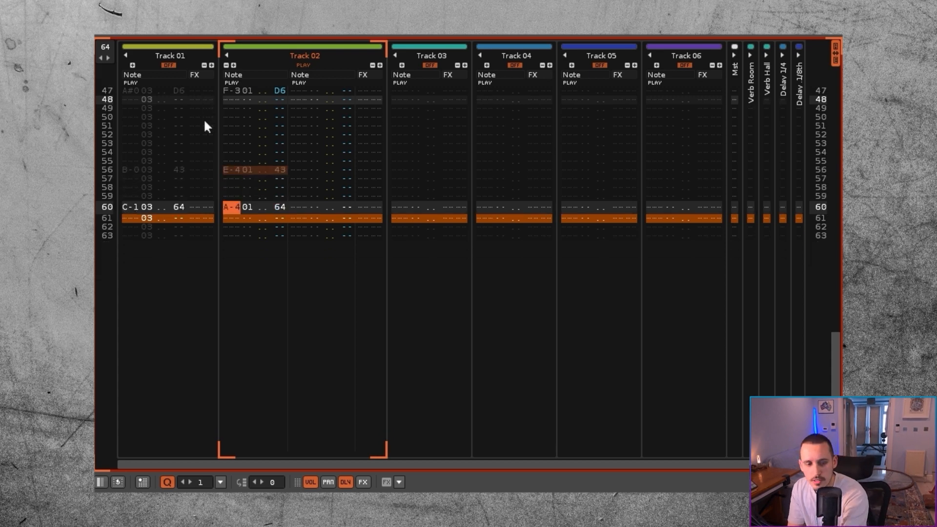
Step: Set Track 02's notes to D#3 on row 47, C-4 on row 56 and G-4 at volume 50 on row 60
{"action": "key", "text": "h"}
{"action": "key", "text": "b"}
{"action": "key", "text": "h"}
{"action": "key", "text": "n"}
{"action": "key", "text": "b"}
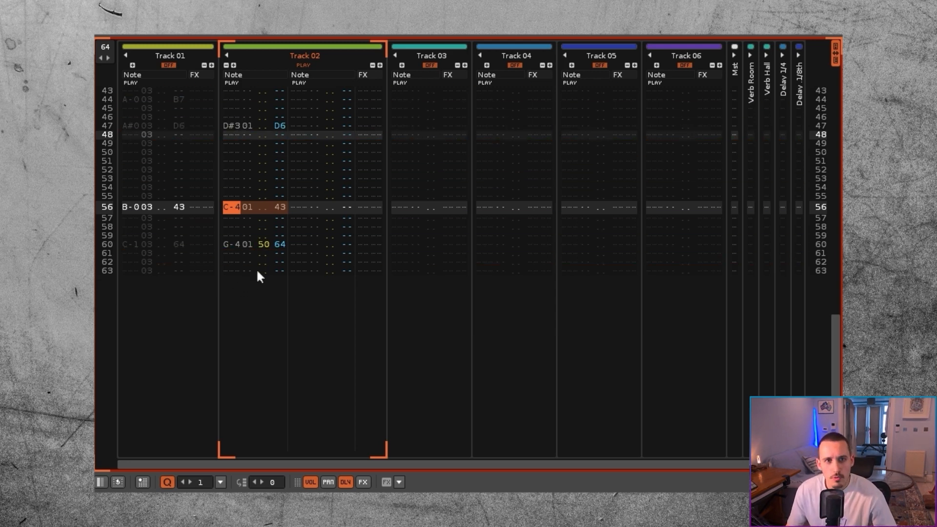
Step: Rename Track 01 as Amen and Track 02 as Snake Eyes
{"action": "double_click", "coordinate": [166, 55]}
{"action": "type", "text": "Amen"}
{"action": "key", "text": "Return"}
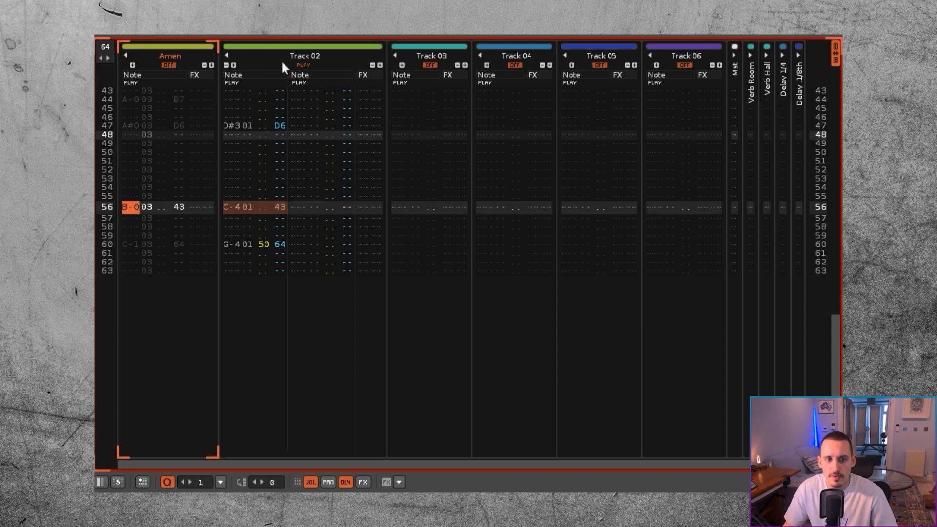
{"action": "double_click", "coordinate": [303, 56]}
{"action": "type", "text": "Snake"}
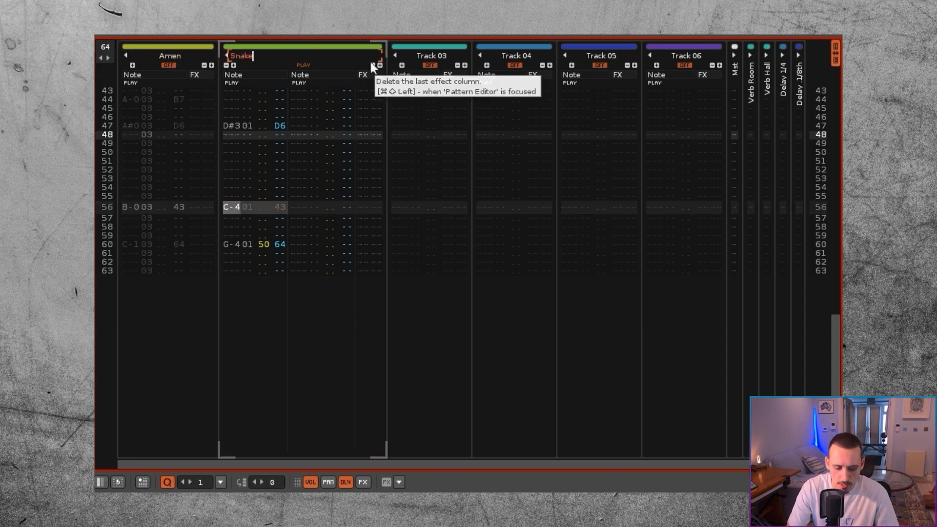
{"action": "type", "text": " Eyes"}
{"action": "key", "text": "Return"}
Step: Play the pattern and compare the grooves of Amen and Snake Eyes, together and with each track muted in turn
{"action": "left_click", "coordinate": [174, 63]}
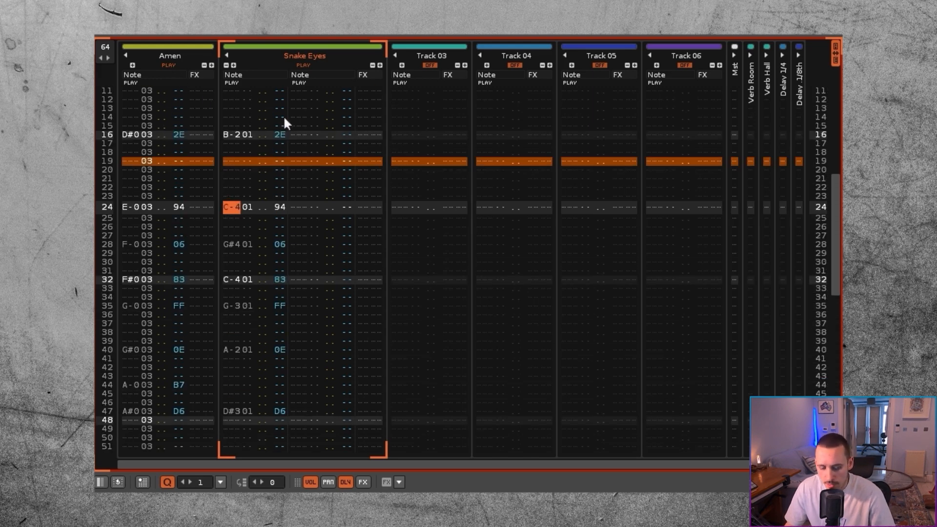
{"action": "key", "text": "ctrl+backslash"}
{"action": "key", "text": "ctrl+backslash"}
{"action": "key", "text": "ctrl+backslash"}
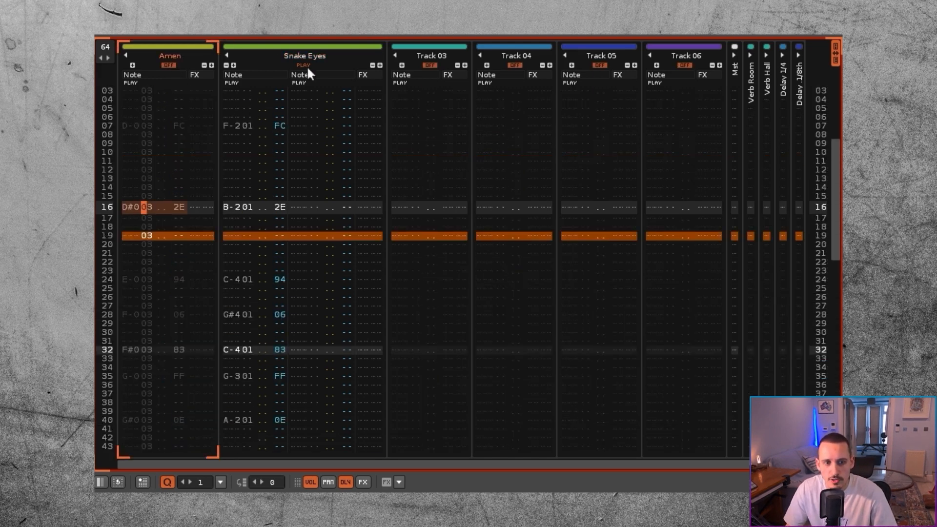
{"action": "right_click", "coordinate": [305, 64]}
{"action": "right_click", "coordinate": [304, 65]}
{"action": "right_click", "coordinate": [304, 64]}
{"action": "key", "text": "ctrl+backslash"}
{"action": "key", "text": "ctrl+backslash"}
{"action": "key", "text": "ctrl+backslash"}
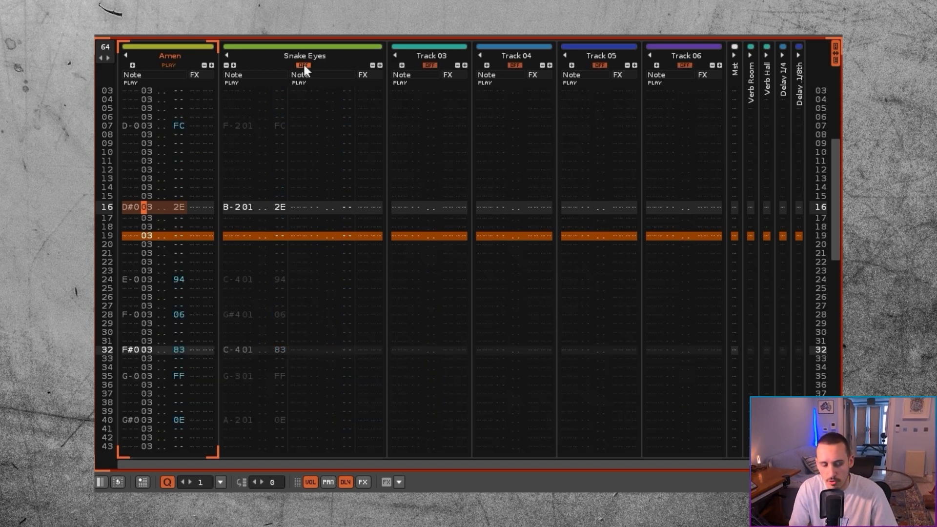
{"action": "key", "text": "ctrl+backslash"}
{"action": "key", "text": "ctrl+backslash"}
{"action": "key", "text": "ctrl+backslash"}
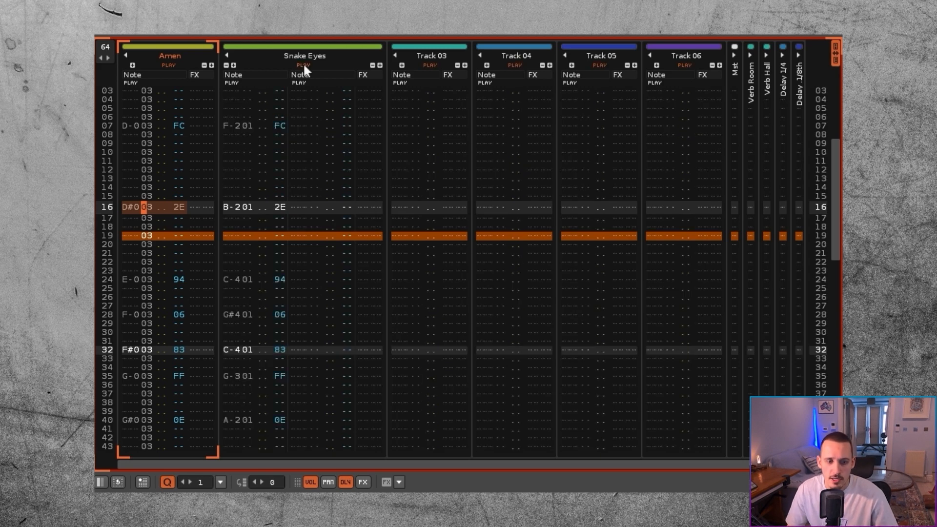
{"action": "key", "text": "ctrl+backslash"}
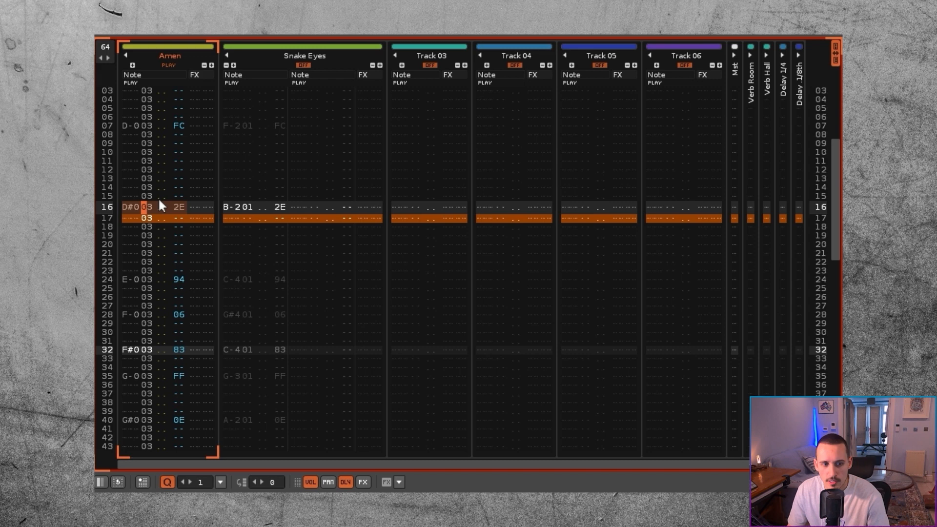
{"action": "key", "text": "Down"}
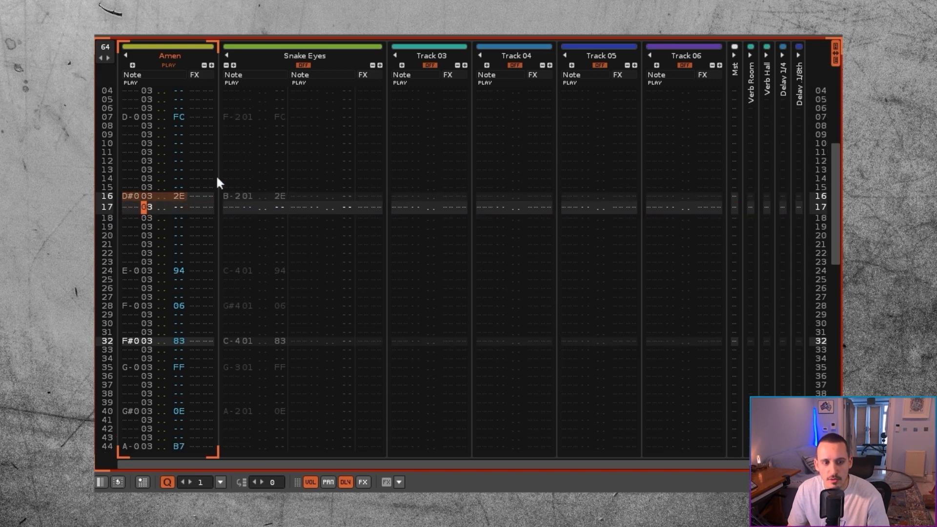
Step: Unmute Snake Eyes, mute Amen, and step through the Snake Eyes notes around rows 15 to 17
{"action": "left_click", "coordinate": [303, 65]}
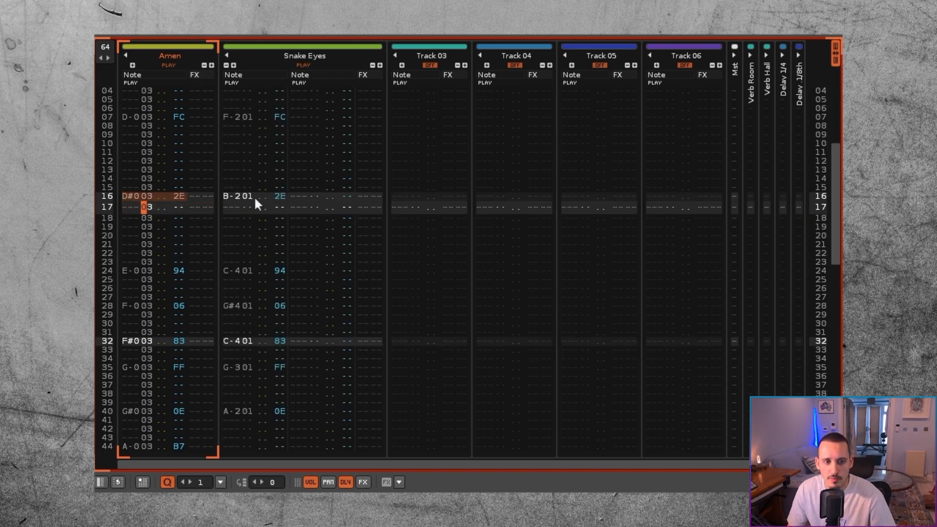
{"action": "left_click", "coordinate": [172, 65]}
{"action": "left_click", "coordinate": [239, 189]}
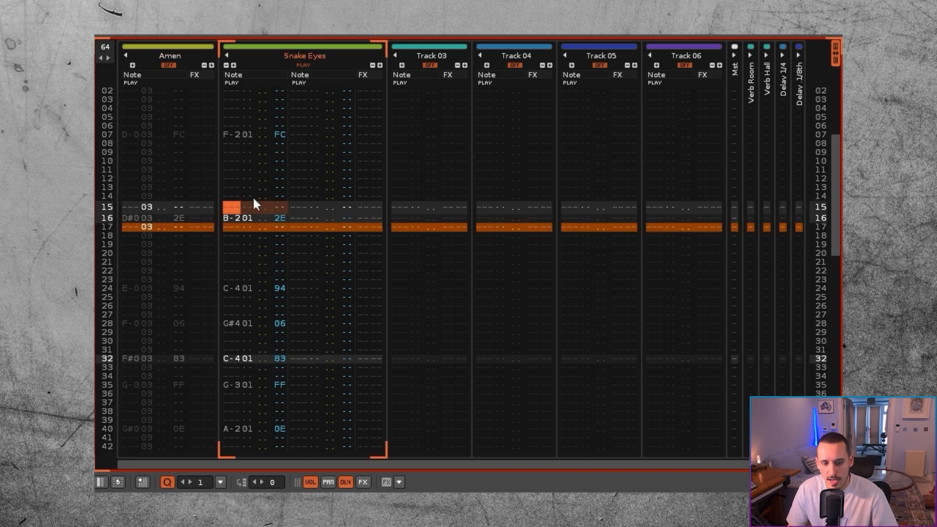
{"action": "key", "text": "Down"}
{"action": "key", "text": "Down"}
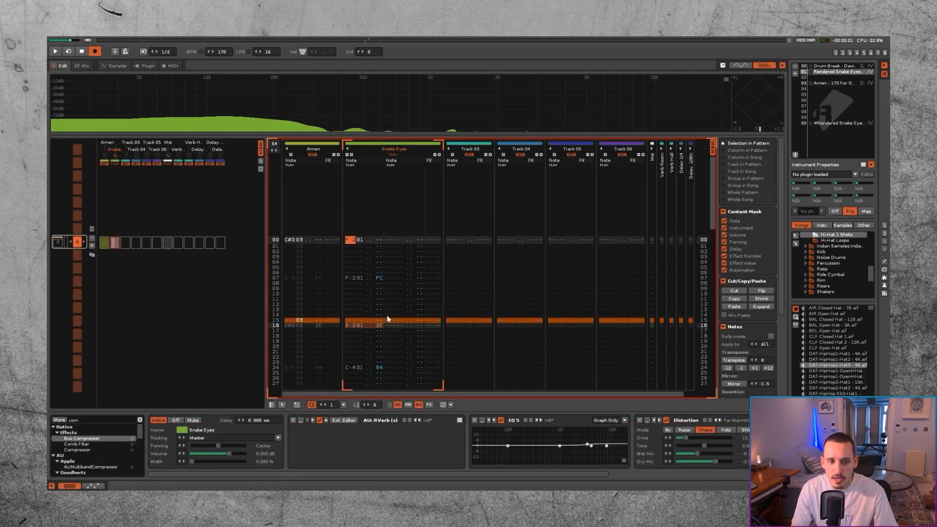
Step: Select the entire Snake Eyes track in the pattern and render the selection to a sample
{"action": "key", "text": "shift+Page_Down"}
{"action": "key", "text": "Page_Up"}
{"action": "key", "text": "shift+Page_Down"}
{"action": "key", "text": "shift+Page_Down"}
{"action": "key", "text": "shift+Page_Down"}
{"action": "key", "text": "shift+Page_Down"}
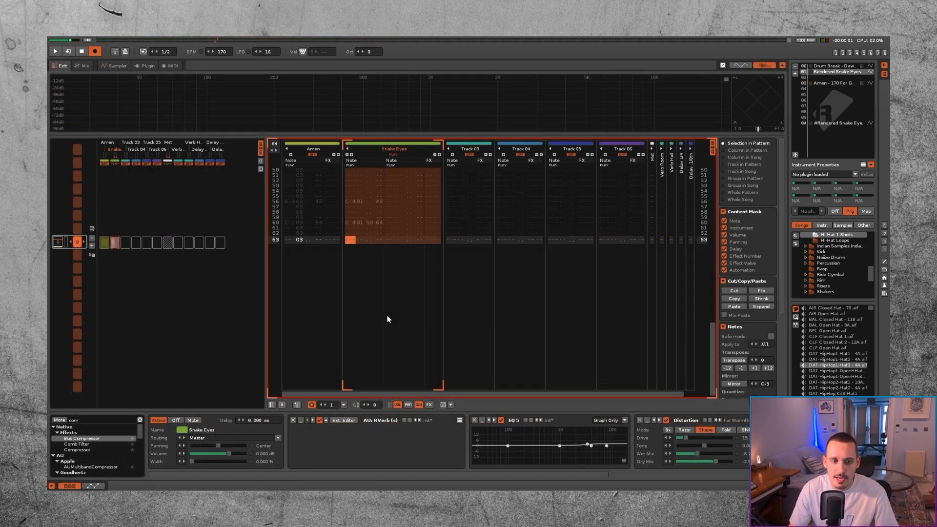
{"action": "right_click", "coordinate": [349, 235]}
{"action": "mouse_move", "coordinate": [382, 347]}
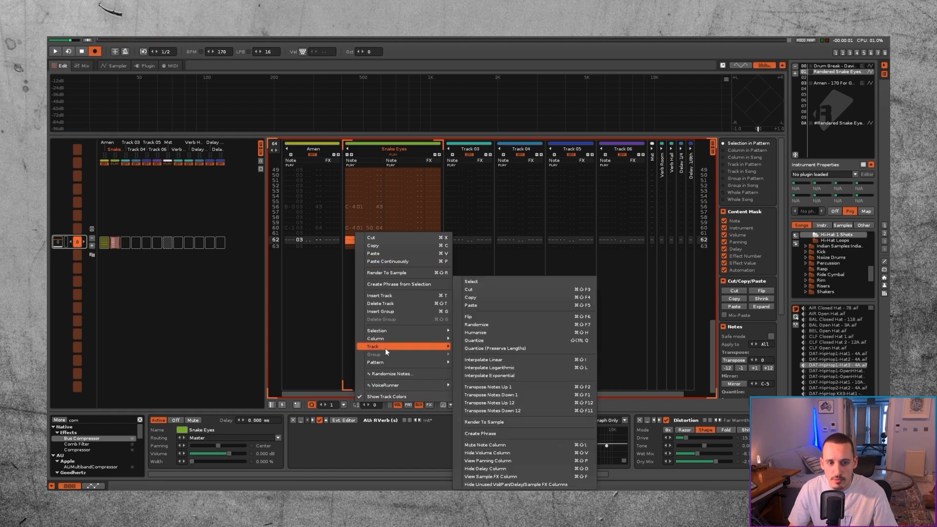
{"action": "left_click", "coordinate": [408, 274]}
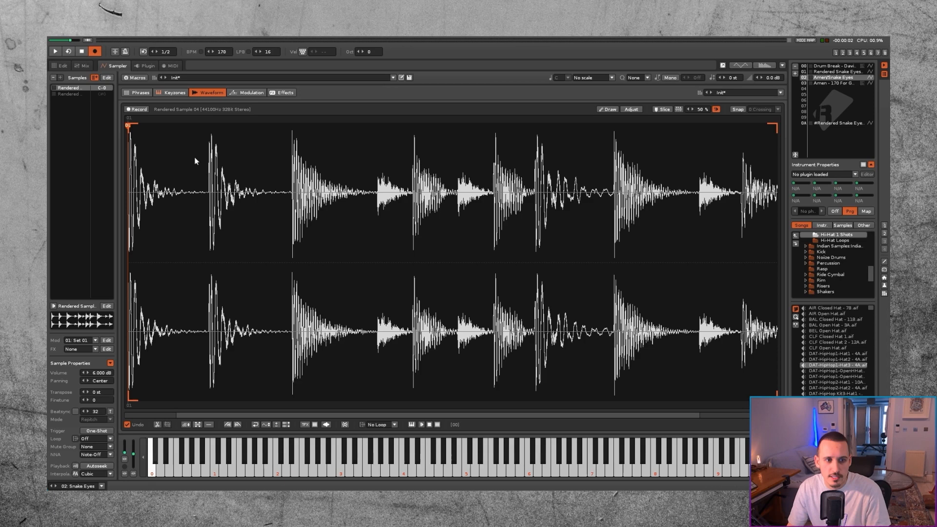
Step: Slice the rendered Snake Eyes sample with markers at its drum hits and set the instrument to mono
{"action": "scroll", "coordinate": [210, 196], "scroll_direction": "up", "scroll_amount": 10}
{"action": "left_click", "coordinate": [211, 195]}
{"action": "scroll", "coordinate": [210, 195], "scroll_direction": "down", "scroll_amount": 8}
{"action": "scroll", "coordinate": [283, 197], "scroll_direction": "up", "scroll_amount": 8}
{"action": "left_click", "coordinate": [286, 197]}
{"action": "left_click", "coordinate": [297, 197]}
{"action": "left_click", "coordinate": [511, 198]}
{"action": "left_click", "coordinate": [272, 198]}
{"action": "left_click", "coordinate": [441, 197]}
{"action": "left_click", "coordinate": [640, 200]}
{"action": "scroll", "coordinate": [639, 200], "scroll_direction": "down", "scroll_amount": 6}
{"action": "scroll", "coordinate": [698, 210], "scroll_direction": "up", "scroll_amount": 6}
{"action": "left_click", "coordinate": [621, 215]}
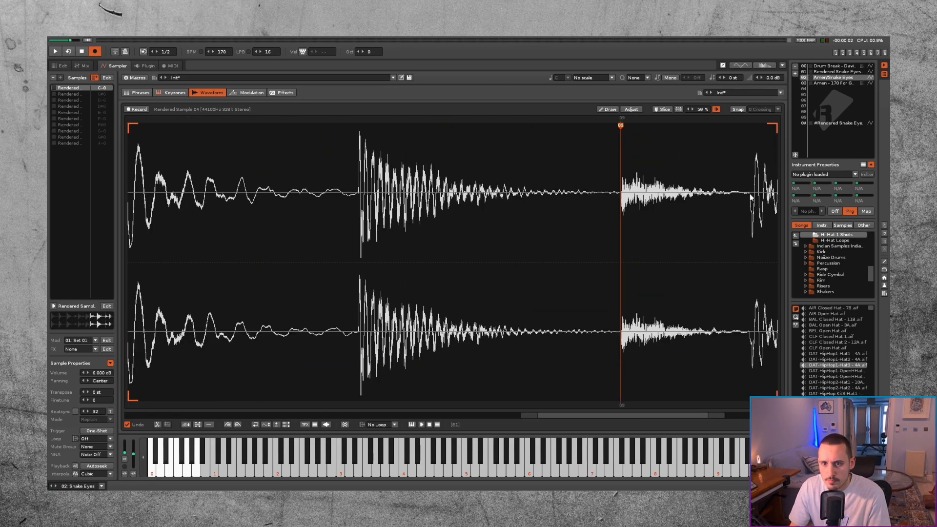
{"action": "scroll", "coordinate": [748, 218], "scroll_direction": "up", "scroll_amount": 4}
{"action": "left_click", "coordinate": [748, 218]}
{"action": "scroll", "coordinate": [741, 218], "scroll_direction": "down", "scroll_amount": 8}
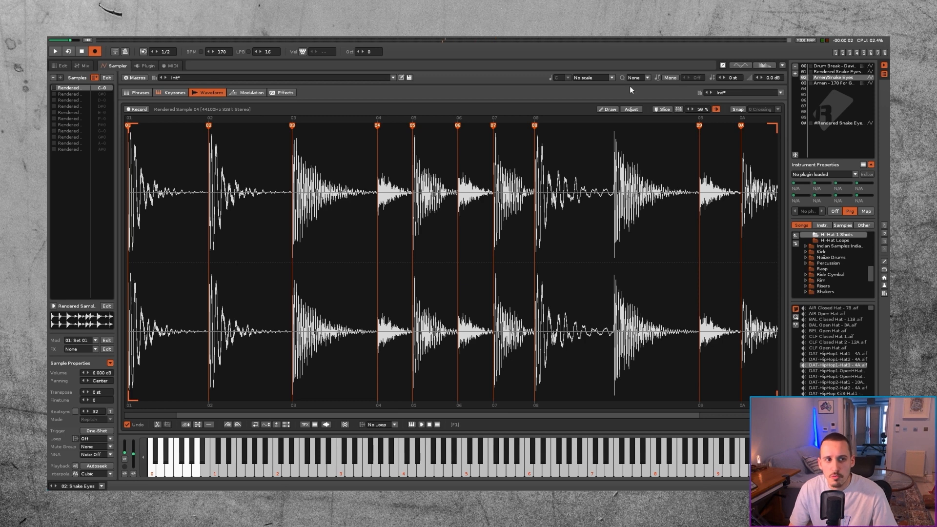
{"action": "left_click", "coordinate": [716, 109]}
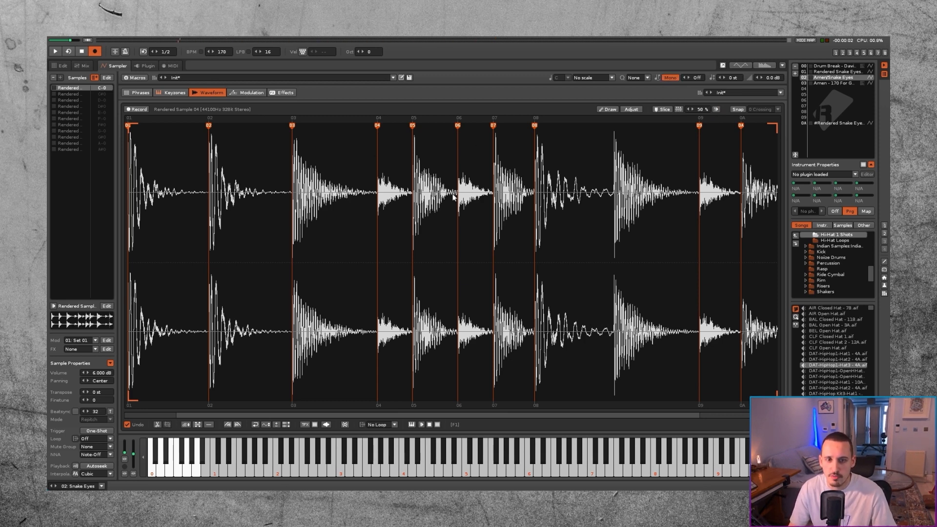
{"action": "left_click", "coordinate": [716, 110]}
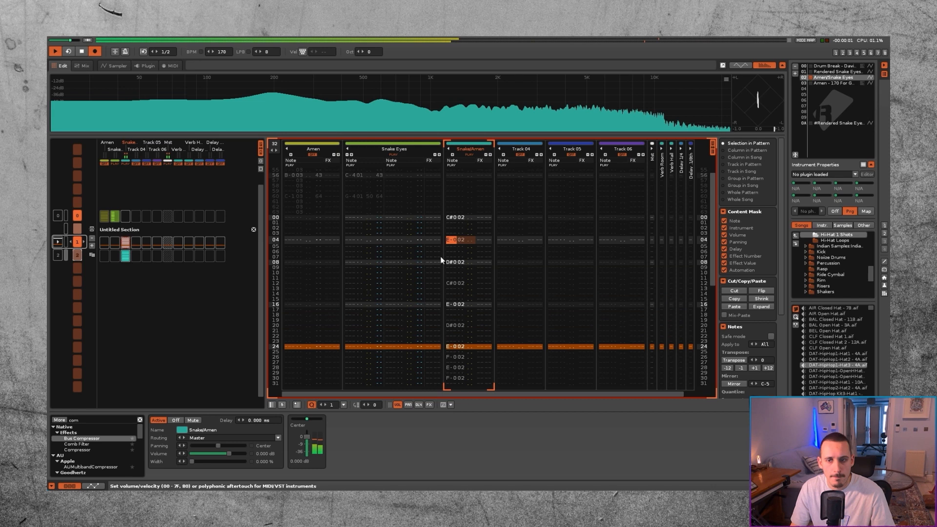
Step: Play the Snake/Amen pattern to hear the sliced break and return to the pattern view
{"action": "key", "text": "space"}
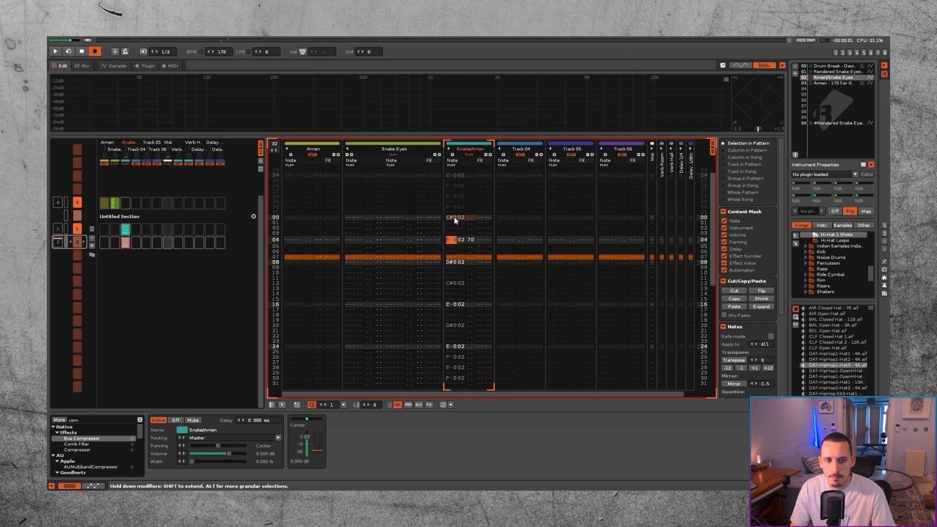
{"action": "key", "text": "space"}
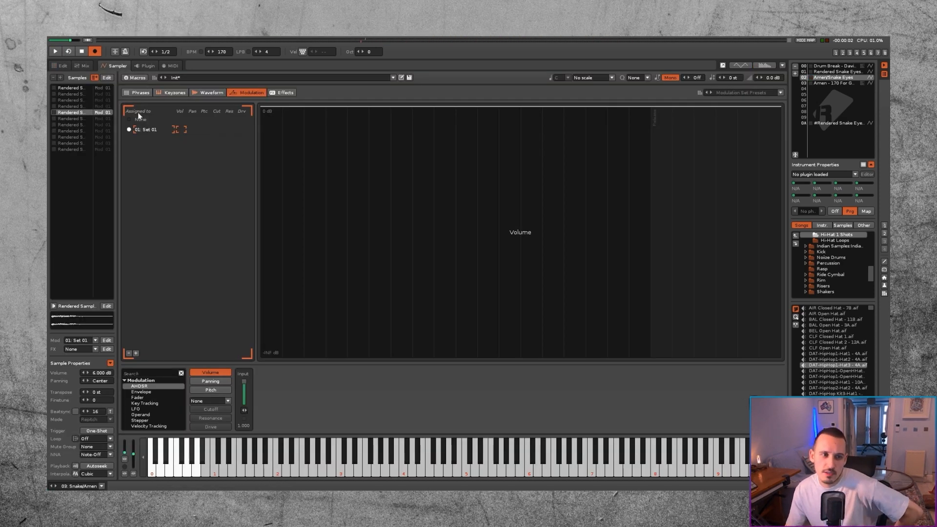
{"action": "left_click", "coordinate": [60, 65]}
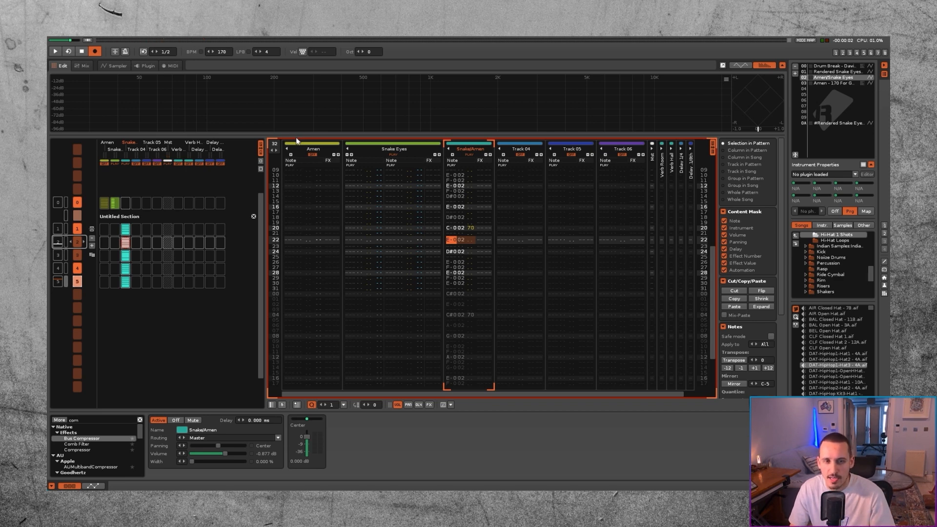
Step: Add a second modulation set named Hi-Hat to the sliced instrument and assign the hi-hat slices to it
{"action": "left_click", "coordinate": [119, 66]}
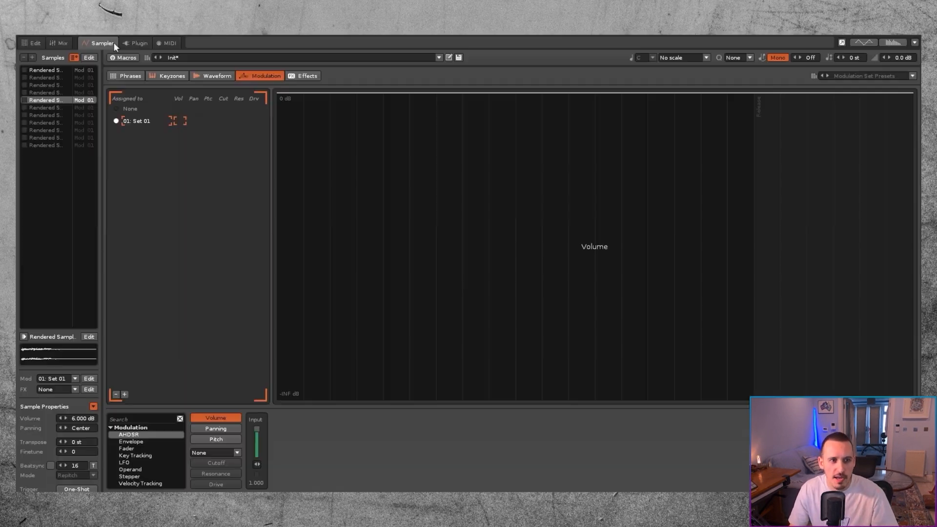
{"action": "left_click", "coordinate": [45, 76]}
{"action": "left_click", "coordinate": [49, 70]}
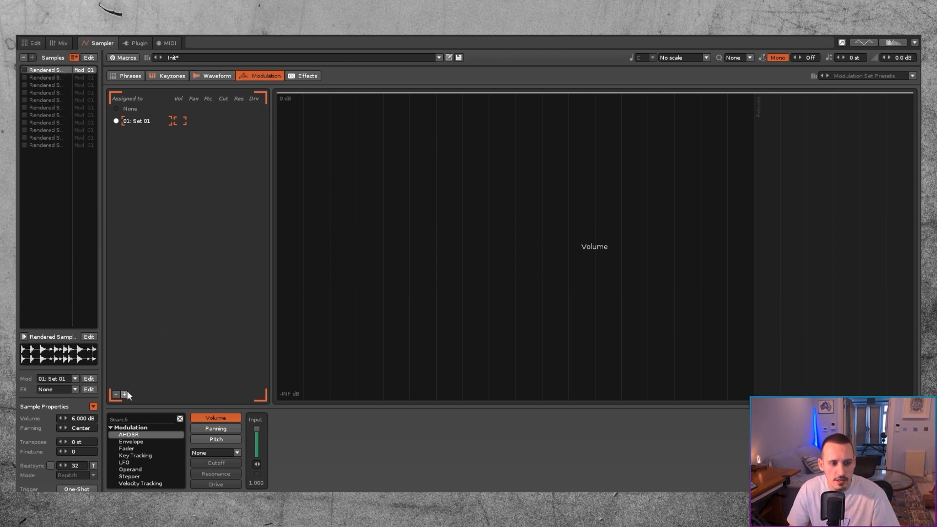
{"action": "double_click", "coordinate": [130, 134]}
{"action": "type", "text": "Hi-Hat"}
{"action": "key", "text": "Return"}
{"action": "left_click", "coordinate": [53, 79]}
{"action": "left_click", "coordinate": [116, 133]}
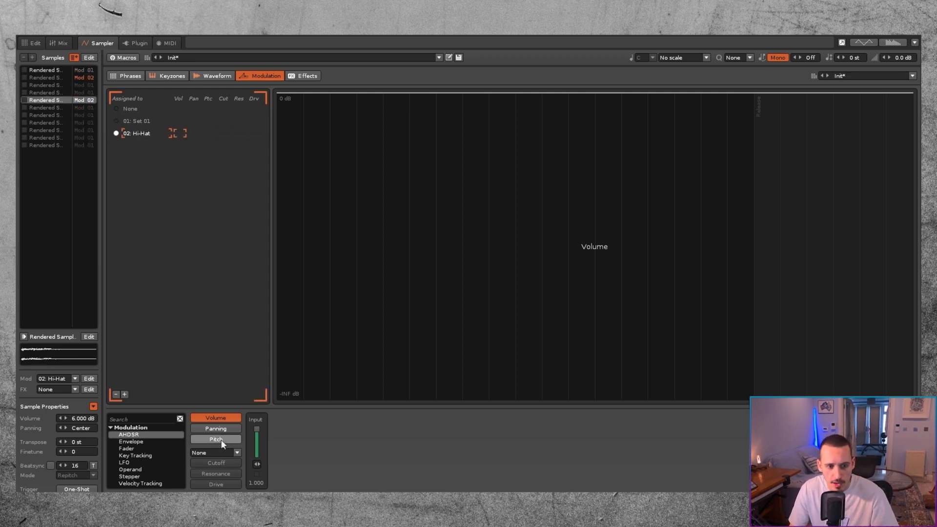
Step: Modulate the Hi-Hat set's pitch with a random LFO at 0.204 Hz, narrow the pitch range to 1 st, and adjust the amplitude
{"action": "left_click", "coordinate": [216, 440]}
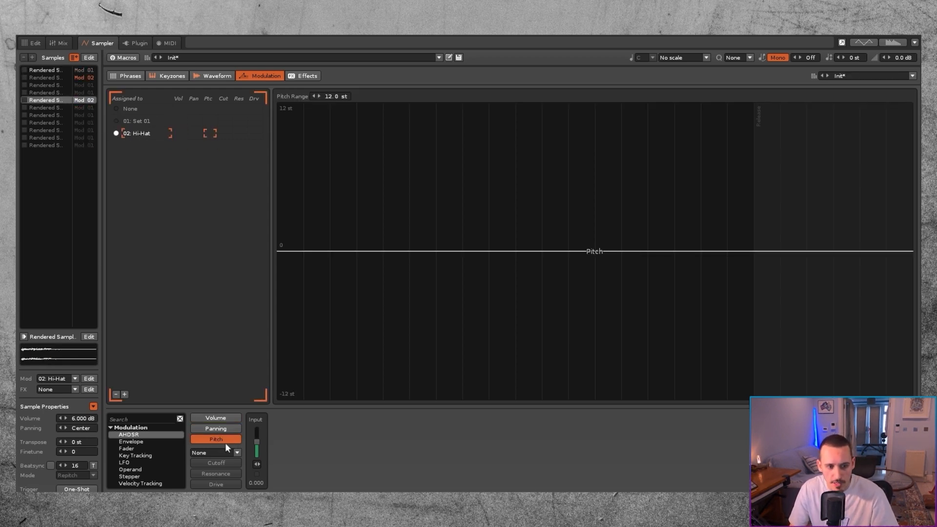
{"action": "left_click", "coordinate": [137, 462]}
{"action": "double_click", "coordinate": [132, 460]}
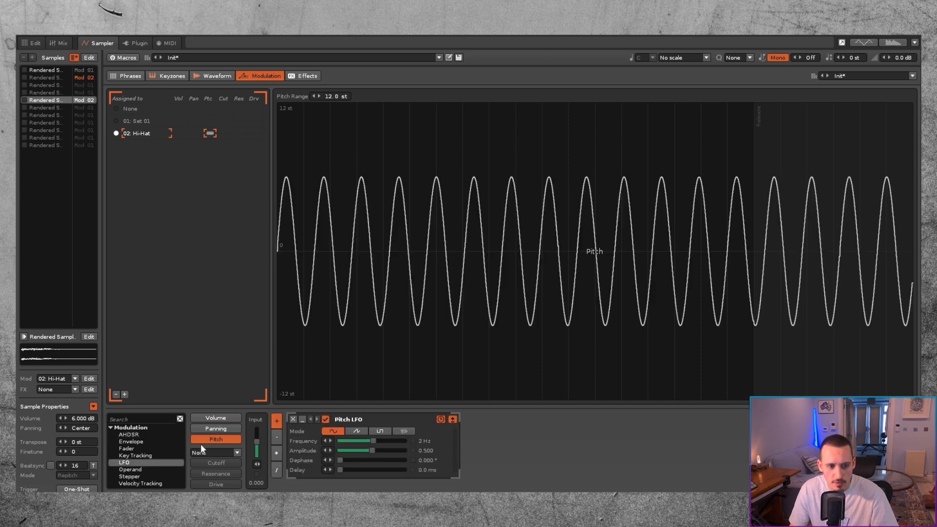
{"action": "left_click", "coordinate": [404, 431]}
{"action": "left_click_drag", "start_coordinate": [372, 441], "coordinate": [343, 451]}
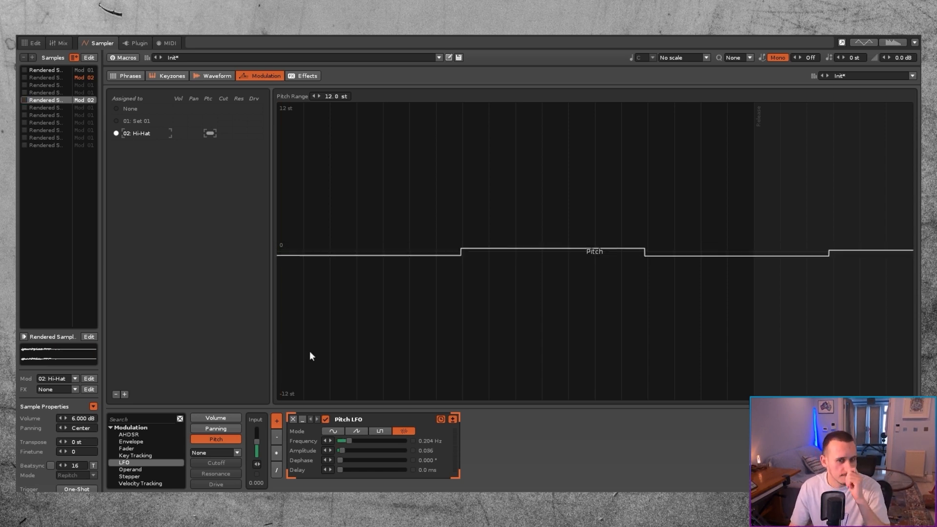
{"action": "left_click_drag", "start_coordinate": [332, 96], "coordinate": [332, 127]}
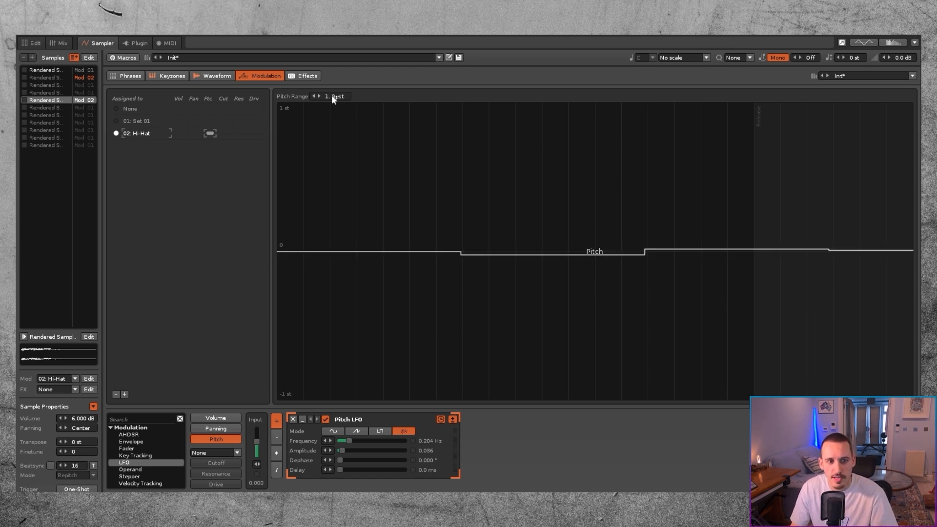
{"action": "left_click_drag", "start_coordinate": [342, 450], "coordinate": [342, 381]}
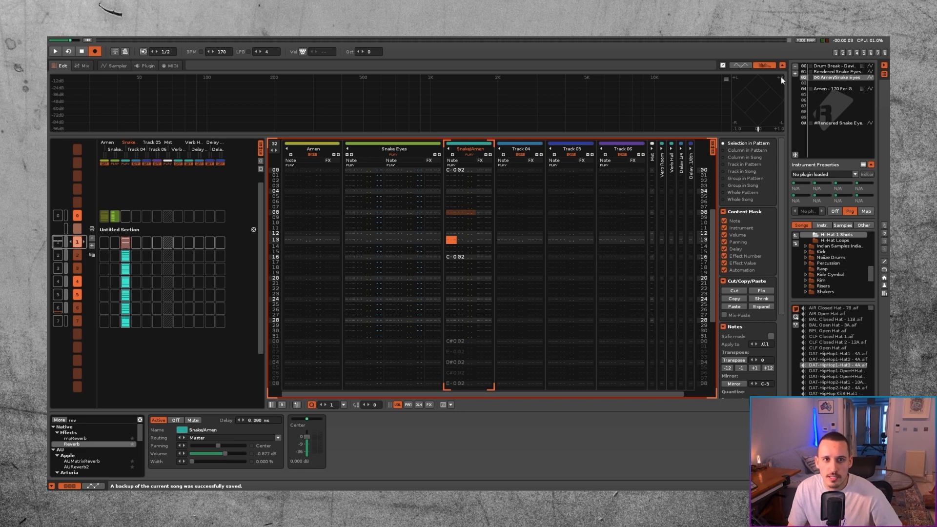
Step: Play the Snake/Amen patterns in sequence with pattern follow enabled to hear the arranged break
{"action": "scroll", "coordinate": [128, 256], "scroll_direction": "up", "scroll_amount": 1}
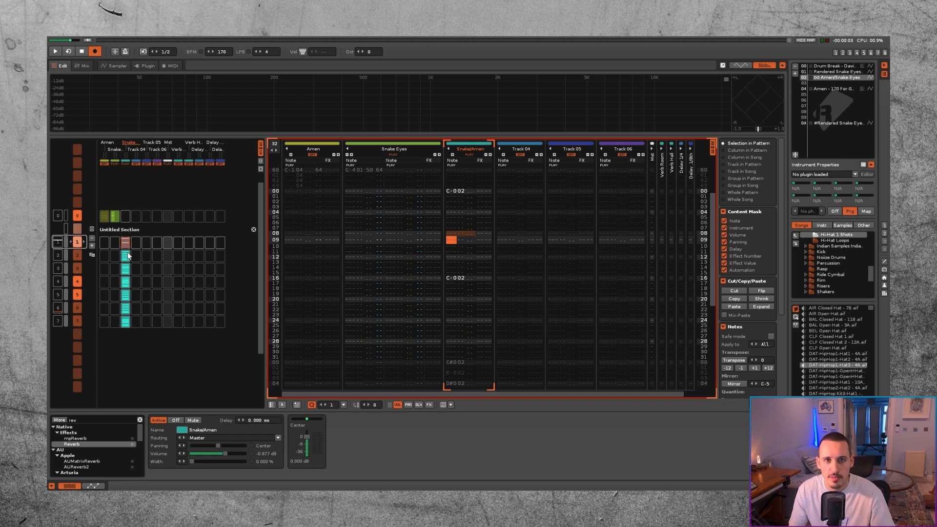
{"action": "key", "text": "space"}
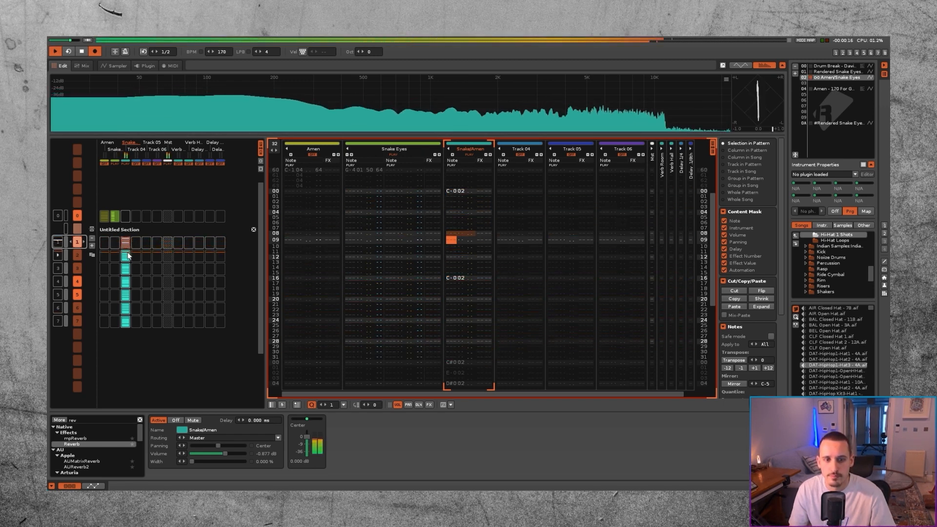
{"action": "key", "text": "Scroll_Lock"}
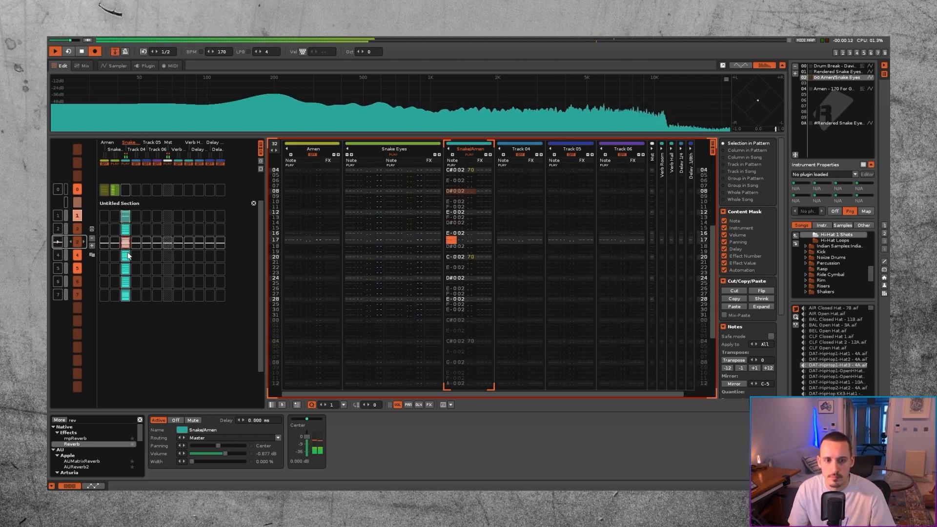
{"action": "key", "text": "space"}
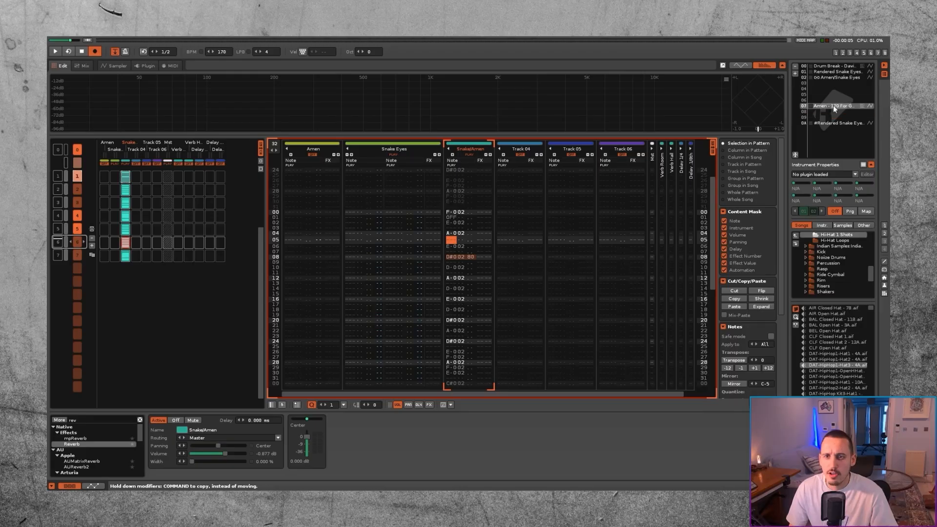
Step: Load the user library preset Crazy Amen Break Fxs Macro (Blank) into empty instrument slot 03
{"action": "left_click", "coordinate": [836, 78]}
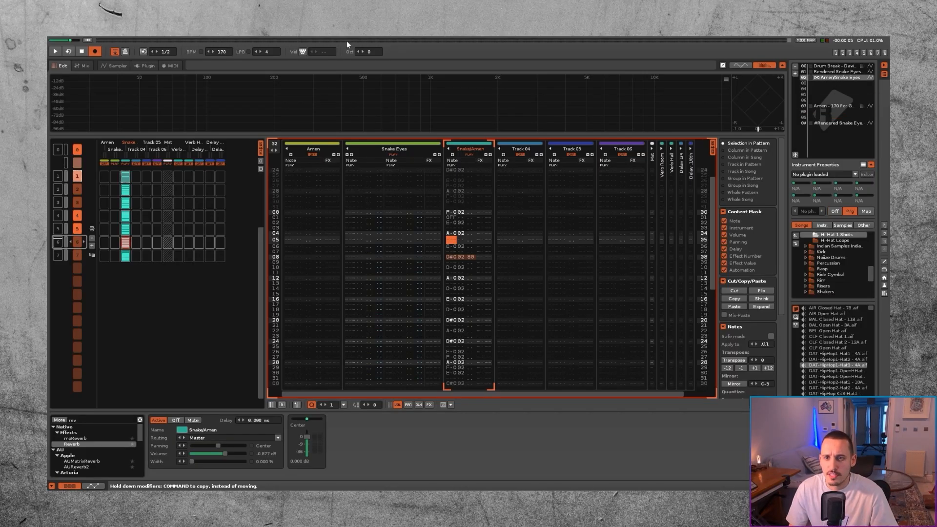
{"action": "left_click", "coordinate": [797, 83]}
{"action": "left_click", "coordinate": [117, 66]}
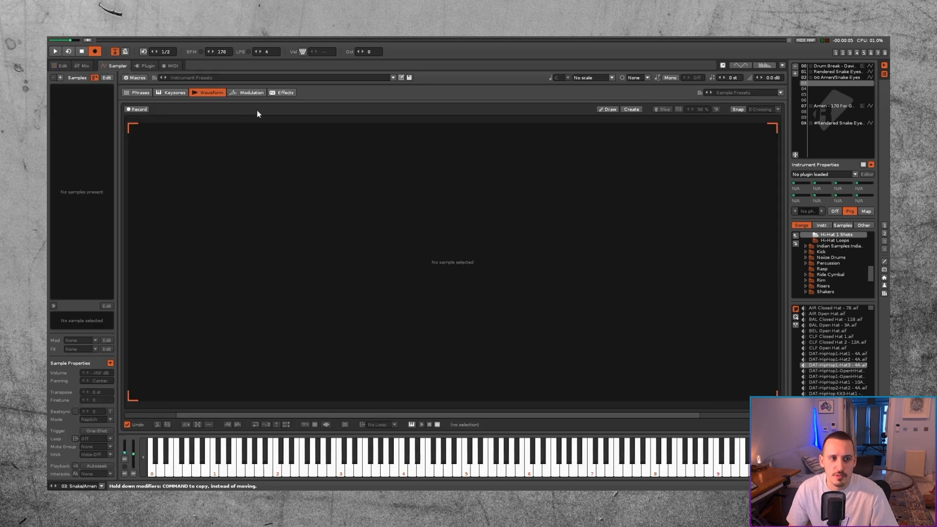
{"action": "left_click", "coordinate": [329, 77]}
{"action": "left_click", "coordinate": [183, 149]}
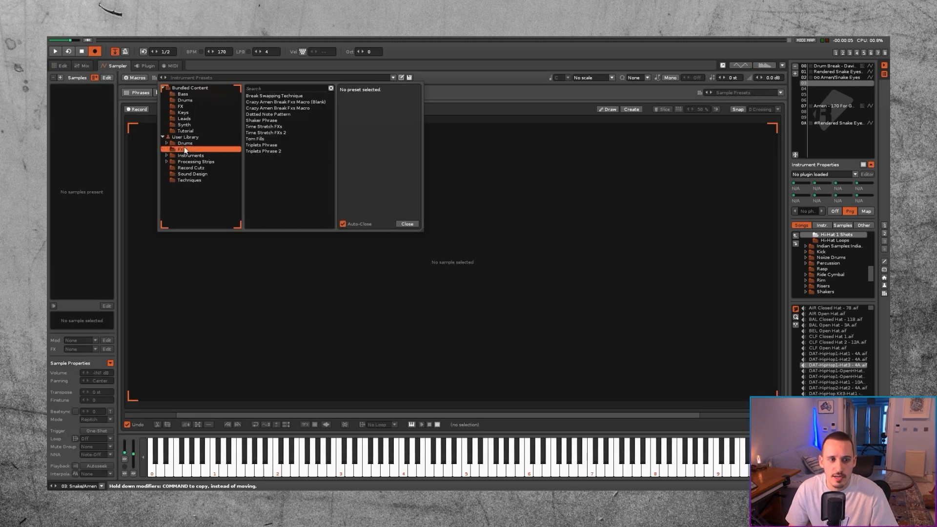
{"action": "left_click", "coordinate": [290, 103]}
{"action": "double_click", "coordinate": [289, 102]}
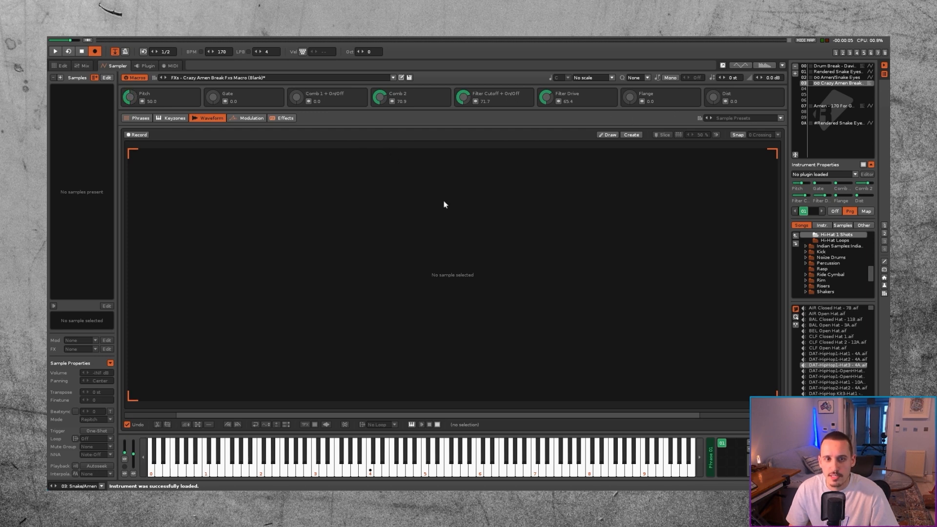
Step: Review the mappings of the Comb 1 + On/Off macro, and set Comb 2, Filter Cutoff and Filter Drive to 0 and Gate to 100
{"action": "left_click", "coordinate": [284, 118]}
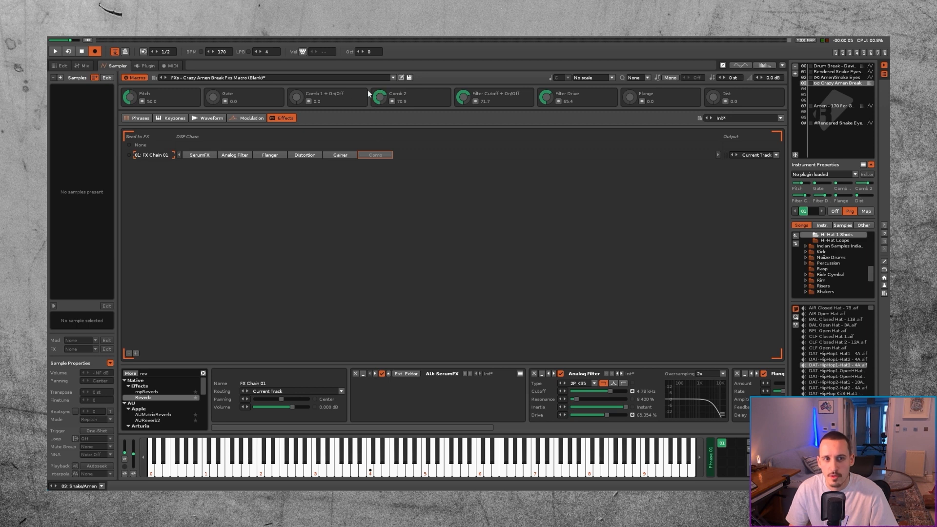
{"action": "mouse_move", "coordinate": [296, 100]}
{"action": "left_mouse_down"}
{"action": "mouse_move", "coordinate": [296, 80]}
{"action": "mouse_move", "coordinate": [297, 100]}
{"action": "left_mouse_up"}
{"action": "left_click_drag", "start_coordinate": [380, 98], "coordinate": [380, 142]}
{"action": "left_click", "coordinate": [308, 102]}
{"action": "left_click_drag", "start_coordinate": [549, 115], "coordinate": [350, 111]}
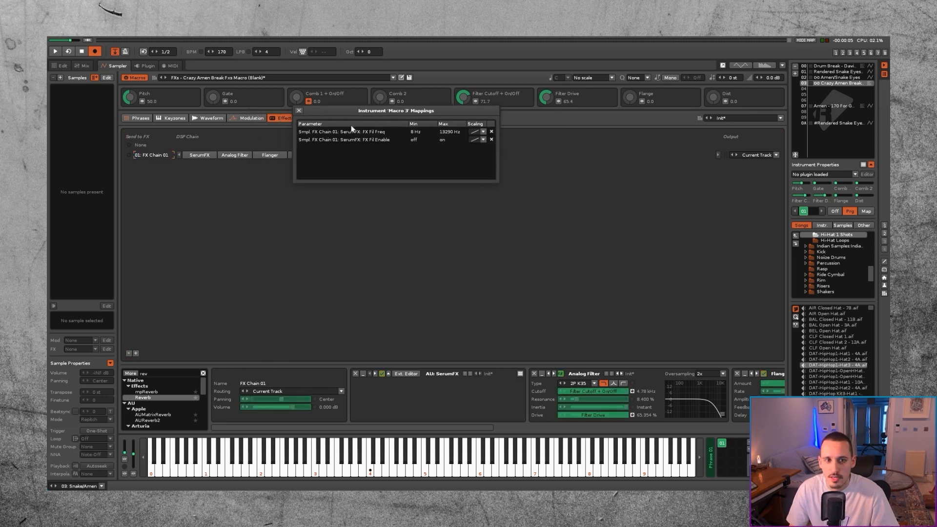
{"action": "left_click", "coordinate": [298, 111]}
{"action": "left_click", "coordinate": [308, 101]}
{"action": "left_click", "coordinate": [309, 101]}
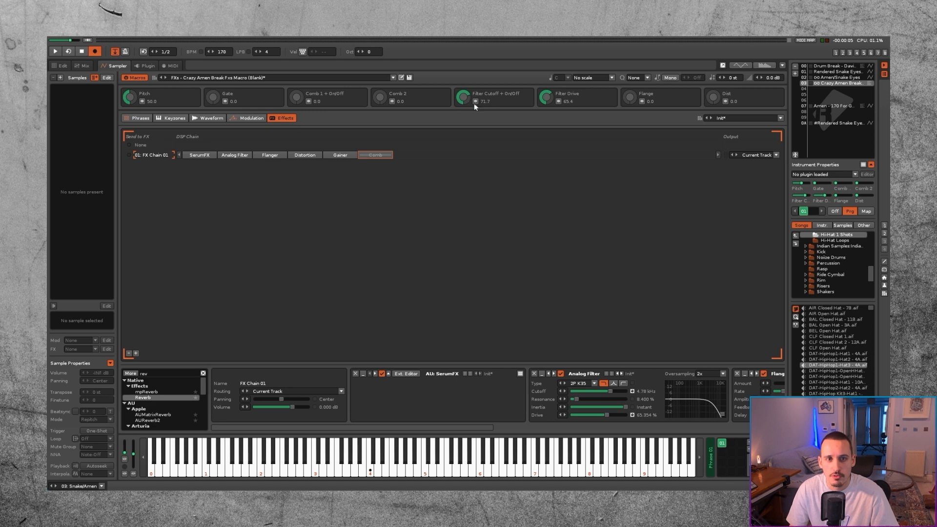
{"action": "left_click_drag", "start_coordinate": [463, 97], "coordinate": [463, 74]}
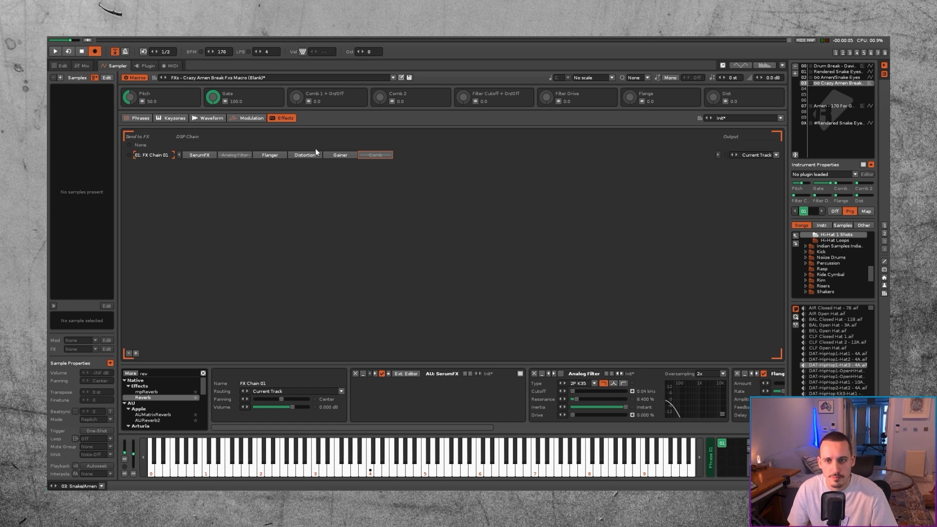
Step: Keep a backup copy of the Amen/Snake Eyes instrument and render the original's slices into separate samples
{"action": "left_click", "coordinate": [834, 78]}
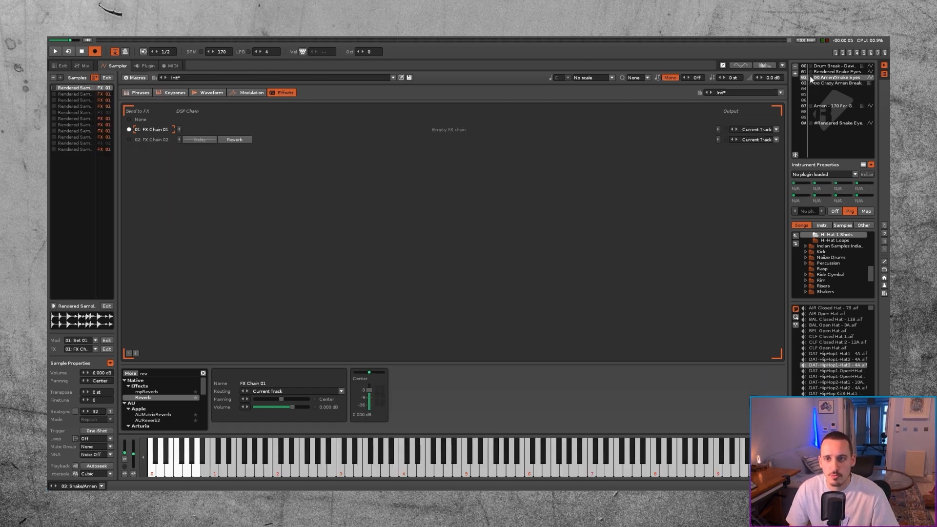
{"action": "left_click", "coordinate": [76, 118], "text": "shift"}
{"action": "left_click", "coordinate": [78, 149], "text": "shift"}
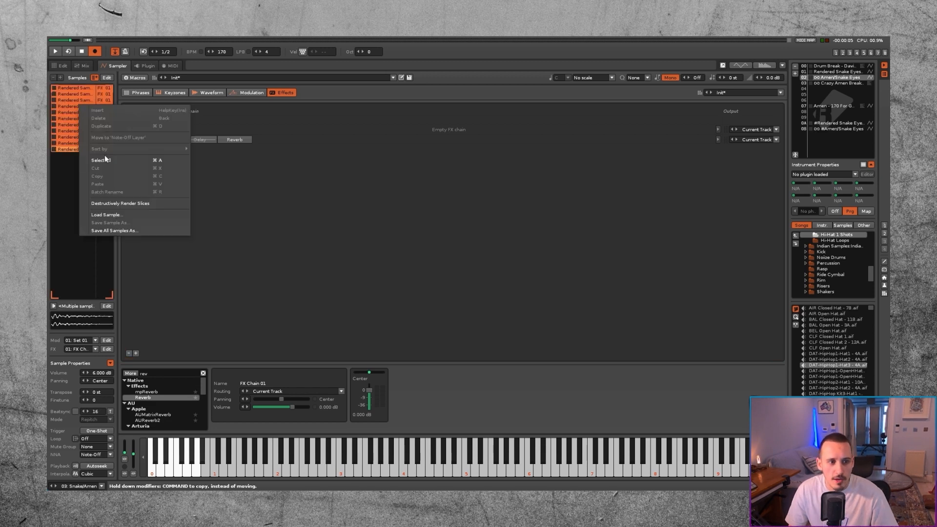
{"action": "left_click", "coordinate": [120, 203]}
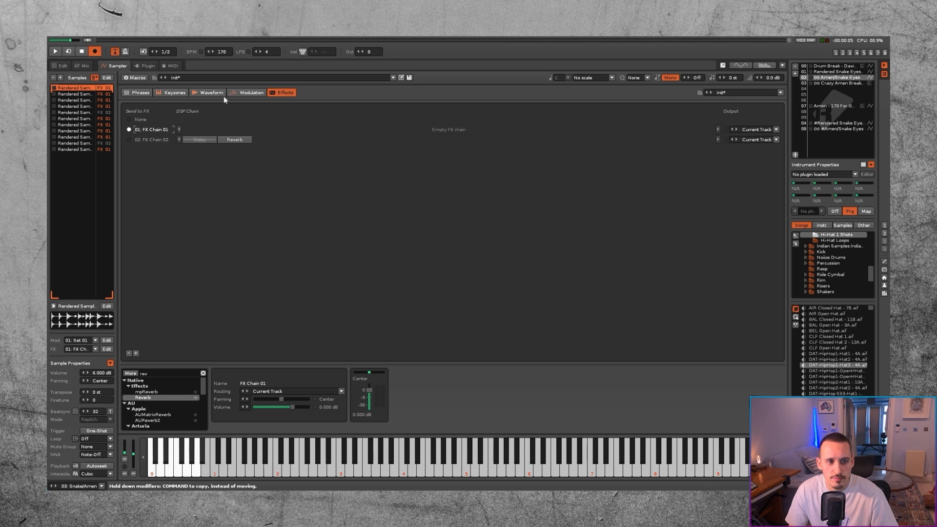
{"action": "key", "text": "super+z"}
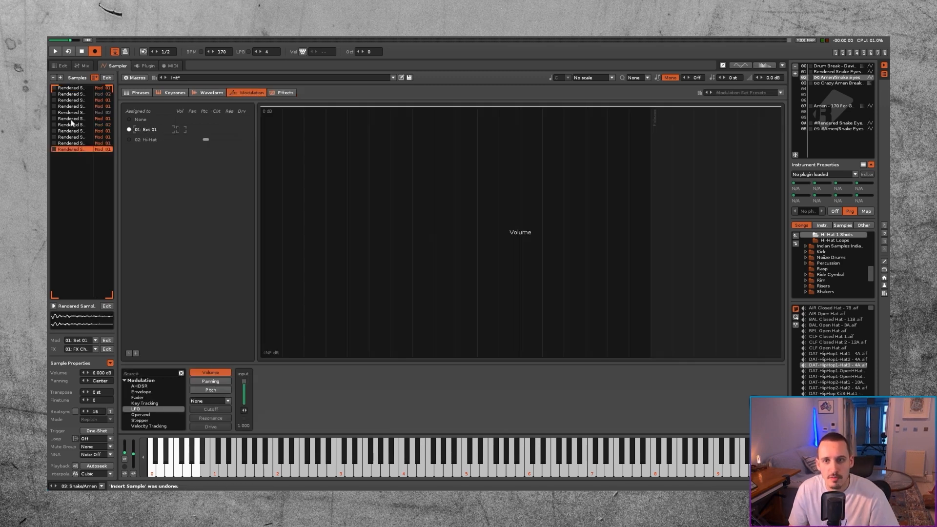
Step: Batch-rename all samples of the Amen/Snake Eyes instrument by their note names, beginning with 01 C-0
{"action": "left_click", "coordinate": [84, 118]}
{"action": "key", "text": "super+a"}
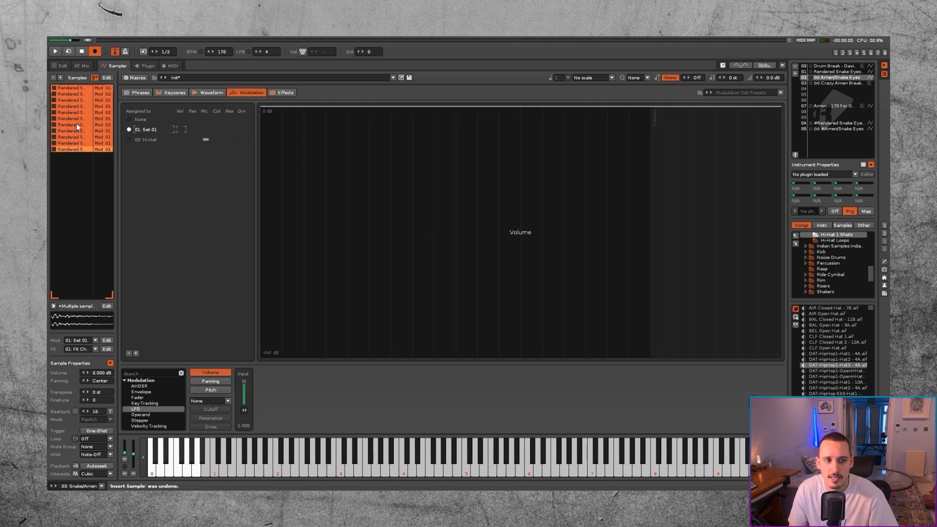
{"action": "right_click", "coordinate": [76, 123]}
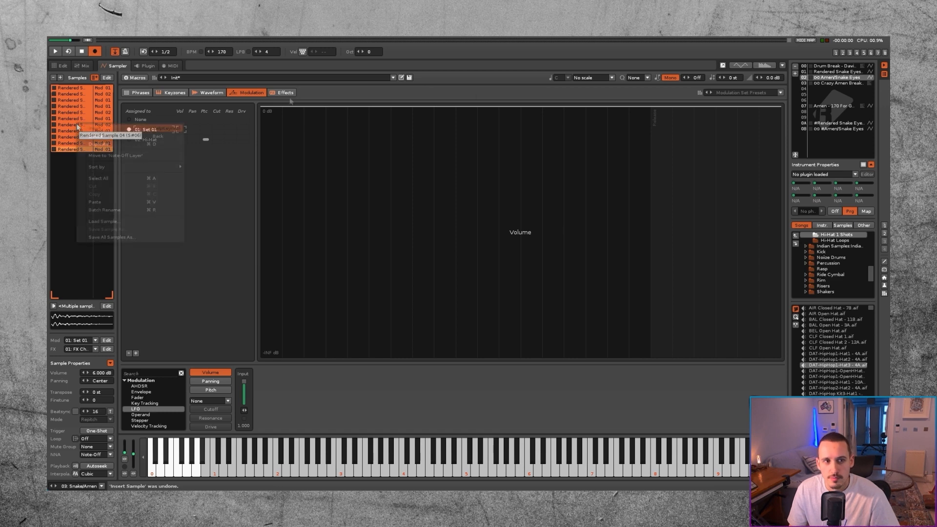
{"action": "left_click", "coordinate": [115, 211]}
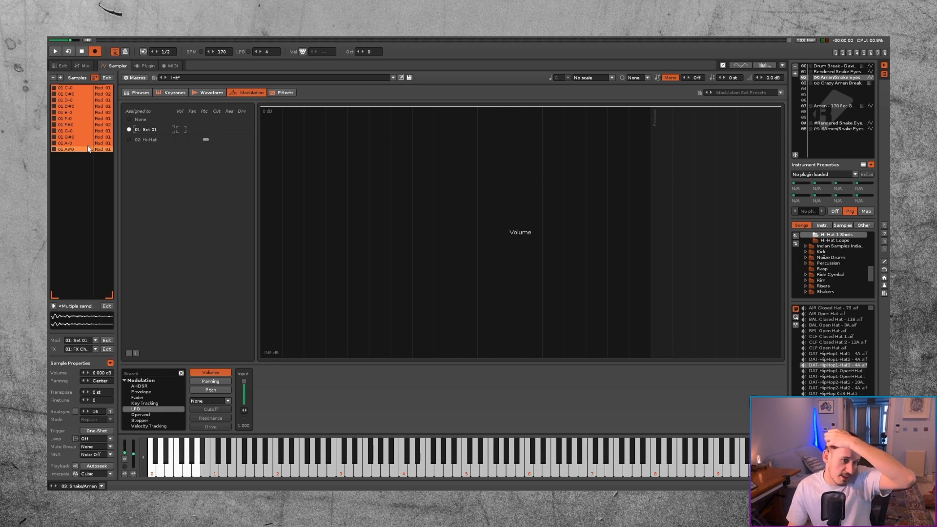
Step: Save all the renamed samples to disk in a folder named Drums Tutorial Snake Eyes
{"action": "right_click", "coordinate": [78, 102]}
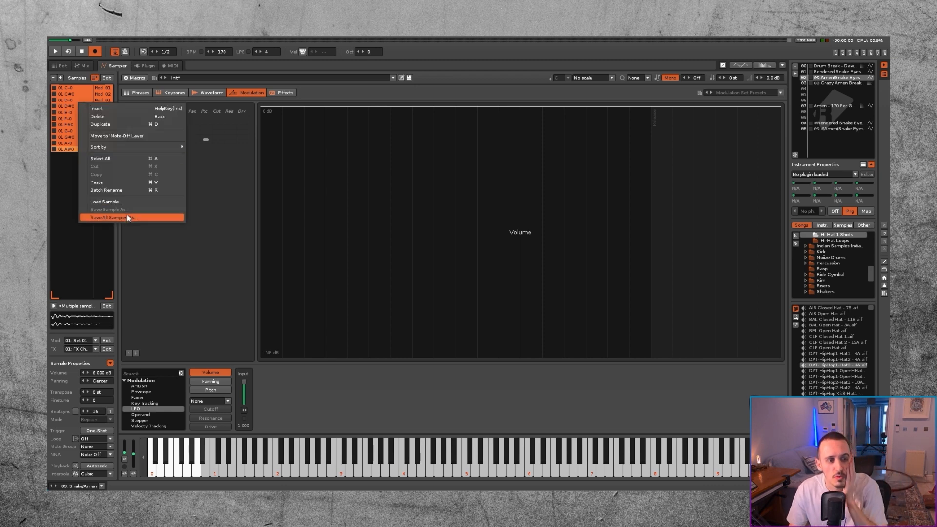
{"action": "left_click", "coordinate": [114, 218]}
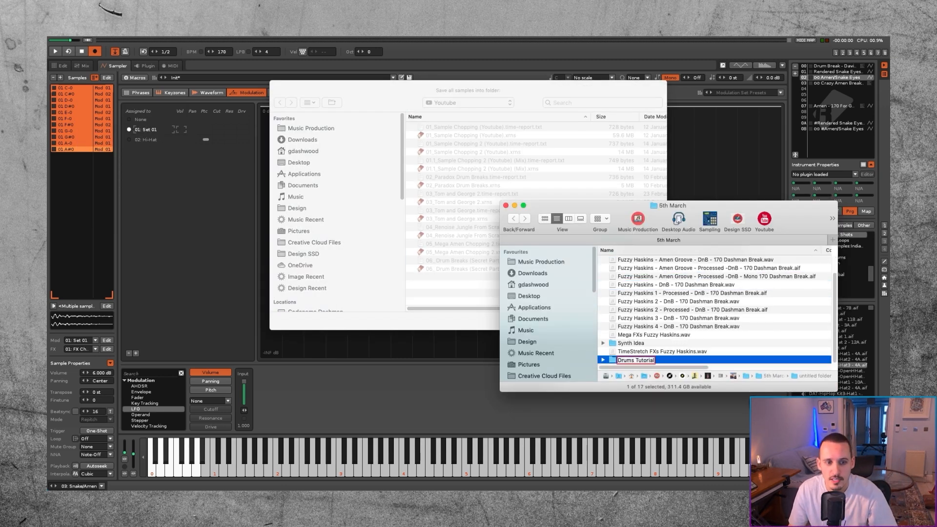
{"action": "type", "text": "Snake Eyes"}
{"action": "key", "text": "Return"}
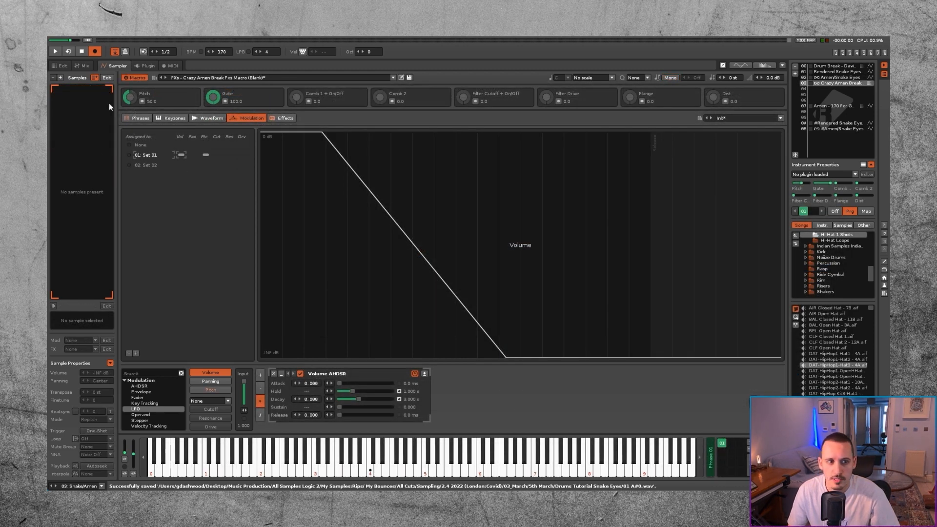
Step: Import all WAV slices from the Drums Tutorial Snake Eyes folder into the Crazy Amen Break instrument's sample list
{"action": "key", "text": "super+Tab"}
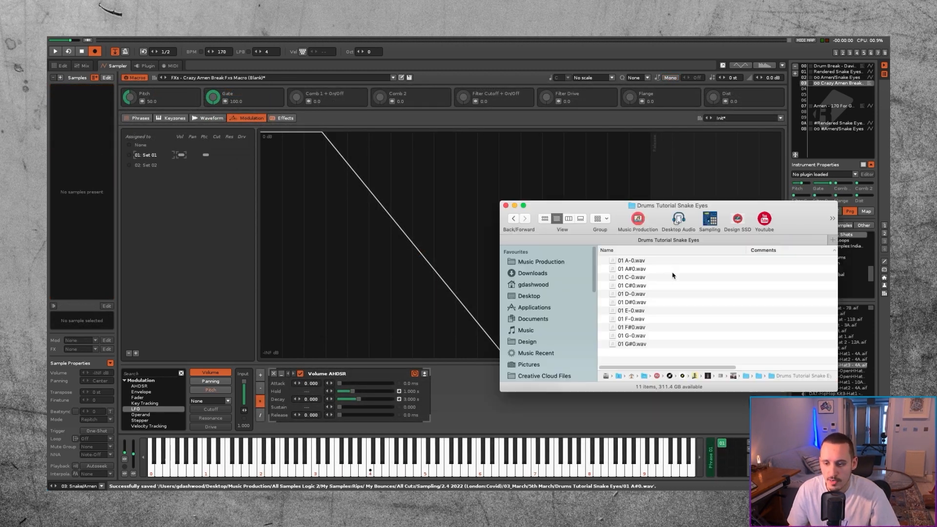
{"action": "left_click", "coordinate": [631, 262]}
{"action": "left_click", "coordinate": [636, 345], "text": "shift"}
{"action": "left_click_drag", "start_coordinate": [636, 348], "coordinate": [83, 92]}
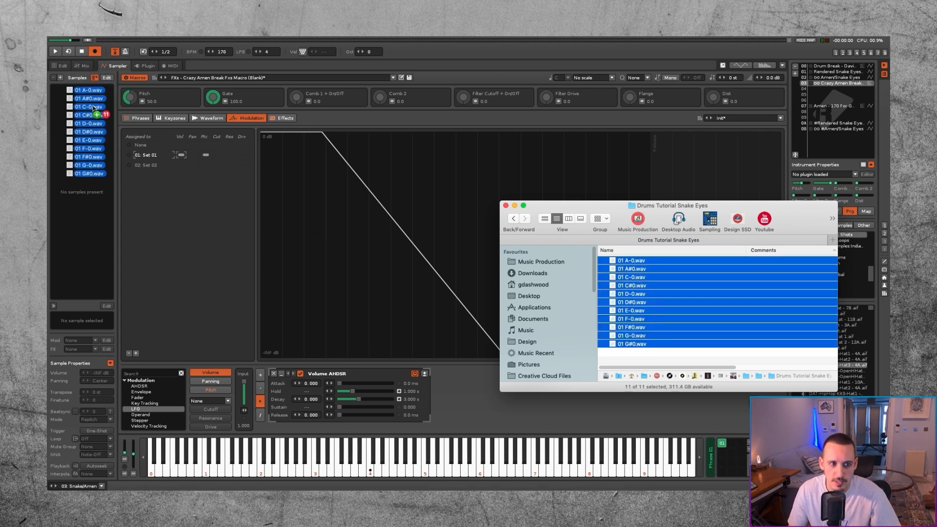
{"action": "left_click", "coordinate": [77, 88]}
{"action": "left_click", "coordinate": [69, 93]}
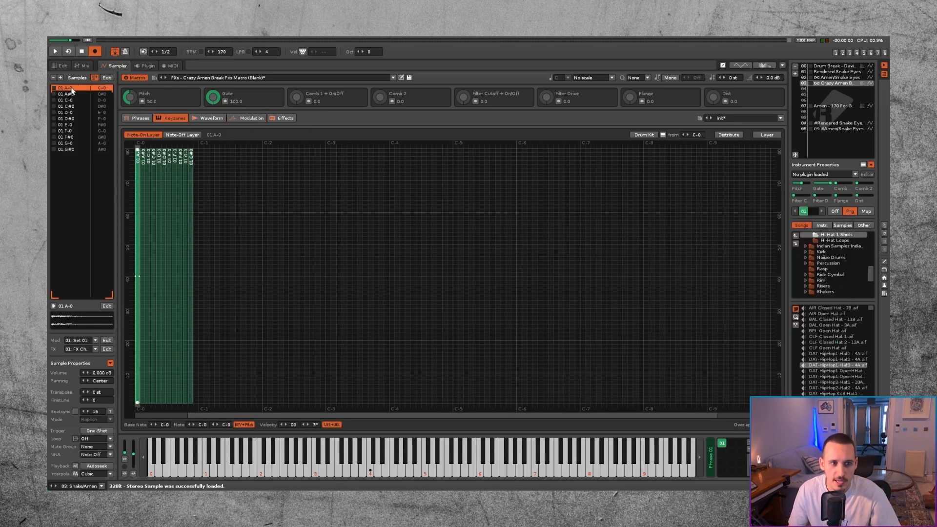
Step: Move the key zones of samples 01 A-0 and 01 A#0 to directly after the 01 G#0 zone
{"action": "left_click", "coordinate": [72, 88]}
{"action": "left_click", "coordinate": [71, 95]}
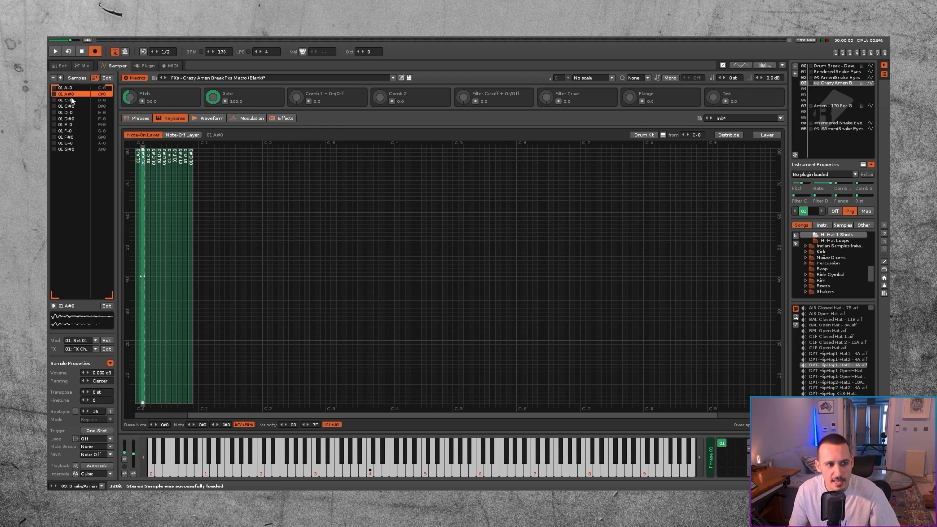
{"action": "left_click", "coordinate": [138, 171]}
{"action": "left_click", "coordinate": [138, 172], "text": "shift"}
{"action": "left_click_drag", "start_coordinate": [141, 252], "coordinate": [206, 242]}
{"action": "left_click_drag", "start_coordinate": [234, 201], "coordinate": [132, 245]}
{"action": "left_click_drag", "start_coordinate": [265, 197], "coordinate": [136, 279]}
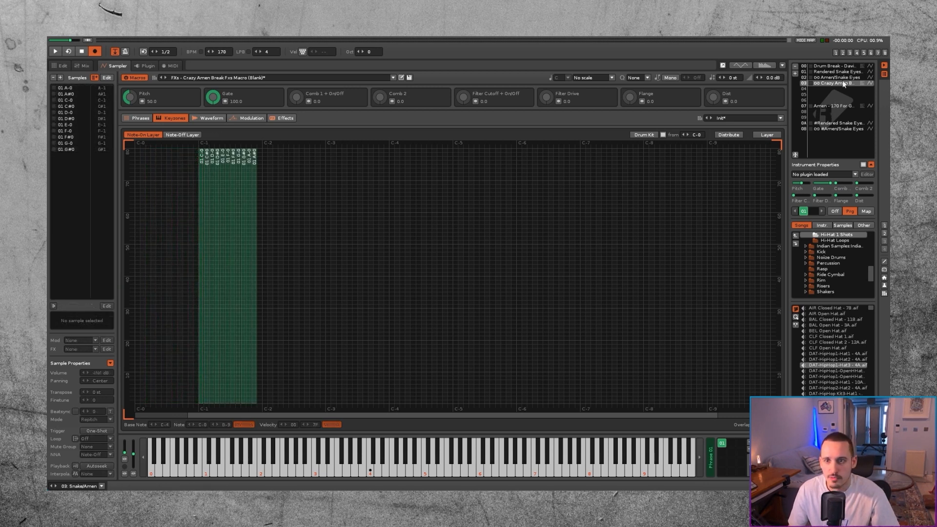
Step: Compare with the Amen/Snake Eyes key zones and shift all imported zones down so that 01 C-0 sits on C-0
{"action": "left_click", "coordinate": [839, 78]}
{"action": "left_click", "coordinate": [839, 83]}
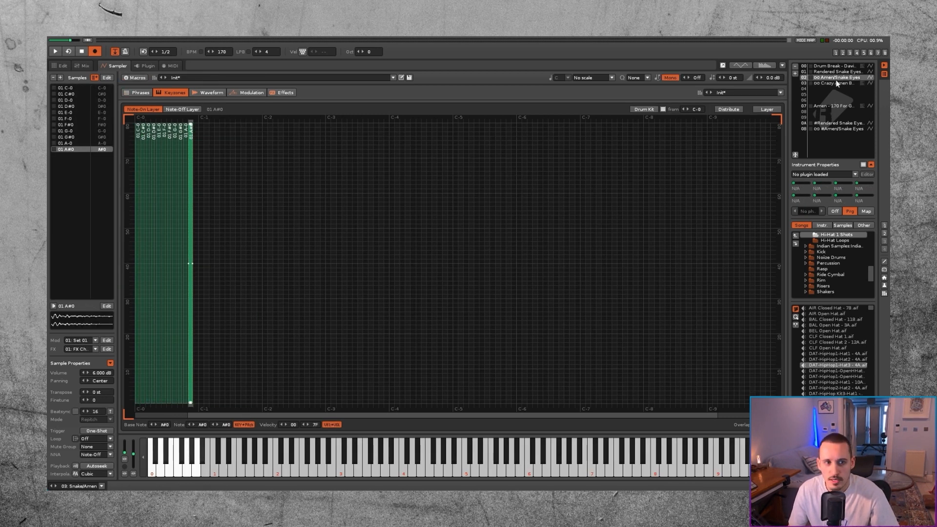
{"action": "left_click_drag", "start_coordinate": [367, 174], "coordinate": [137, 223]}
{"action": "left_click", "coordinate": [200, 251]}
{"action": "left_click_drag", "start_coordinate": [202, 274], "coordinate": [137, 268]}
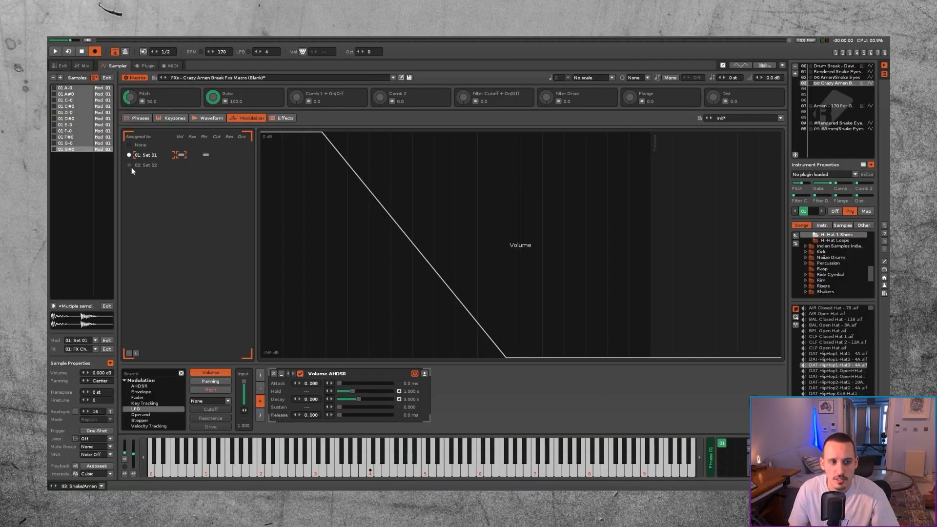
Step: Assign the selected samples to modulation Set 02 and rename that set Hi Hat
{"action": "left_click", "coordinate": [130, 166]}
{"action": "double_click", "coordinate": [151, 166]}
{"action": "type", "text": "Hi"}
{"action": "type", "text": " Hat"}
{"action": "key", "text": "Return"}
Step: Copy the pitch LFO of the Amen/Snake Eyes Hi-Hat set into the Hi Hat set, and assign all samples back to Set 01
{"action": "left_click", "coordinate": [211, 390]}
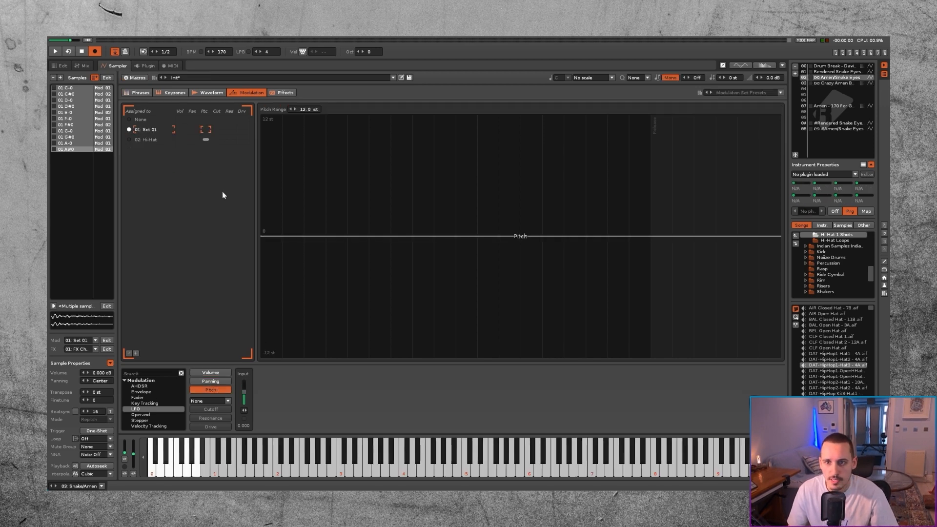
{"action": "left_click", "coordinate": [154, 140]}
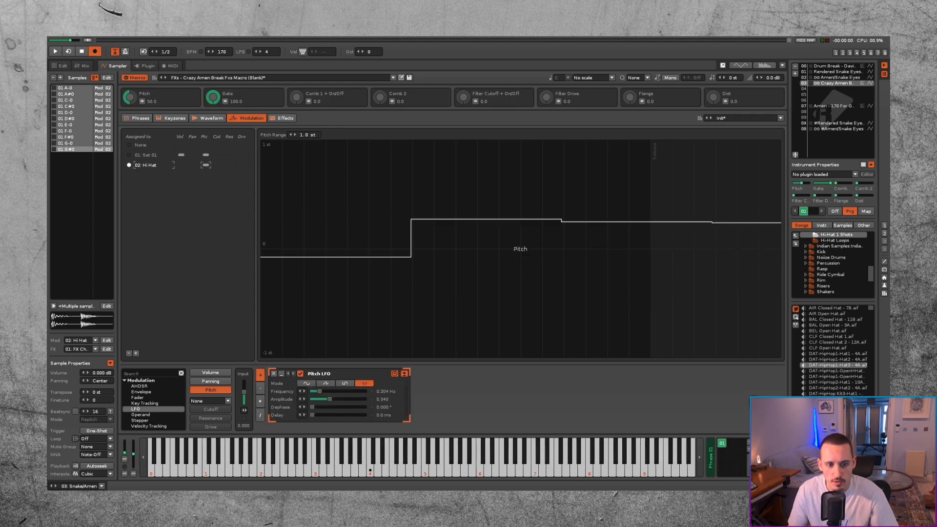
{"action": "left_click", "coordinate": [129, 156]}
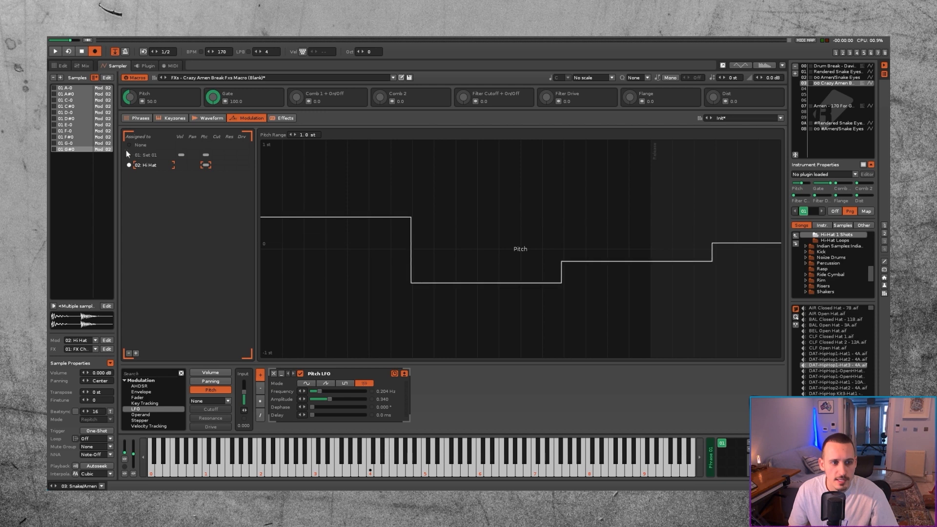
{"action": "left_click", "coordinate": [130, 156]}
Step: Check the modulation assignments in Amen/Snake Eyes and assign samples 01 C-0, 01 E-0 and 01 F#0 to the Hi Hat set
{"action": "left_click", "coordinate": [78, 130]}
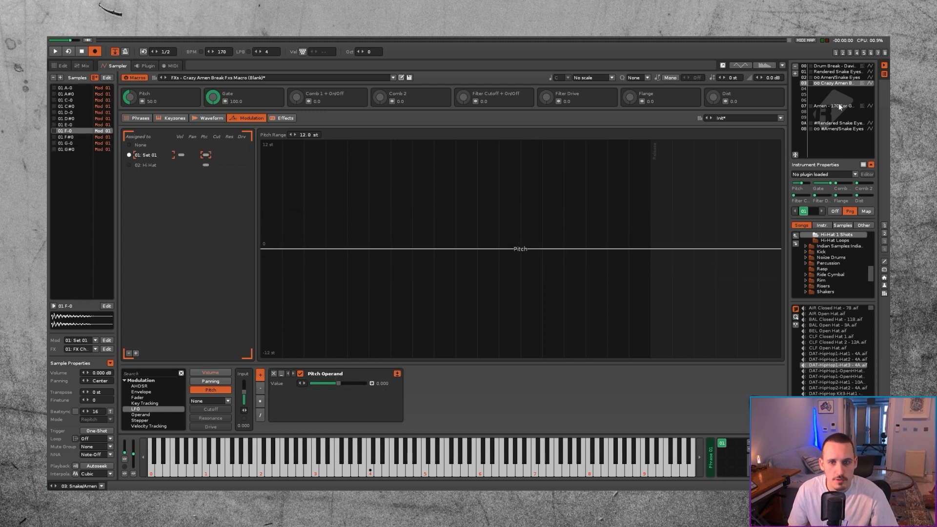
{"action": "left_click", "coordinate": [829, 78]}
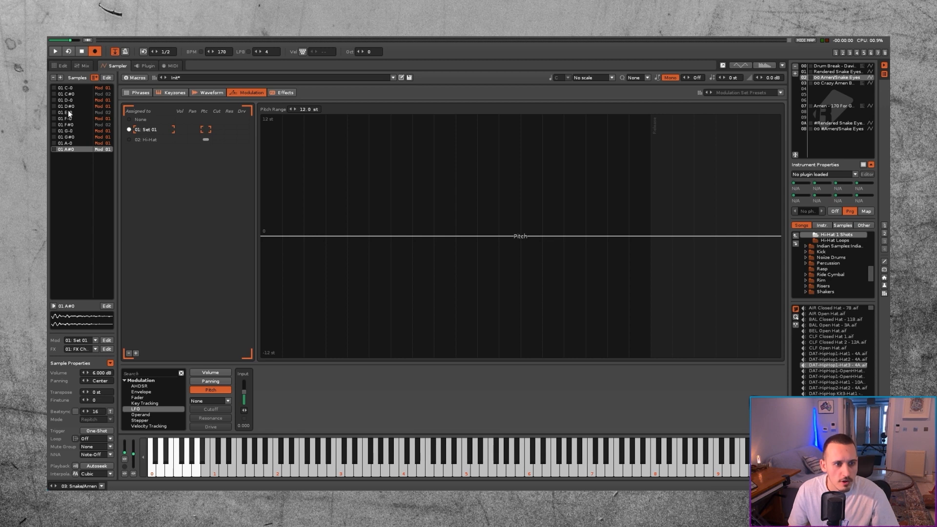
{"action": "left_click", "coordinate": [835, 83]}
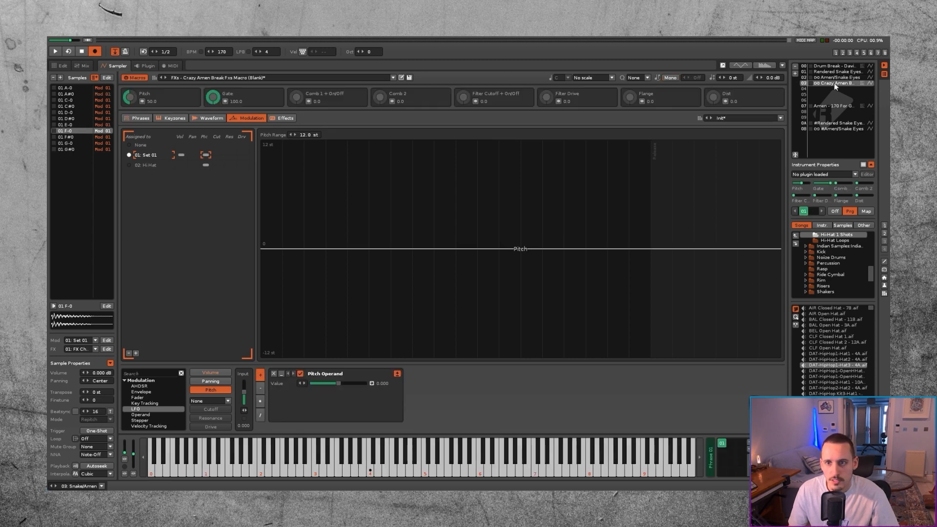
{"action": "left_click", "coordinate": [70, 99]}
{"action": "left_click", "coordinate": [129, 165]}
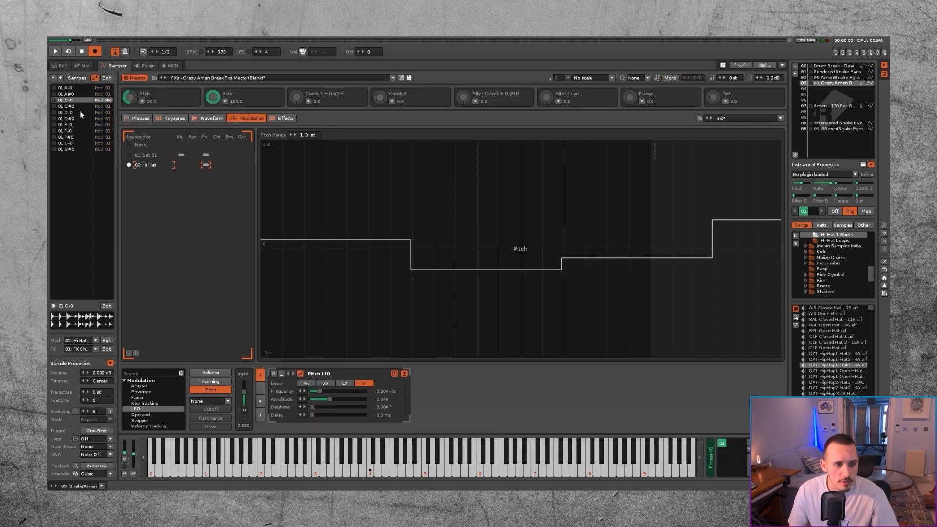
{"action": "left_click", "coordinate": [71, 125]}
{"action": "left_click", "coordinate": [128, 164]}
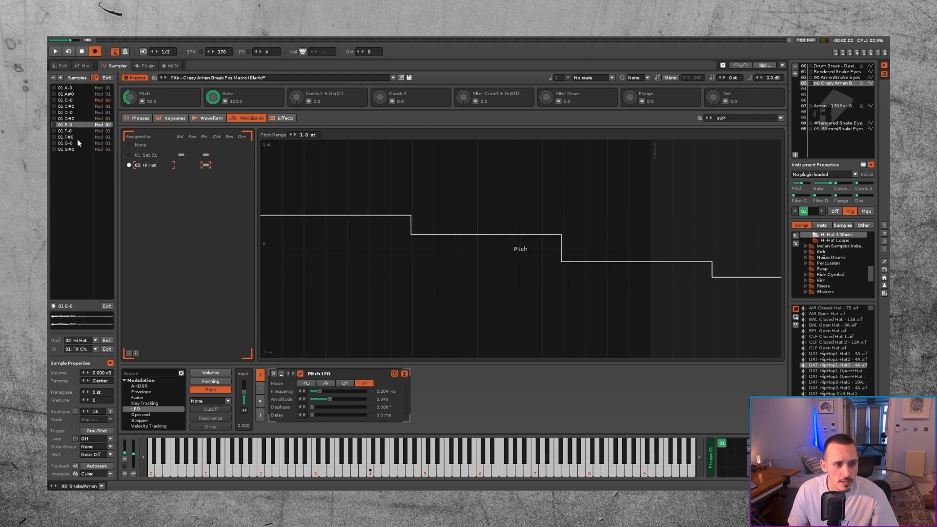
{"action": "left_click", "coordinate": [75, 137]}
{"action": "left_click", "coordinate": [129, 165]}
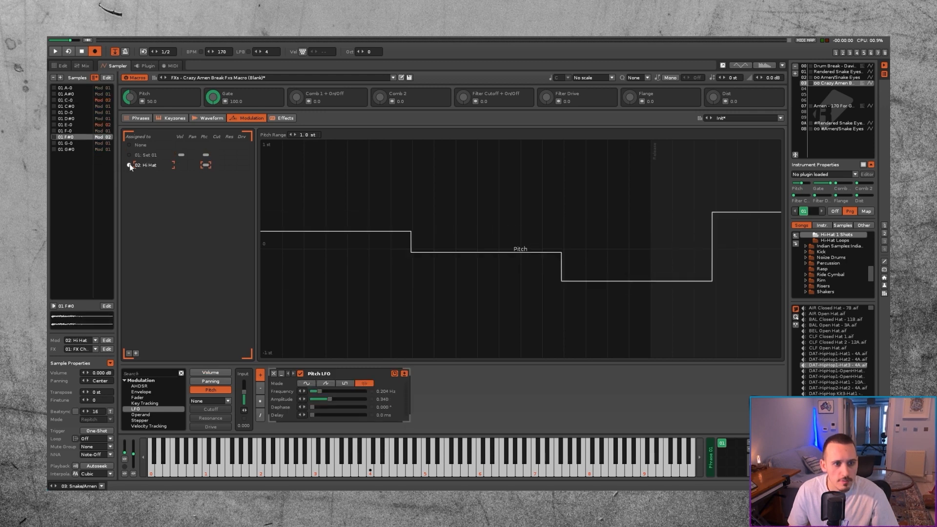
Step: Copy Set 01's volume AHDSR into the Hi Hat set and map its Hold and Decay to the Gate macro
{"action": "left_click", "coordinate": [211, 374]}
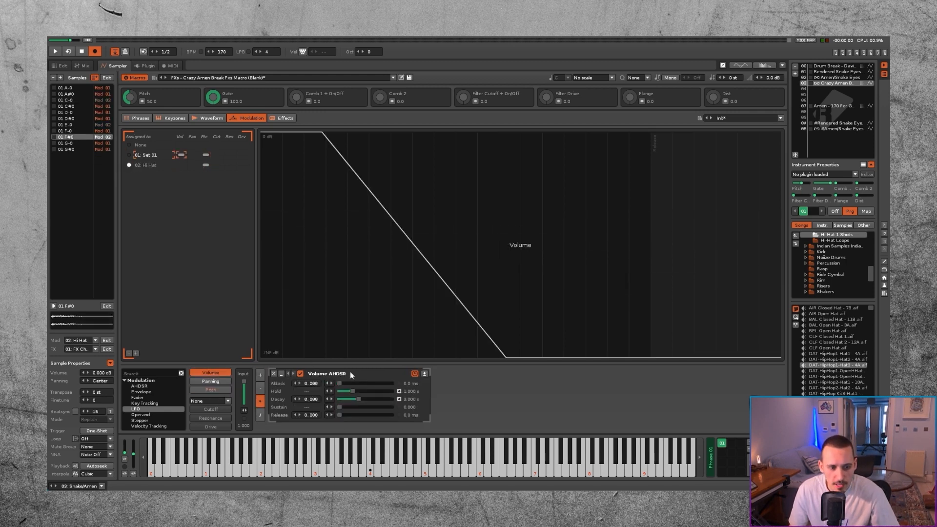
{"action": "left_click", "coordinate": [181, 166]}
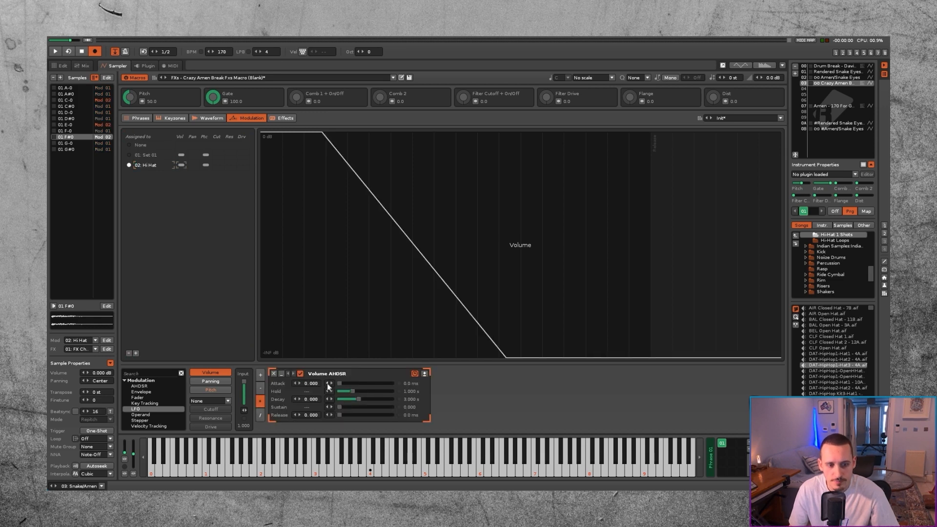
{"action": "left_click", "coordinate": [225, 102]}
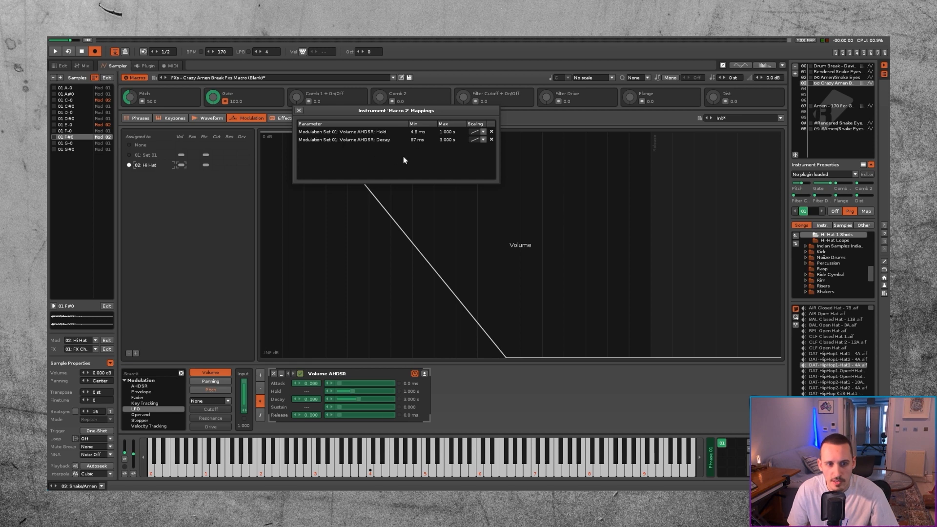
{"action": "left_click", "coordinate": [356, 392]}
{"action": "left_click", "coordinate": [356, 399]}
Step: Set the Gate macro's Hi Hat mapping minimums to 4.8 ms for Hold and 87 ms for Decay
{"action": "double_click", "coordinate": [418, 131]}
{"action": "key", "text": "ctrl+c"}
{"action": "double_click", "coordinate": [418, 148]}
{"action": "key", "text": "ctrl+v"}
{"action": "key", "text": "ctrl+c"}
{"action": "double_click", "coordinate": [418, 155]}
{"action": "key", "text": "ctrl+v"}
Step: Set the Gate macro's Hi Hat mapping maximums to 1.000 s for Hold and 3.000 s for Decay
{"action": "double_click", "coordinate": [448, 132]}
{"action": "key", "text": "ctrl+c"}
{"action": "double_click", "coordinate": [448, 148]}
{"action": "key", "text": "ctrl+v"}
{"action": "double_click", "coordinate": [448, 140]}
{"action": "key", "text": "ctrl+c"}
{"action": "double_click", "coordinate": [446, 155]}
{"action": "key", "text": "ctrl+v"}
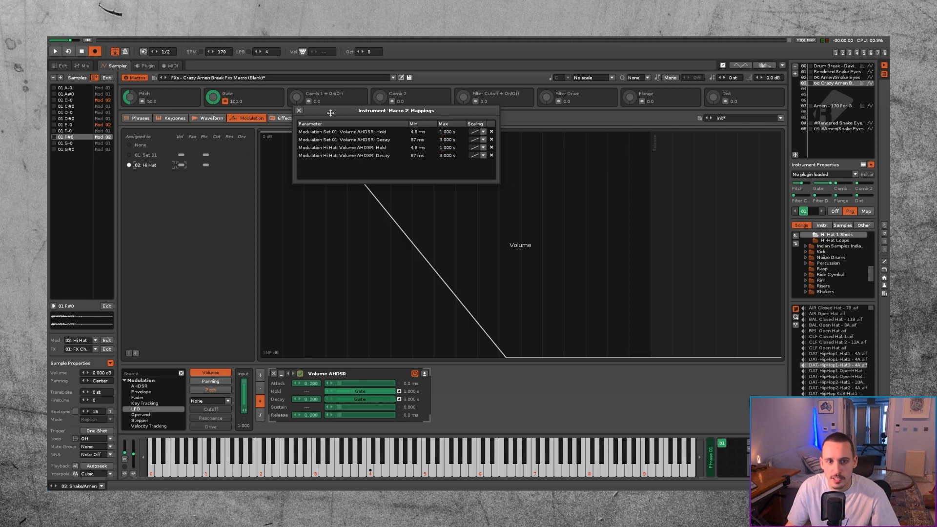
{"action": "left_click", "coordinate": [299, 110]}
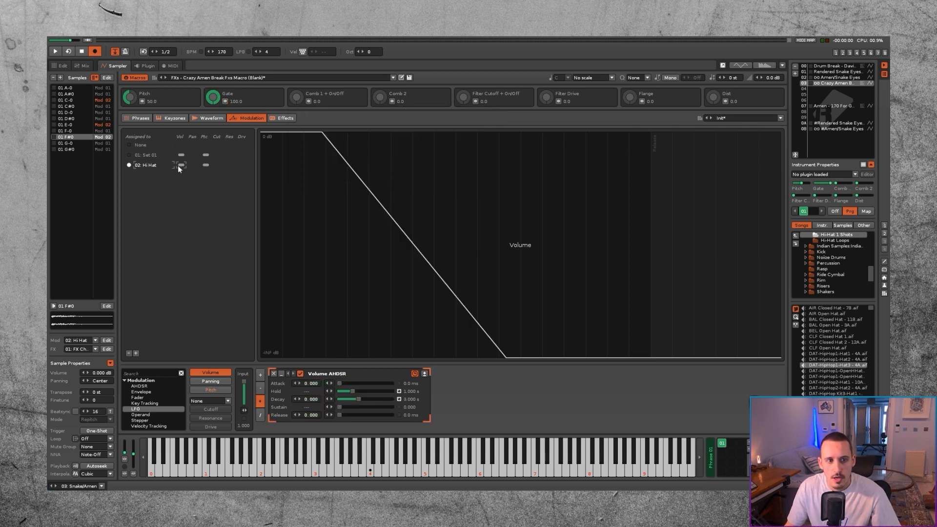
Step: Rename modulation Set 01 as Drum Break and select the Hi Hat set
{"action": "double_click", "coordinate": [145, 155]}
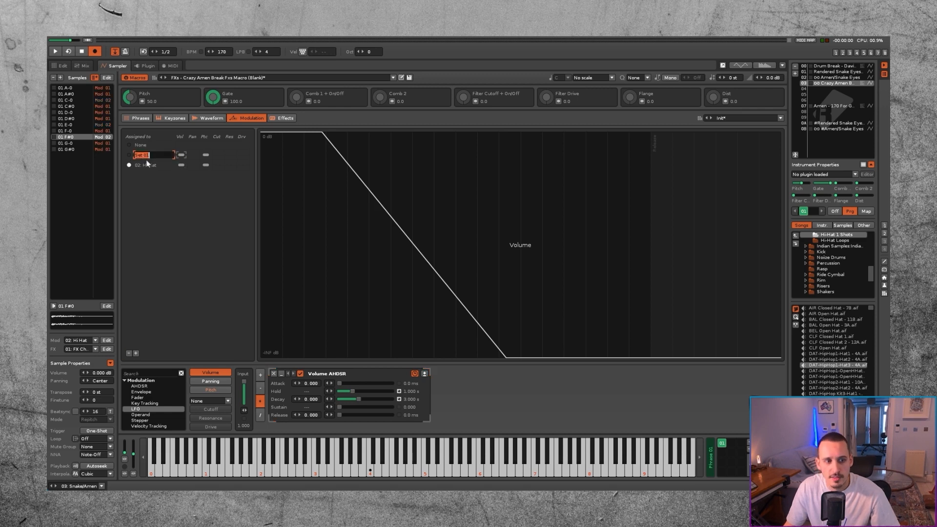
{"action": "type", "text": "Drum Break"}
{"action": "key", "text": "Return"}
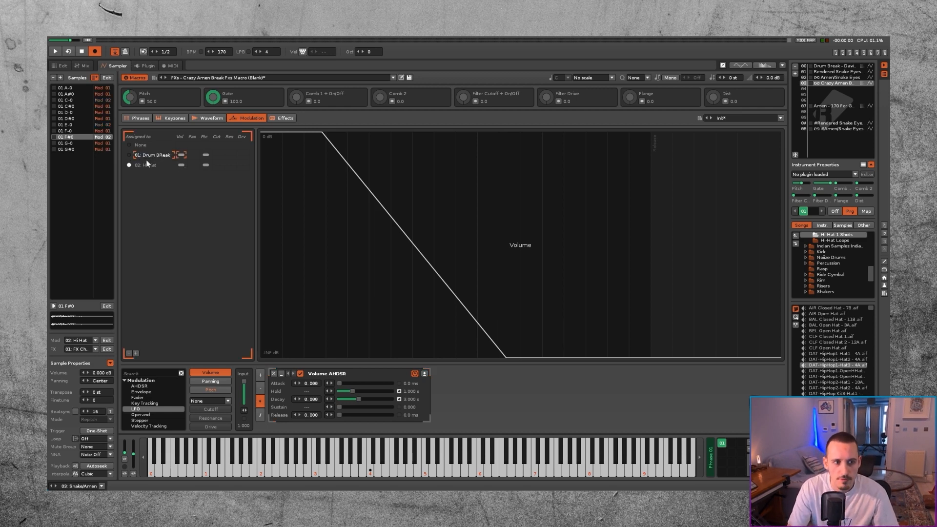
{"action": "mouse_move", "coordinate": [208, 98]}
{"action": "left_mouse_down"}
{"action": "mouse_move", "coordinate": [208, 147]}
{"action": "mouse_move", "coordinate": [212, 95]}
{"action": "left_mouse_up"}
{"action": "left_click", "coordinate": [152, 165]}
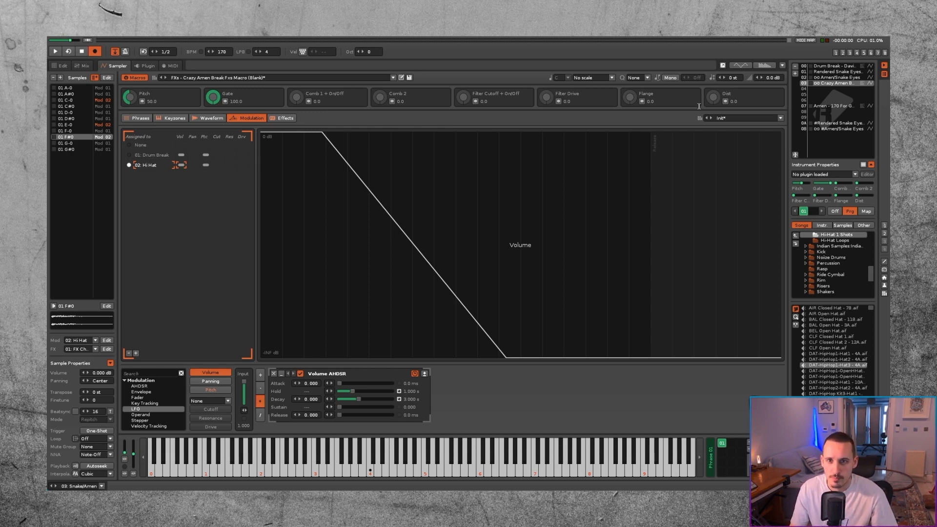
Step: Set the instrument number of the first C-0 note in the Snake/Amen track's pattern 1 to 03
{"action": "key", "text": "F2"}
{"action": "scroll", "coordinate": [136, 249], "scroll_direction": "down", "scroll_amount": 2}
{"action": "scroll", "coordinate": [136, 236], "scroll_direction": "up", "scroll_amount": 1}
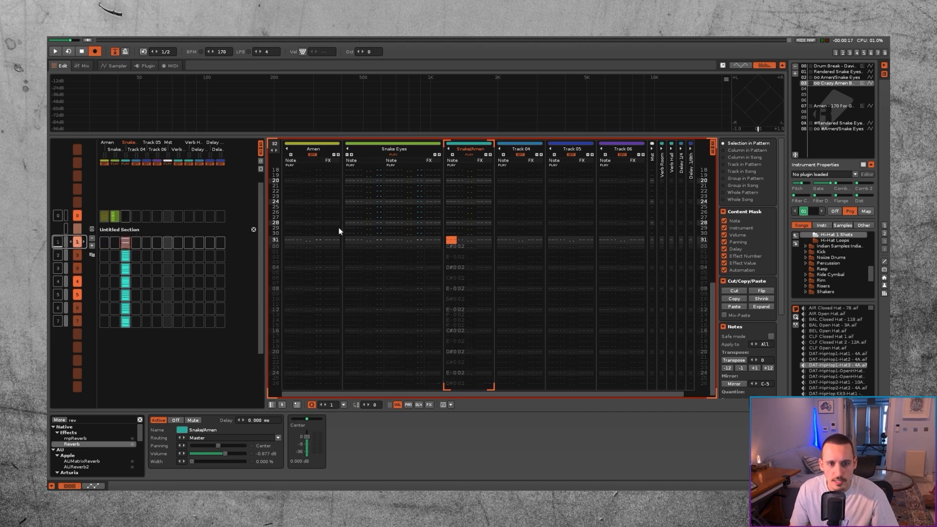
{"action": "left_click_drag", "start_coordinate": [460, 207], "coordinate": [470, 207]}
{"action": "key", "text": "F9"}
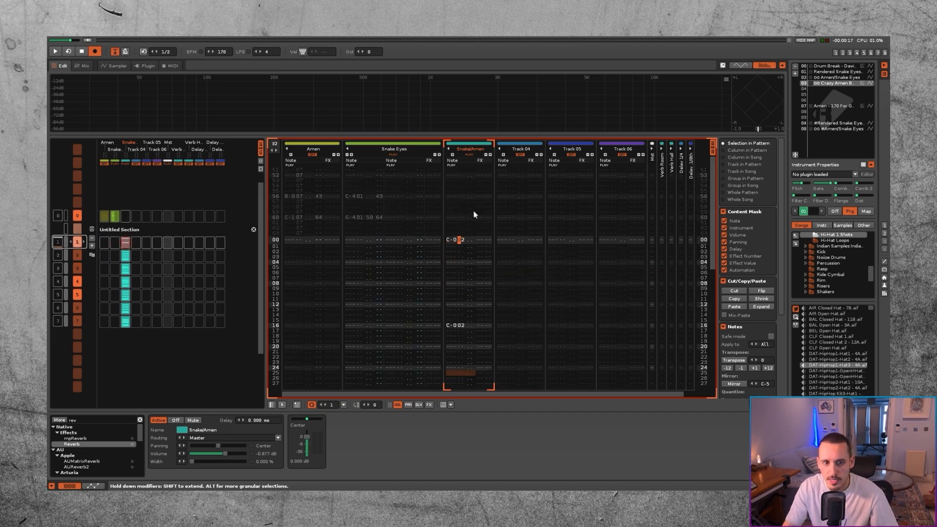
{"action": "left_click", "coordinate": [465, 240]}
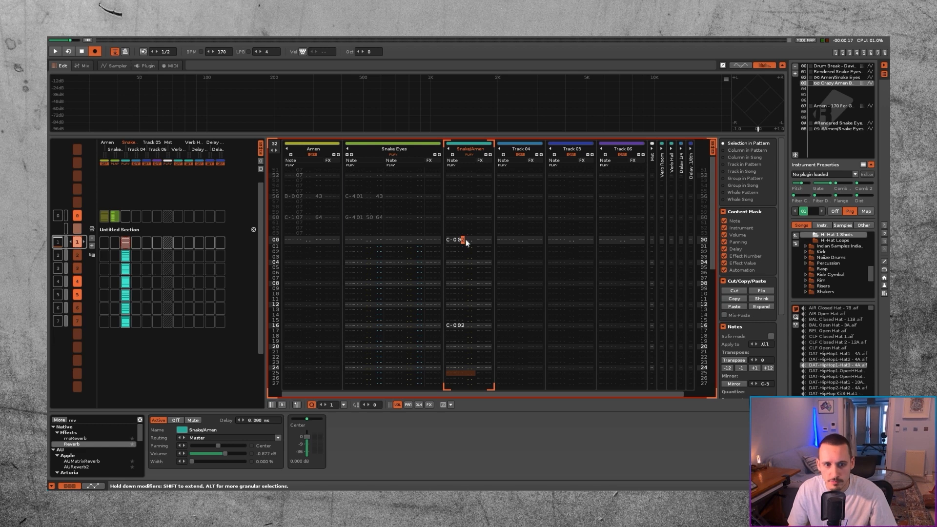
{"action": "key", "text": "Left"}
{"action": "key", "text": "Right"}
{"action": "key", "text": "shift+Left"}
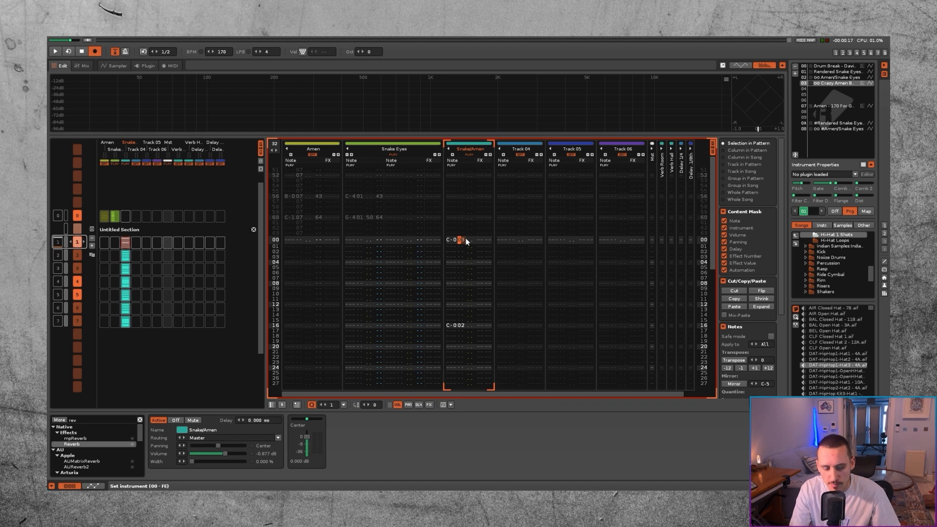
Step: Apply instrument 03 to the Snake/Amen track in patterns 1 through 7 and play the result back
{"action": "key", "text": "super+i"}
{"action": "key", "text": "super+Down"}
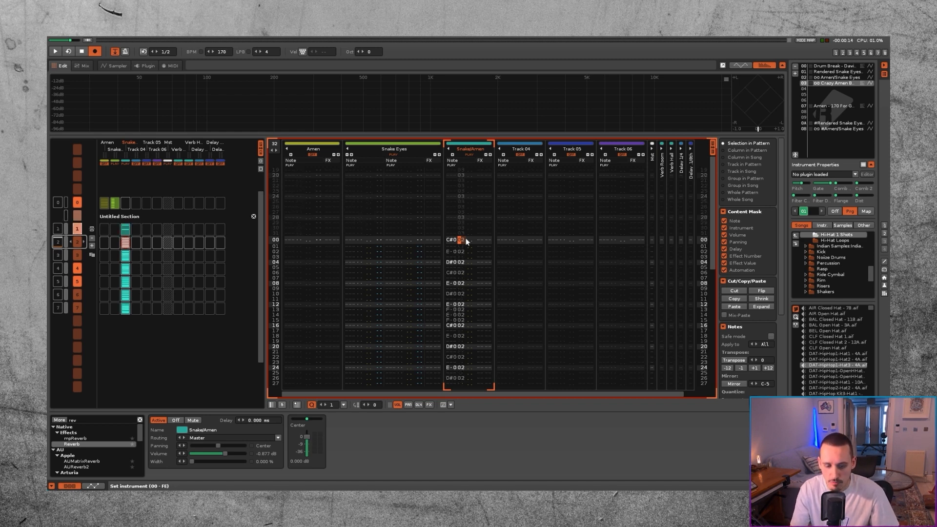
{"action": "key", "text": "super+Down"}
{"action": "key", "text": "super+Down"}
{"action": "key", "text": "super+Down"}
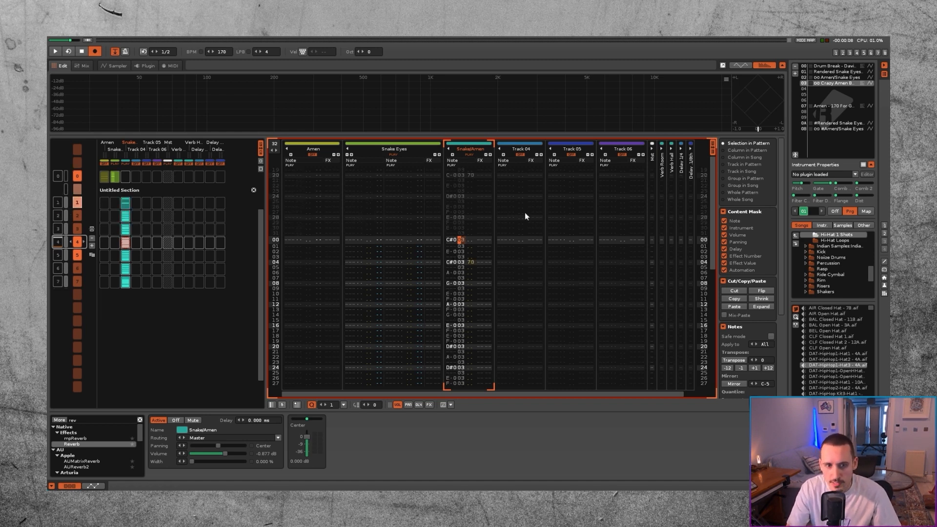
{"action": "key", "text": "super+i"}
{"action": "key", "text": "super+Down"}
{"action": "key", "text": "super+i"}
{"action": "key", "text": "super+Down"}
{"action": "key", "text": "super+i"}
{"action": "key", "text": "space"}
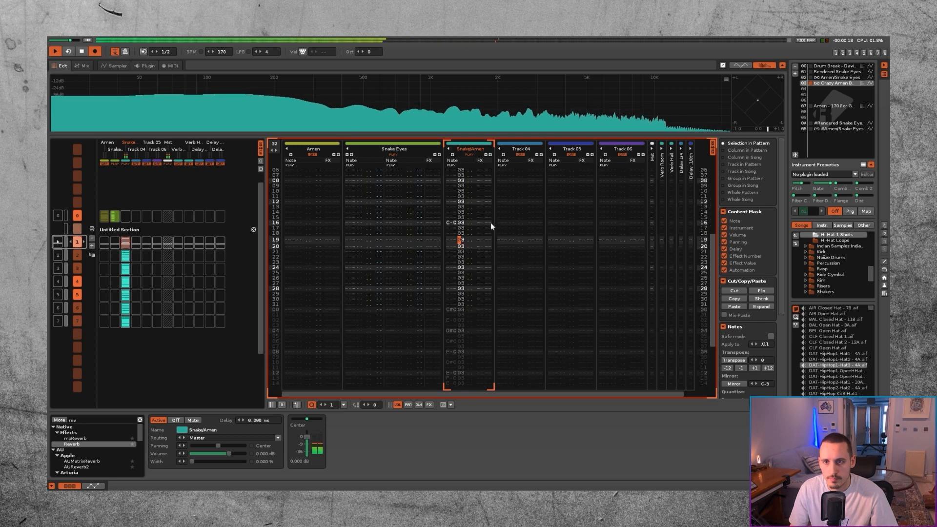
{"action": "key", "text": "space"}
Step: Select all samples of the Crazy Amen Break instrument and set the instrument volume to 6 dB
{"action": "left_click", "coordinate": [114, 66]}
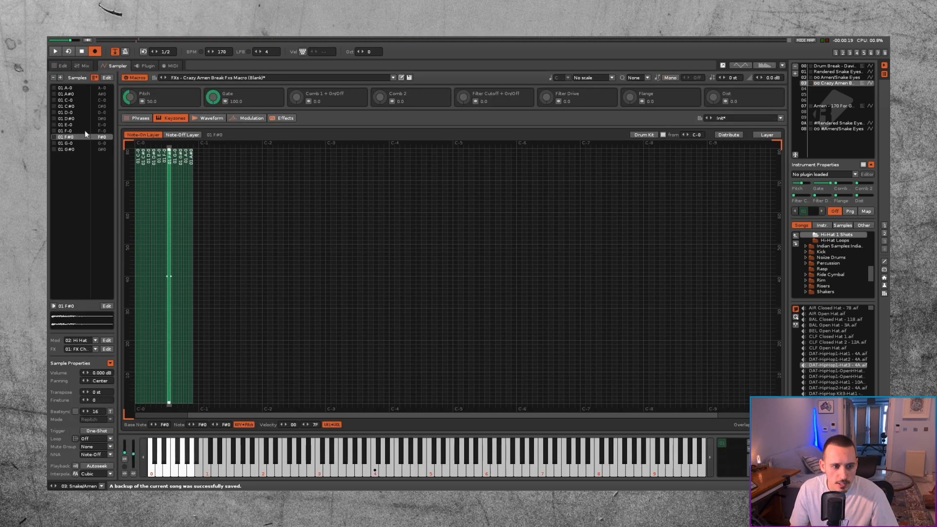
{"action": "left_click", "coordinate": [72, 89]}
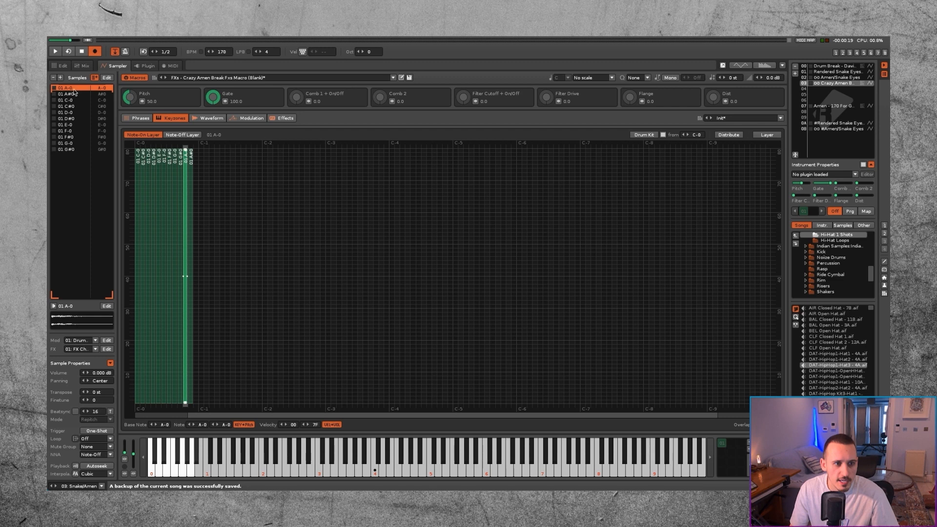
{"action": "left_click", "coordinate": [71, 149], "text": "shift"}
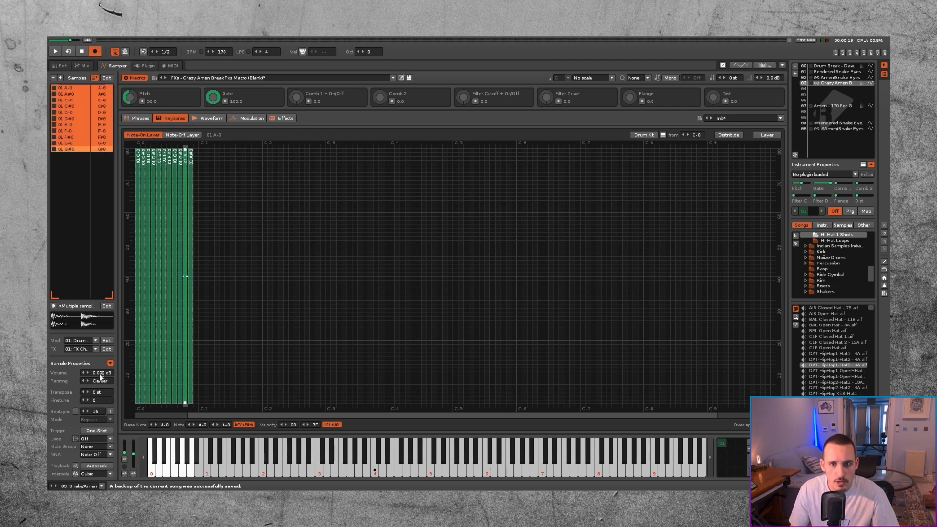
{"action": "left_click", "coordinate": [774, 78]}
{"action": "type", "text": "6"}
{"action": "key", "text": "Return"}
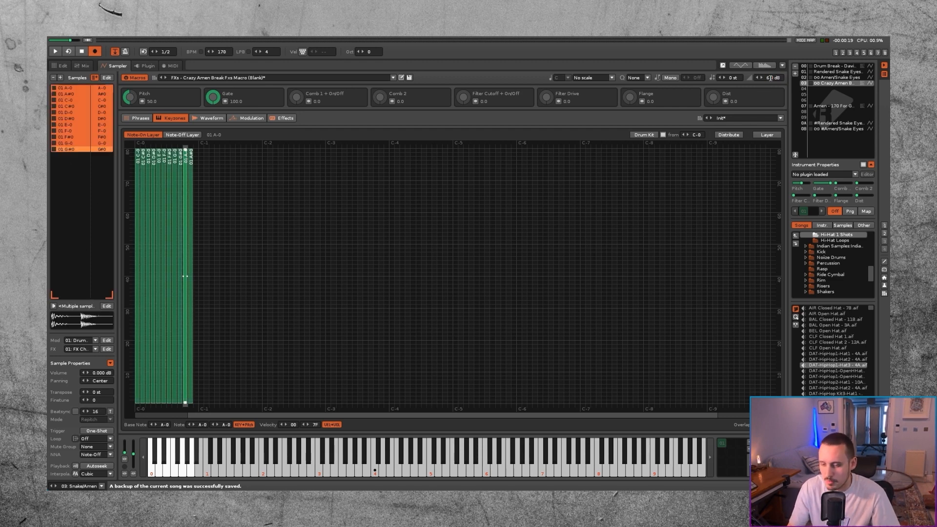
Step: Play the Snake/Amen patterns while sweeping the Crazy Amen Break instrument's Pitch macro, and return the macro to its default
{"action": "key", "text": "space"}
{"action": "left_click", "coordinate": [57, 67]}
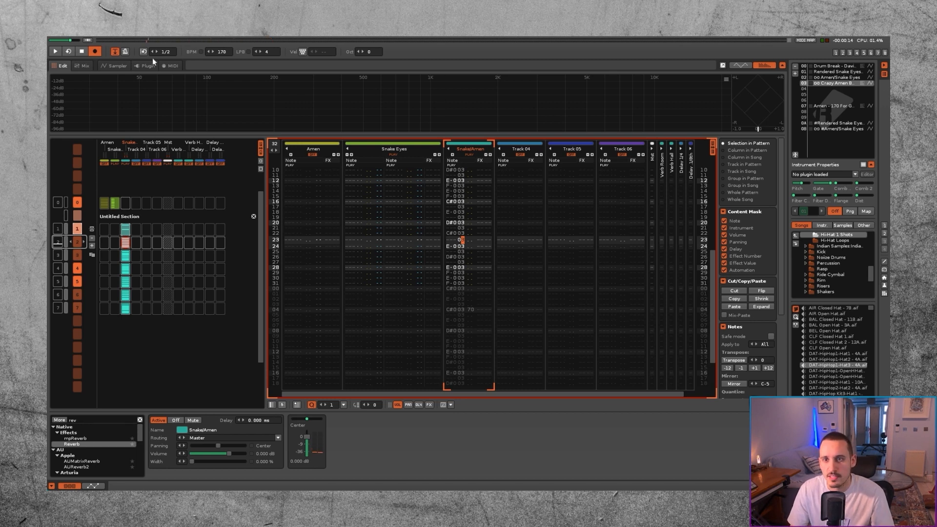
{"action": "left_click", "coordinate": [116, 66]}
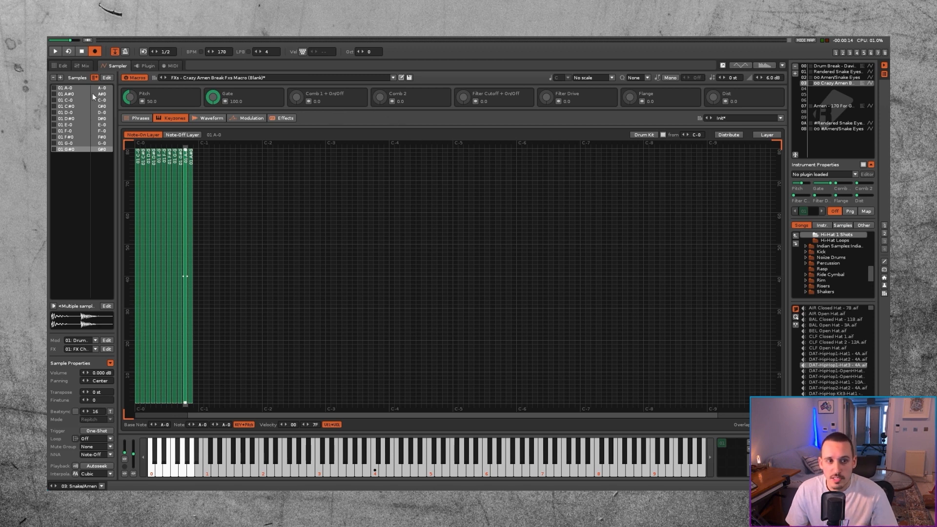
{"action": "key", "text": "space"}
{"action": "mouse_move", "coordinate": [131, 98]}
{"action": "left_mouse_down"}
{"action": "mouse_move", "coordinate": [131, 122]}
{"action": "mouse_move", "coordinate": [132, 97]}
{"action": "left_mouse_up"}
{"action": "key", "text": "space"}
{"action": "double_click", "coordinate": [131, 97]}
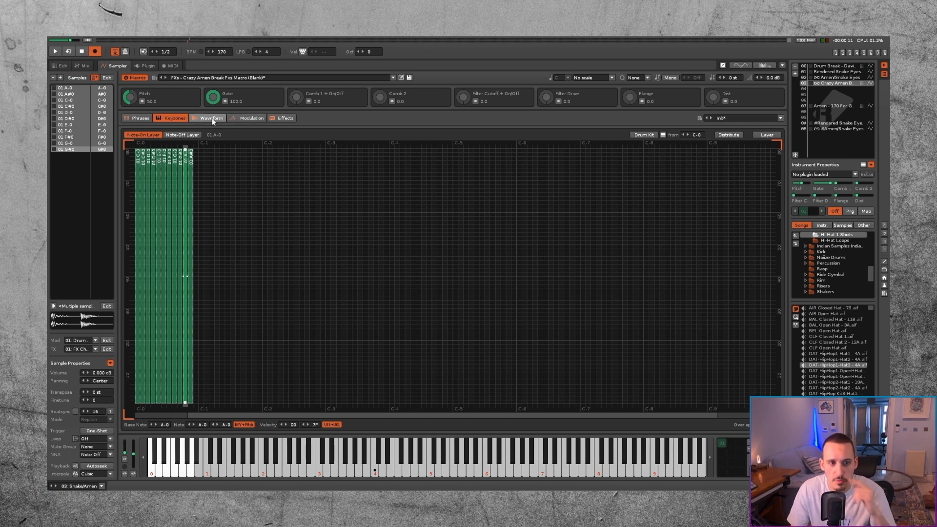
Step: In the Hi Hat set's pitch modulation, set the pitch range to 12 st and lower the LFO amplitude to 0.028
{"action": "left_click", "coordinate": [286, 118]}
{"action": "left_click", "coordinate": [247, 118]}
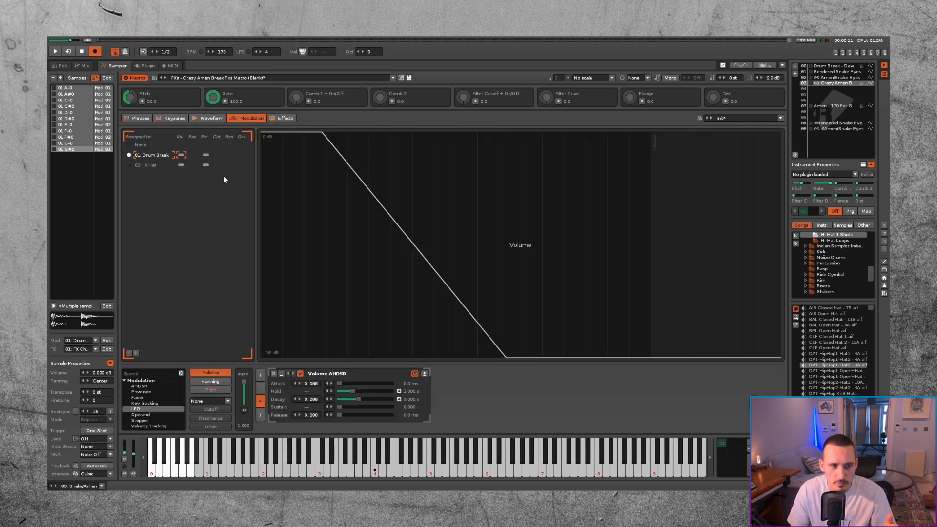
{"action": "left_click", "coordinate": [205, 154]}
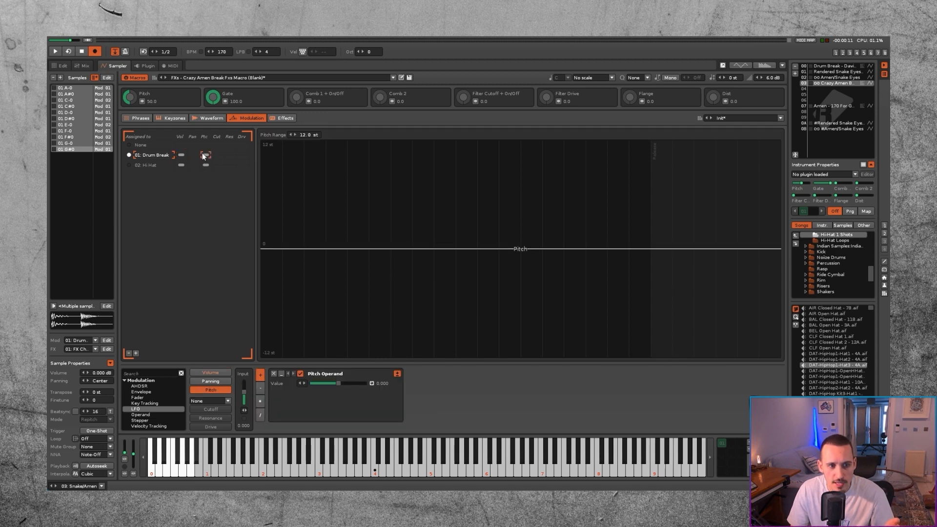
{"action": "left_click", "coordinate": [198, 165]}
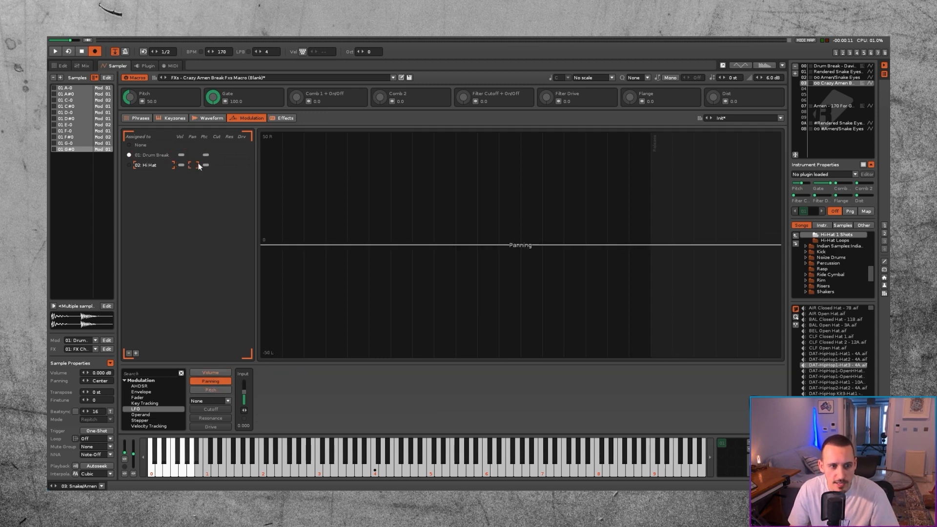
{"action": "left_click", "coordinate": [206, 155]}
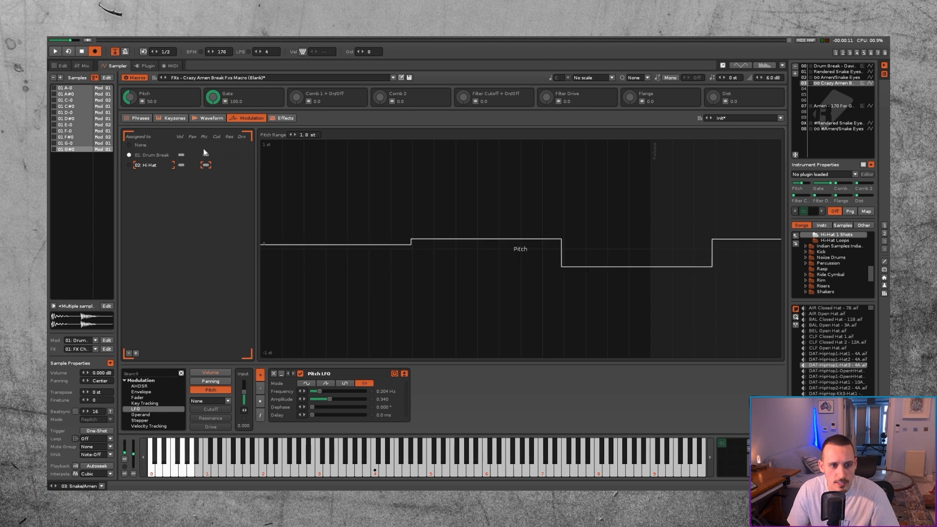
{"action": "left_click", "coordinate": [204, 165]}
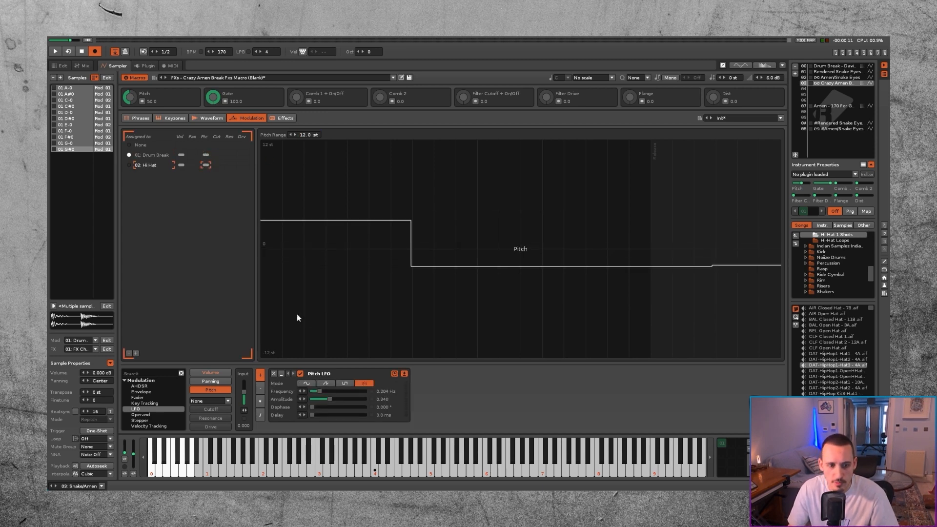
{"action": "left_click_drag", "start_coordinate": [331, 400], "coordinate": [312, 399]}
Step: Add an Operand to the Hi Hat set's pitch modulation, map its value to the Pitch macro and test it during playback
{"action": "left_click_drag", "start_coordinate": [140, 415], "coordinate": [448, 377]}
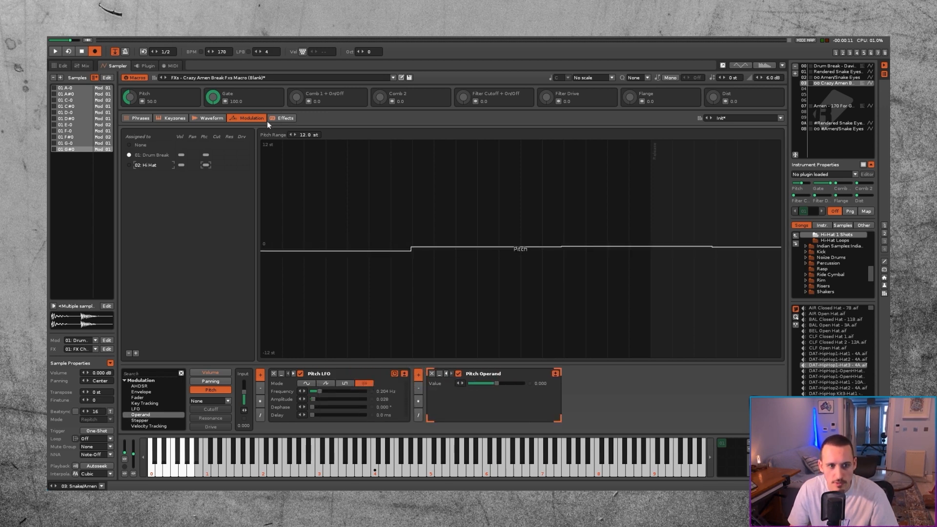
{"action": "left_click", "coordinate": [142, 101]}
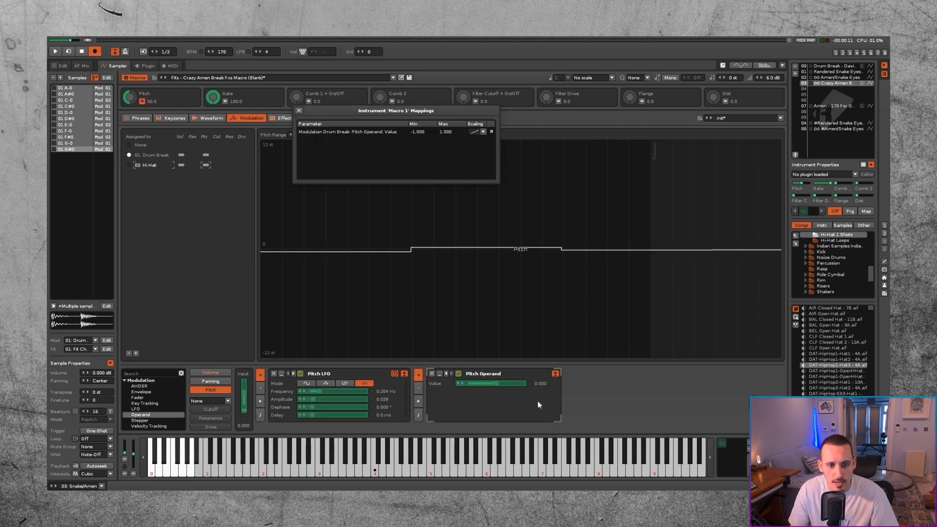
{"action": "left_click", "coordinate": [497, 383]}
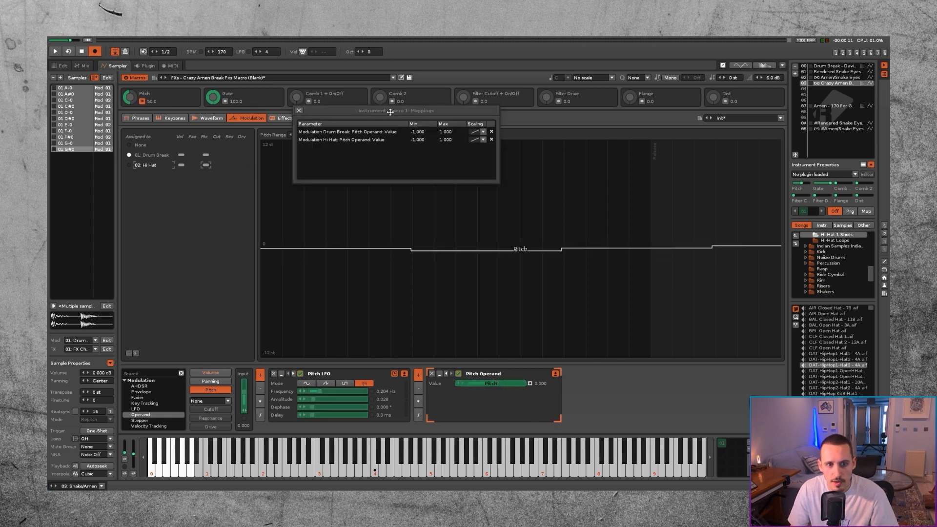
{"action": "left_click", "coordinate": [299, 111]}
{"action": "key", "text": "space"}
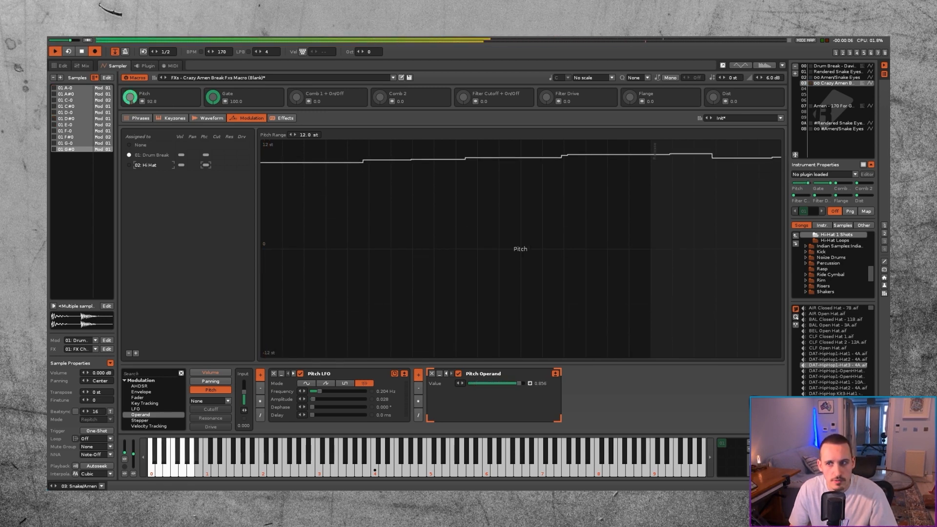
{"action": "key", "text": "space"}
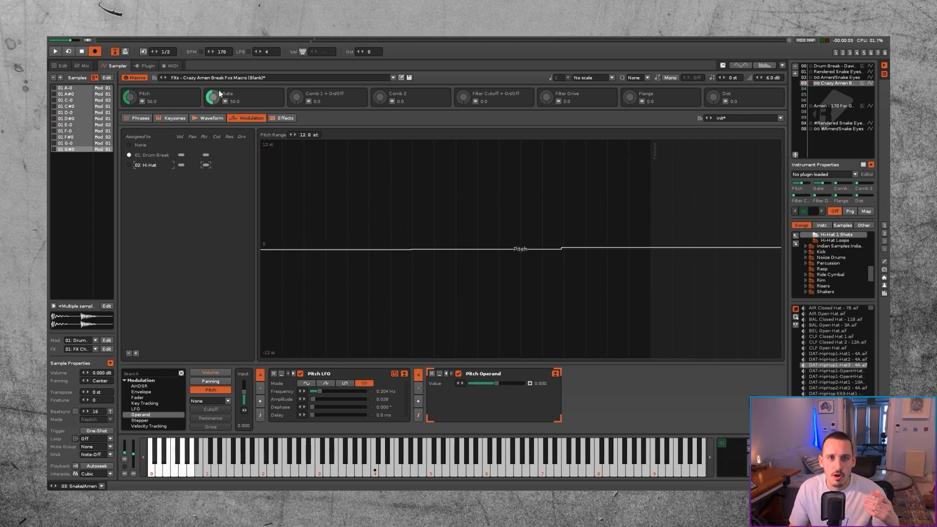
Step: Switch to the sample browser and audition the Snake Eyes Slice FXs files in the Favorites Bin
{"action": "left_click", "coordinate": [52, 67]}
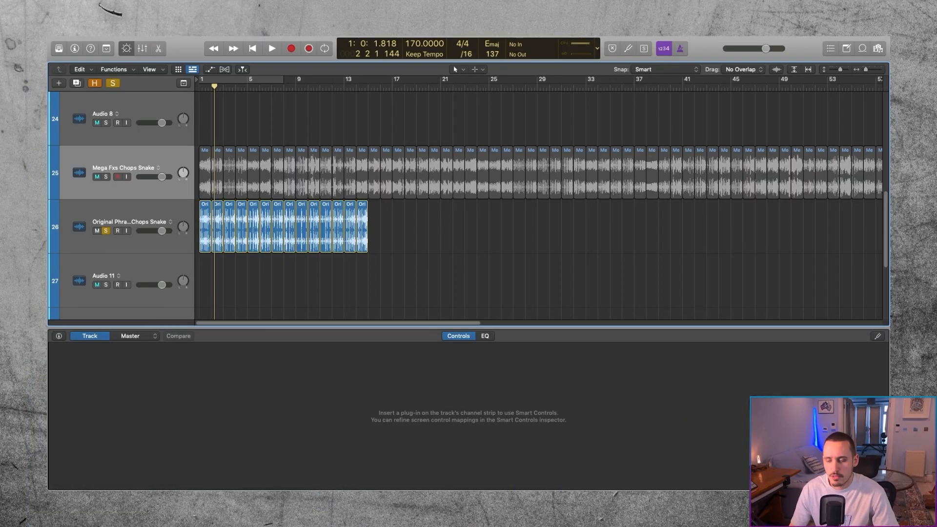
{"action": "key", "text": "super+Tab"}
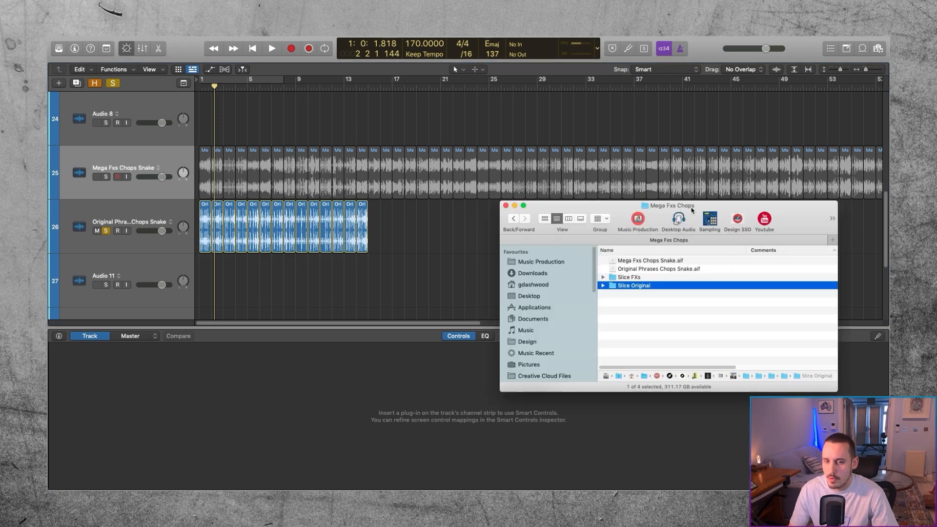
{"action": "key", "text": "super+Tab"}
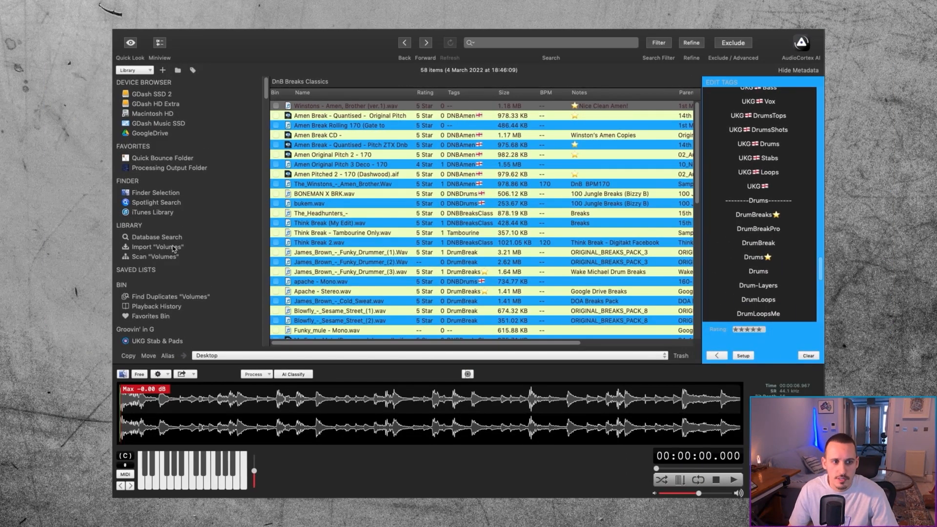
{"action": "left_click", "coordinate": [155, 316]}
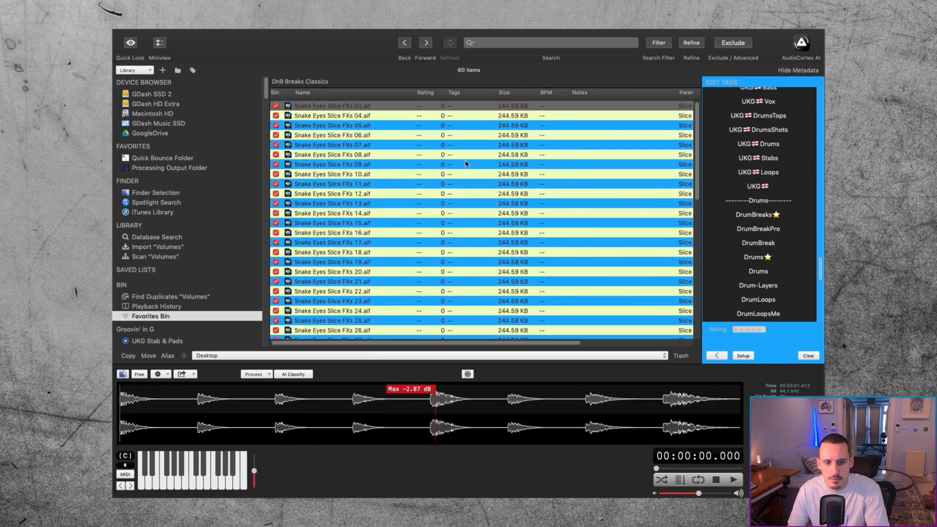
{"action": "key", "text": "Down"}
{"action": "key", "text": "Down"}
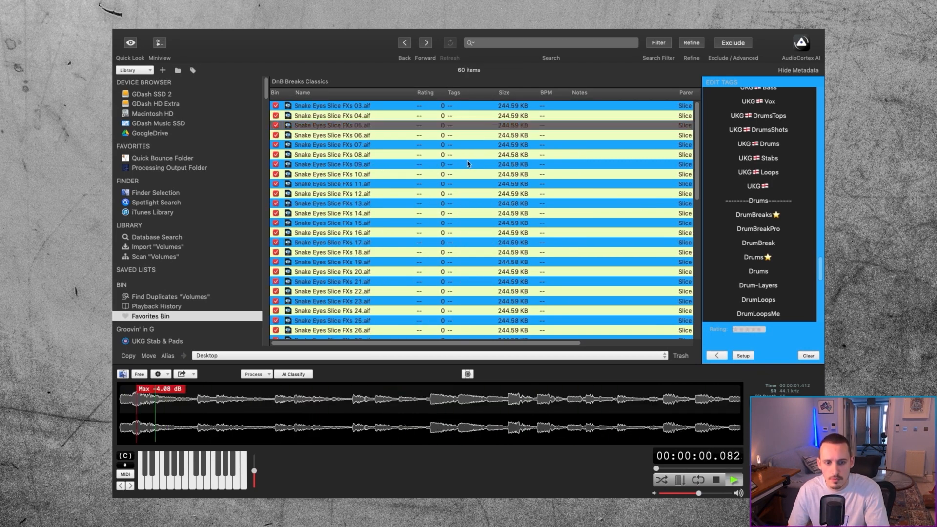
{"action": "key", "text": "Down"}
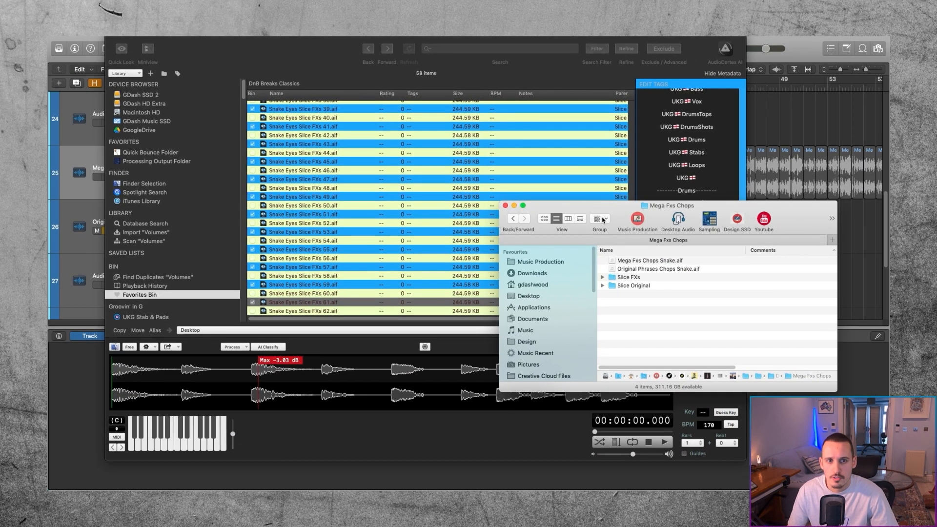
Step: Add all 14 Snake Eyes Slice Original files from the Slice Original folder to the Favorites Bin
{"action": "double_click", "coordinate": [634, 285]}
{"action": "key", "text": "Down"}
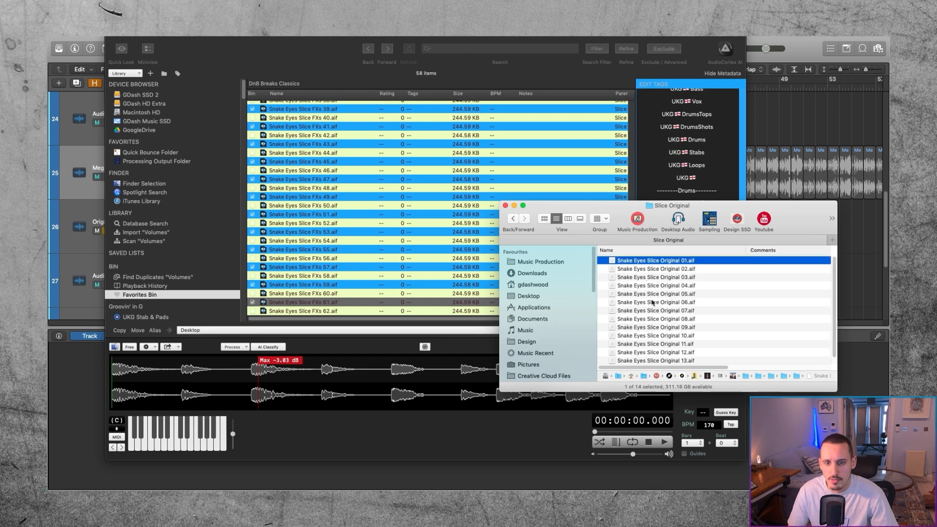
{"action": "left_click", "coordinate": [668, 364], "text": "shift"}
{"action": "scroll", "coordinate": [388, 159], "scroll_direction": "up", "scroll_amount": 10}
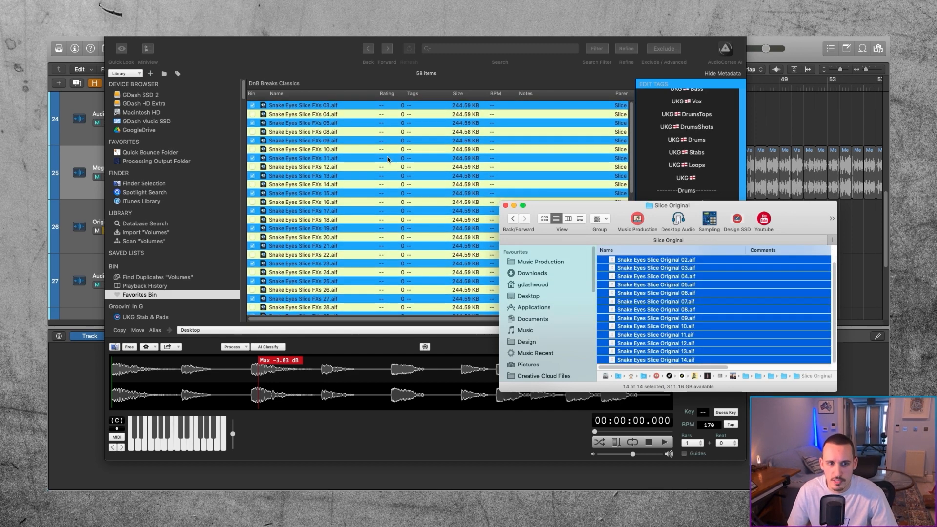
{"action": "left_click_drag", "start_coordinate": [638, 260], "coordinate": [299, 105]}
{"action": "left_click", "coordinate": [424, 88]}
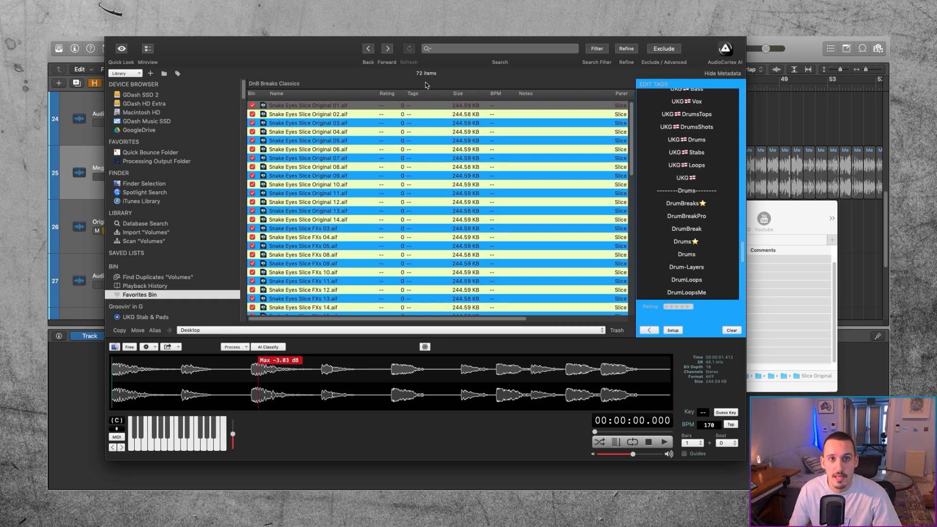
Step: Switch to Renoise, select the empty instrument slot 05 and start a section named TimeStretch FXs at pattern 8
{"action": "double_click", "coordinate": [317, 37]}
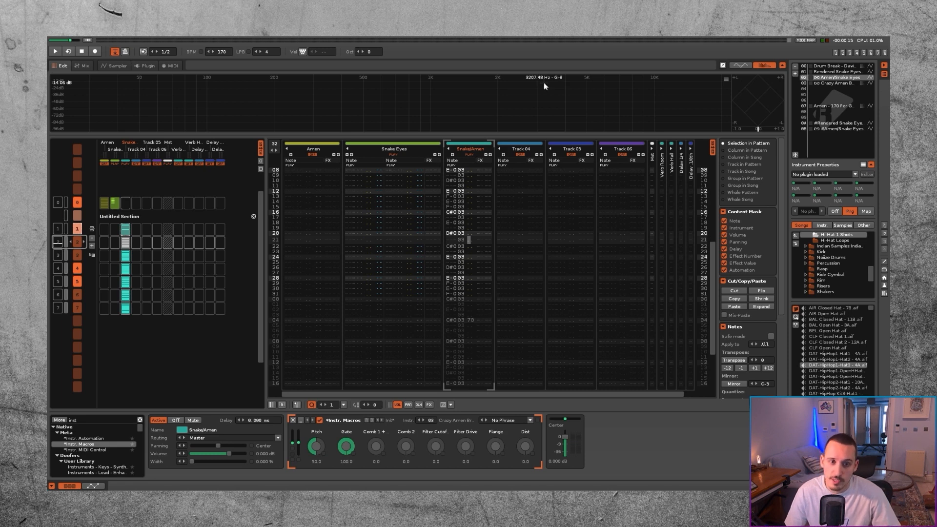
{"action": "left_click", "coordinate": [826, 95]}
{"action": "scroll", "coordinate": [144, 268], "scroll_direction": "down", "scroll_amount": 1}
{"action": "scroll", "coordinate": [144, 268], "scroll_direction": "down", "scroll_amount": 8}
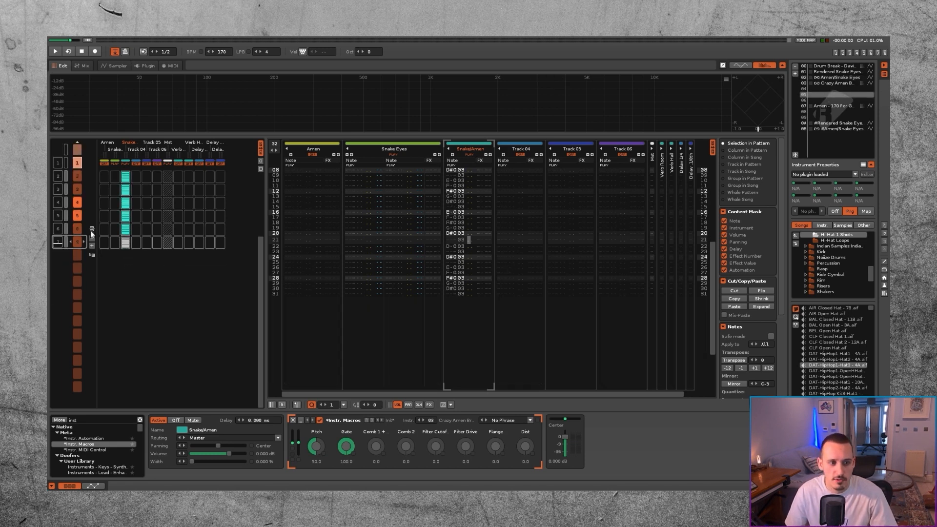
{"action": "scroll", "coordinate": [114, 266], "scroll_direction": "up", "scroll_amount": 3}
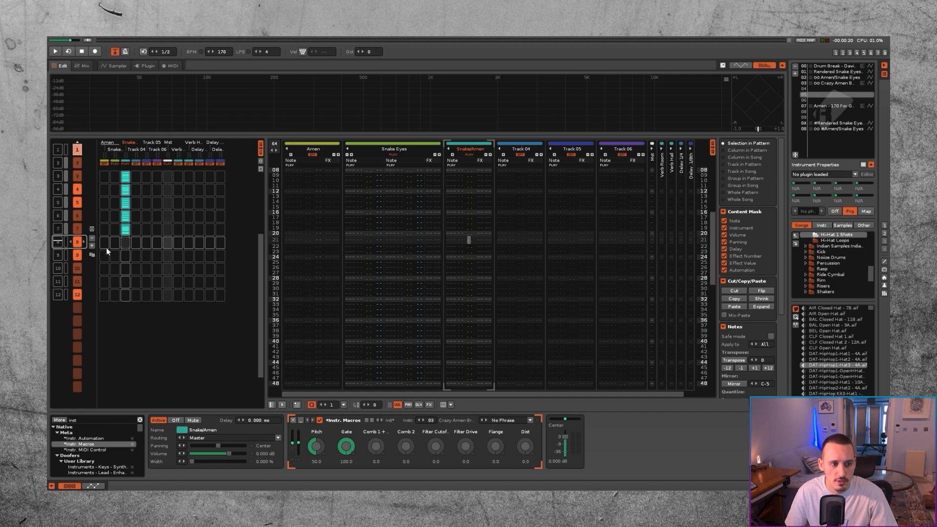
{"action": "left_click", "coordinate": [92, 228]}
{"action": "left_click", "coordinate": [123, 282]}
{"action": "double_click", "coordinate": [115, 229]}
{"action": "type", "text": "I"}
{"action": "type", "text": "imeStretch FXs"}
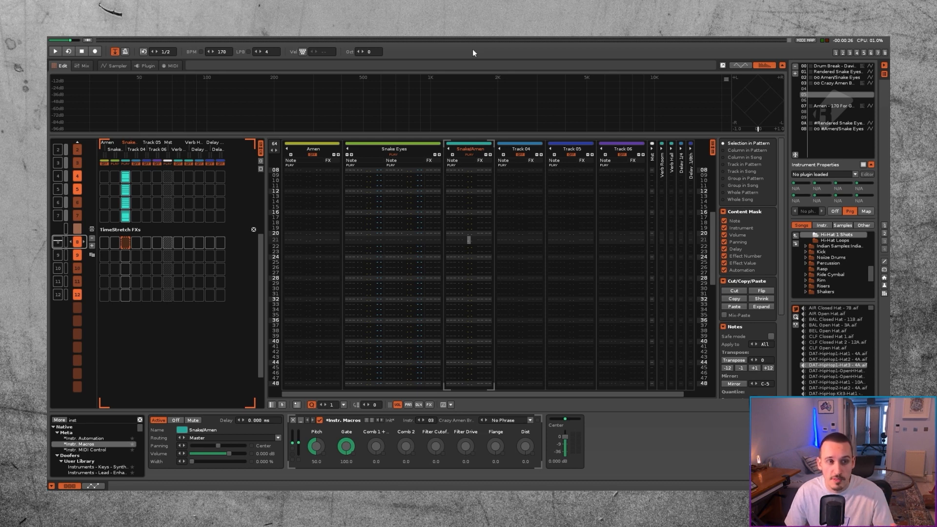
Step: Load the user library's FXs preset Time Stretch FXs 2 into slot 05 and replace its sample with the Snake Eyes slices
{"action": "left_click", "coordinate": [114, 66]}
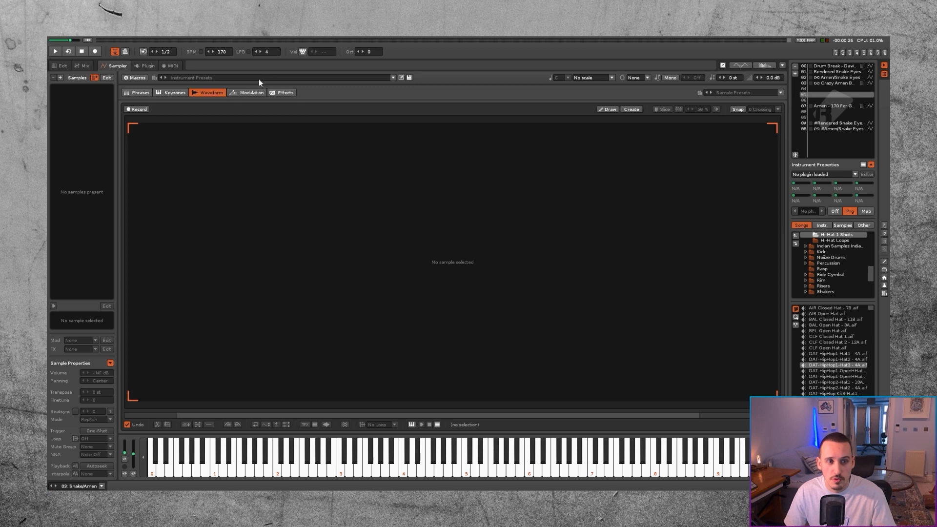
{"action": "left_click", "coordinate": [258, 78]}
{"action": "left_click", "coordinate": [188, 150]}
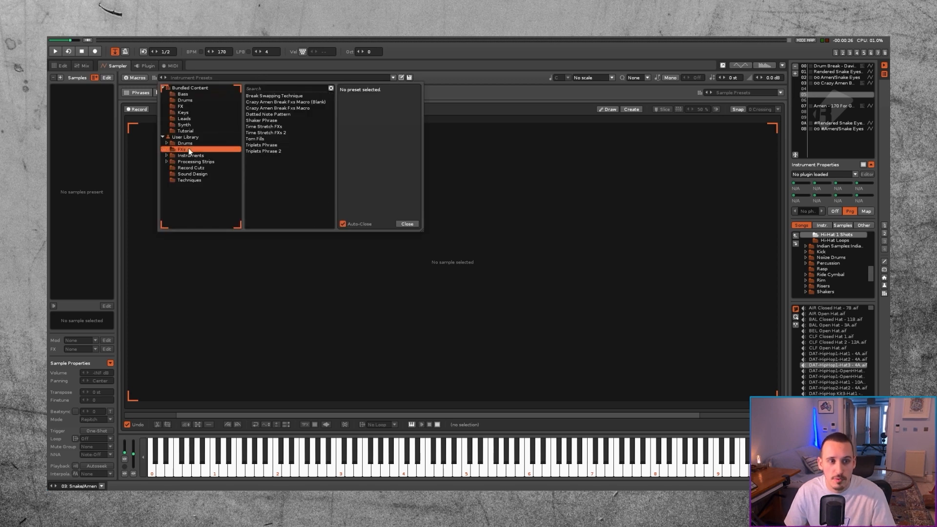
{"action": "double_click", "coordinate": [274, 133]}
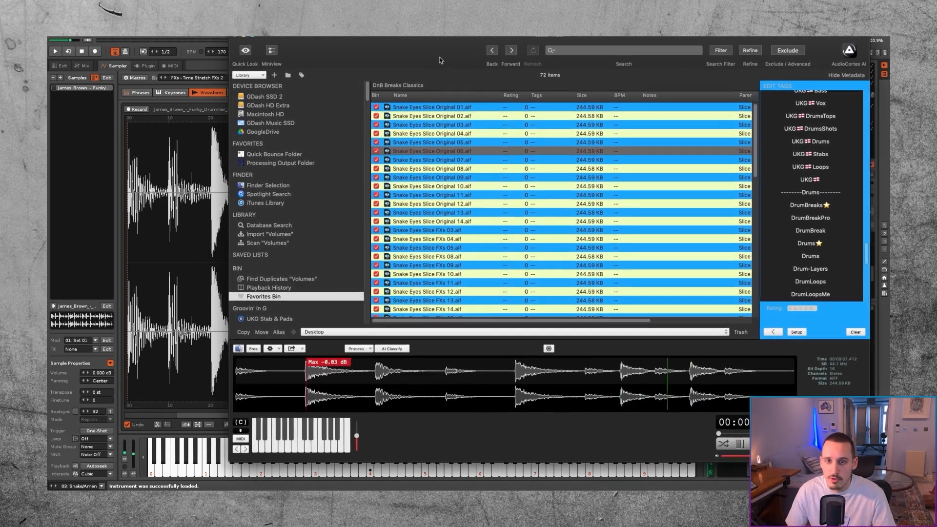
{"action": "left_click_drag", "start_coordinate": [149, 114], "coordinate": [81, 104]}
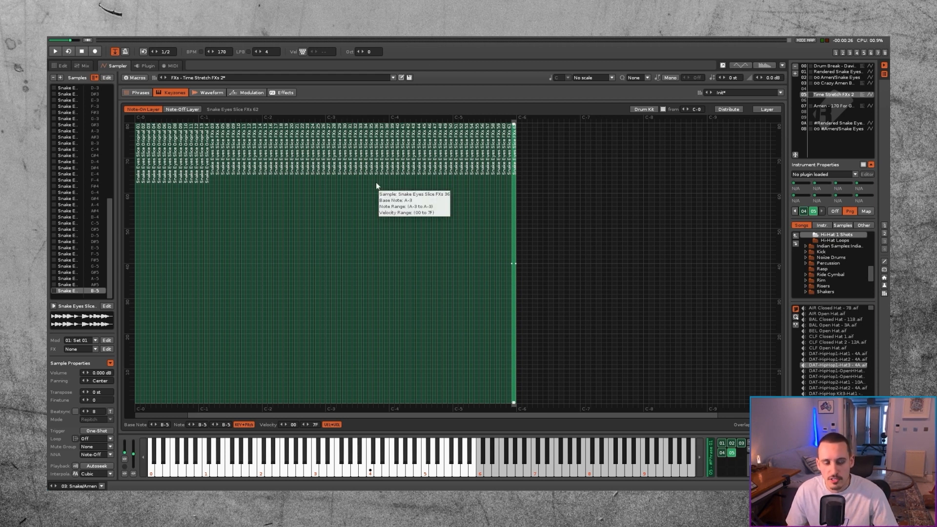
Step: Show the instrument's phrases, start a recording in the audio editor and switch back to Renoise to play a phrase
{"action": "left_click", "coordinate": [137, 93]}
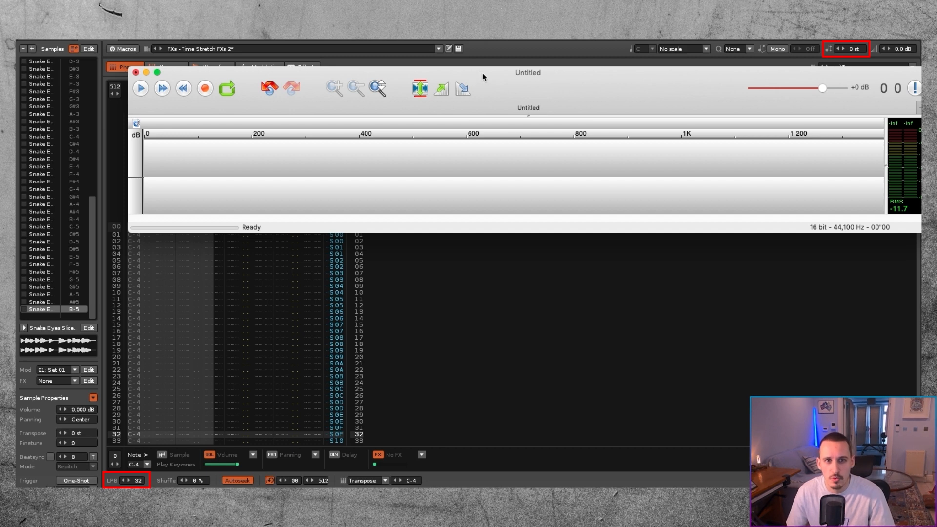
{"action": "left_click_drag", "start_coordinate": [546, 79], "coordinate": [562, 17]}
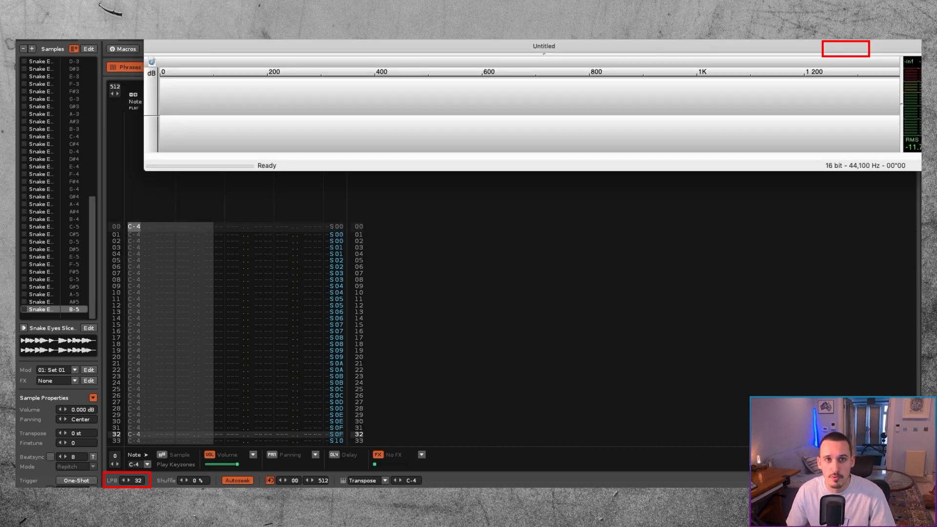
{"action": "key", "text": "super+r"}
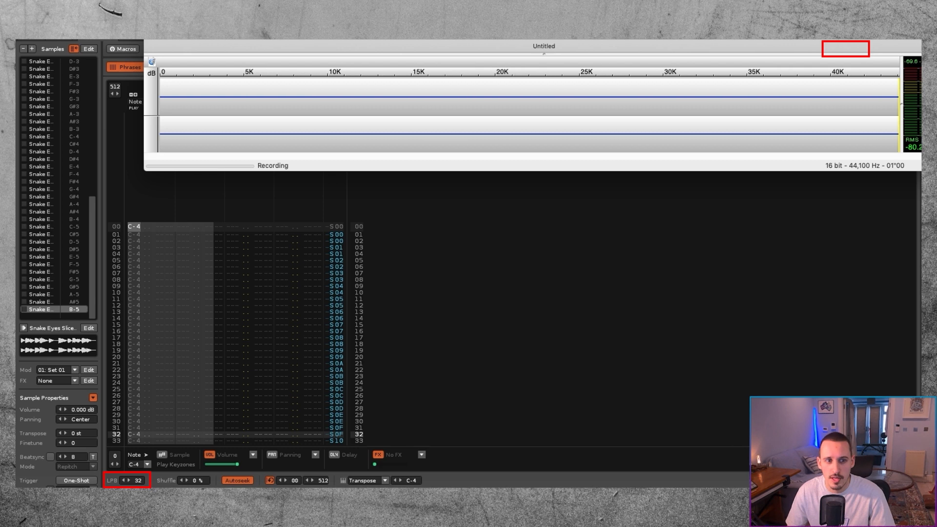
{"action": "key", "text": "super+Tab"}
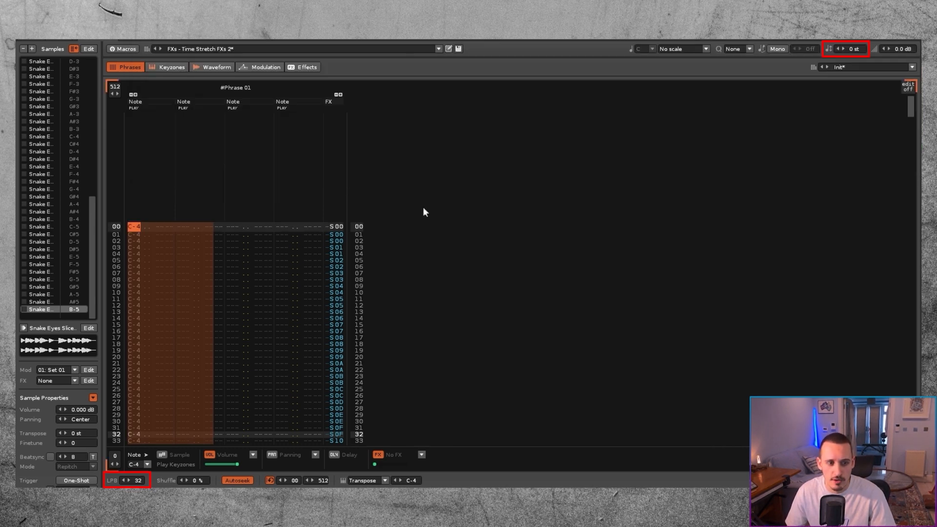
{"action": "key", "text": "z"}
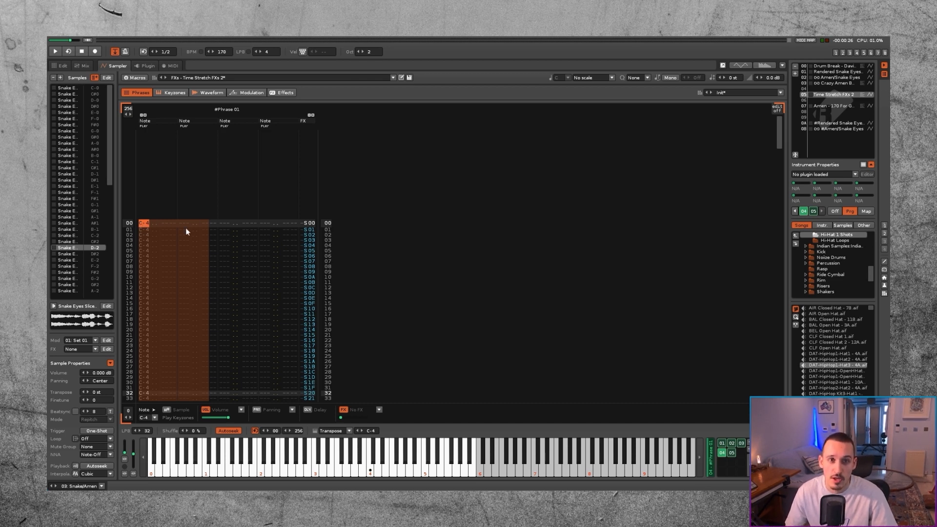
Step: Compare phrases 03 and 05 of the Time Stretch FXs 2 instrument and select phrase 04
{"action": "left_click", "coordinate": [741, 444]}
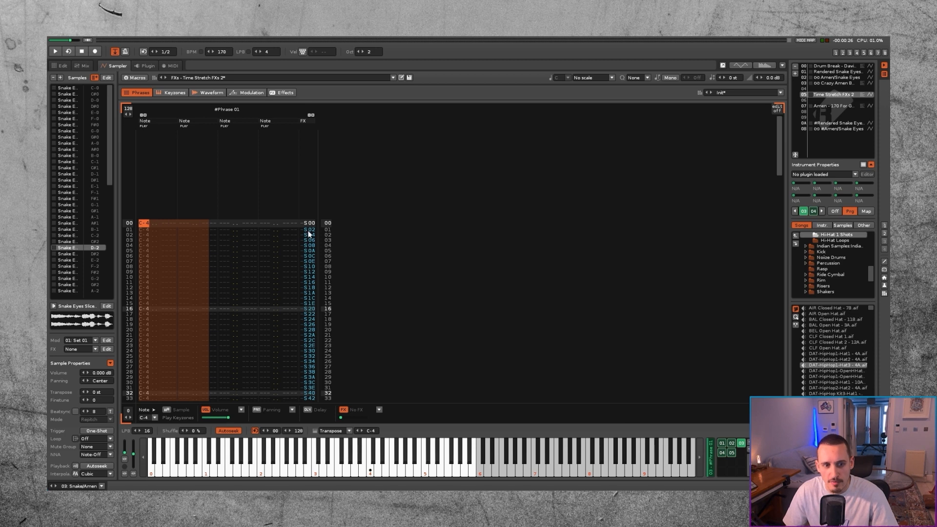
{"action": "left_click", "coordinate": [731, 453]}
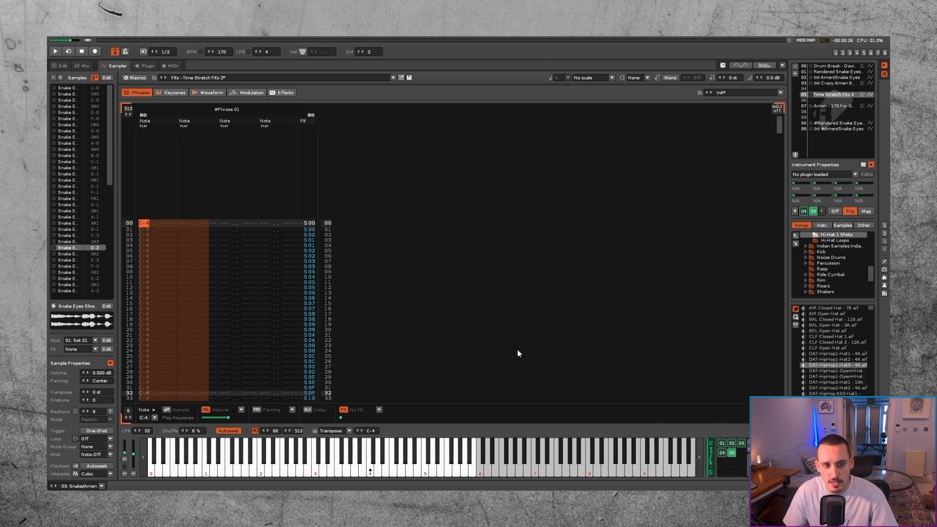
{"action": "left_click", "coordinate": [722, 453]}
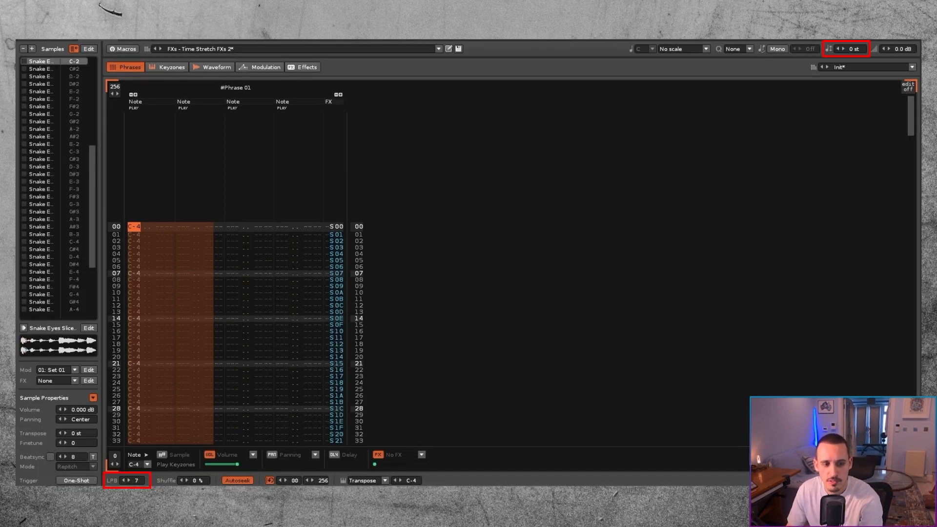
Step: Play Snake Eyes slices through the phrase and set the instrument transpose to 1 st
{"action": "key", "text": "z"}
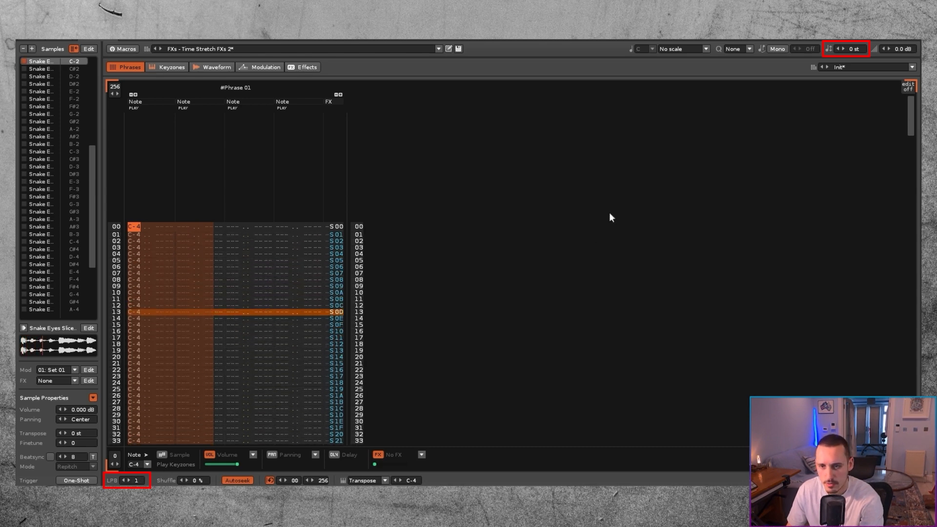
{"action": "mouse_move", "coordinate": [855, 50]}
{"action": "left_mouse_down"}
{"action": "mouse_move", "coordinate": [855, 61]}
{"action": "mouse_move", "coordinate": [855, 26]}
{"action": "mouse_move", "coordinate": [855, 48]}
{"action": "left_mouse_up"}
{"action": "key", "text": "z"}
{"action": "key", "text": "v"}
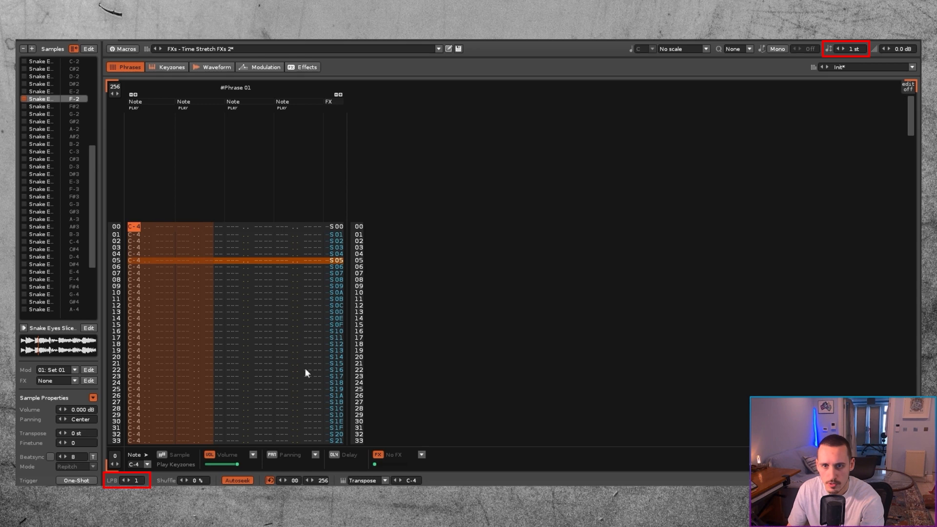
Step: Set the phrase LPB to 4 and the instrument transpose to -9 st while playing slices
{"action": "left_click_drag", "start_coordinate": [137, 478], "coordinate": [137, 472]}
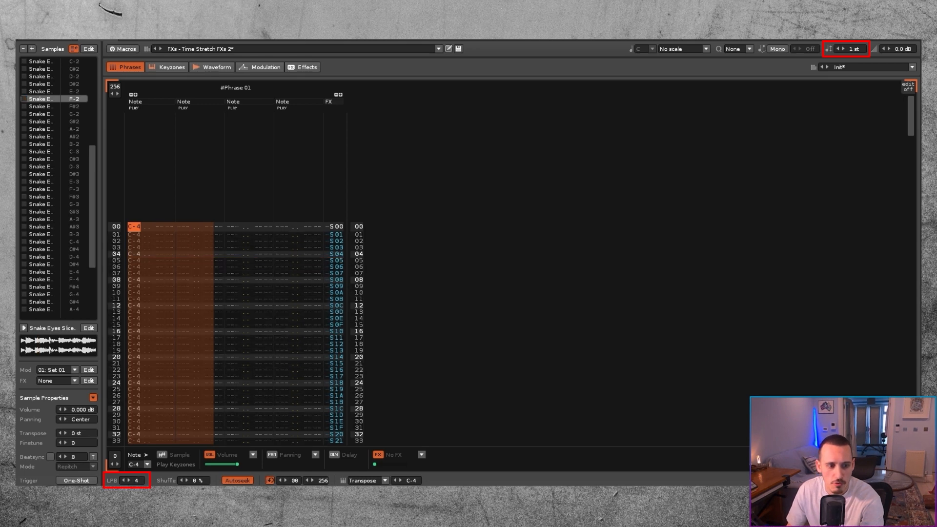
{"action": "key", "text": "v"}
{"action": "mouse_move", "coordinate": [854, 48]}
{"action": "left_mouse_down"}
{"action": "mouse_move", "coordinate": [854, 38]}
{"action": "mouse_move", "coordinate": [855, 63]}
{"action": "mouse_move", "coordinate": [858, 19]}
{"action": "mouse_move", "coordinate": [858, 39]}
{"action": "left_mouse_up"}
{"action": "key", "text": "z"}
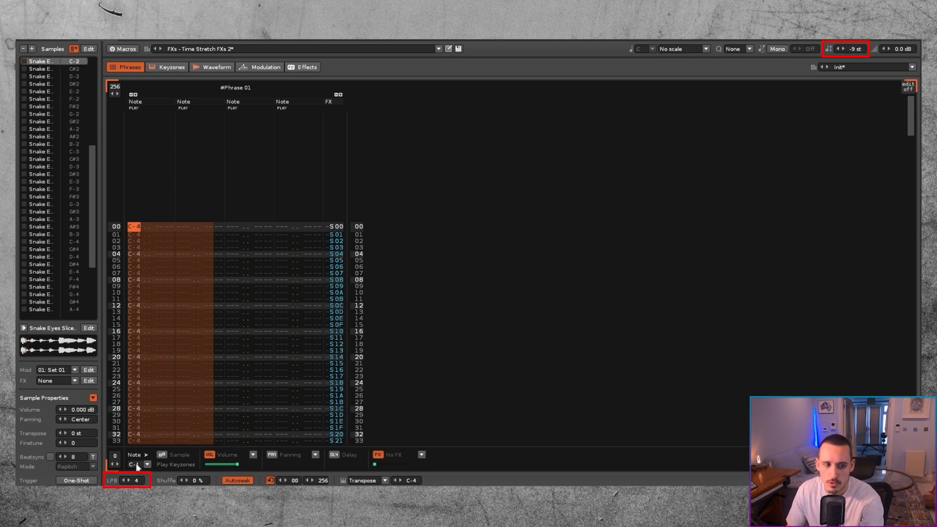
Step: Set the phrase LPB to 6 and the instrument transpose to 26 st, and play another slice
{"action": "left_click", "coordinate": [129, 481]}
{"action": "left_click", "coordinate": [129, 481]}
{"action": "left_click_drag", "start_coordinate": [852, 52], "coordinate": [851, 36]}
{"action": "key", "text": "v"}
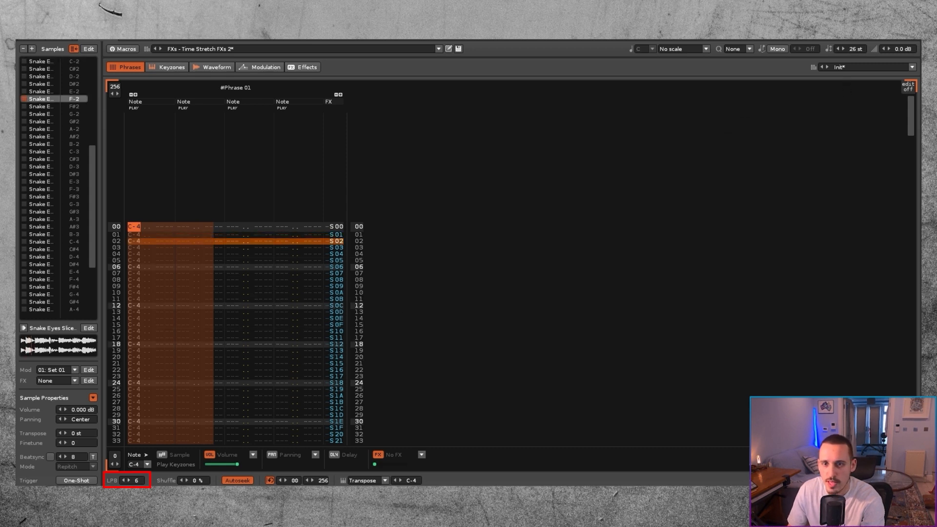
Step: Set the phrase LPB to 7 and the instrument transpose to 12 st, and play a slice repeatedly
{"action": "left_click", "coordinate": [129, 481]}
{"action": "left_click_drag", "start_coordinate": [854, 49], "coordinate": [854, 68]}
{"action": "key", "text": "b"}
Step: Play more slices while varying the speed and pitch, setting the phrase LPB to 4 and the instrument transpose to -4 st
{"action": "key", "text": "b"}
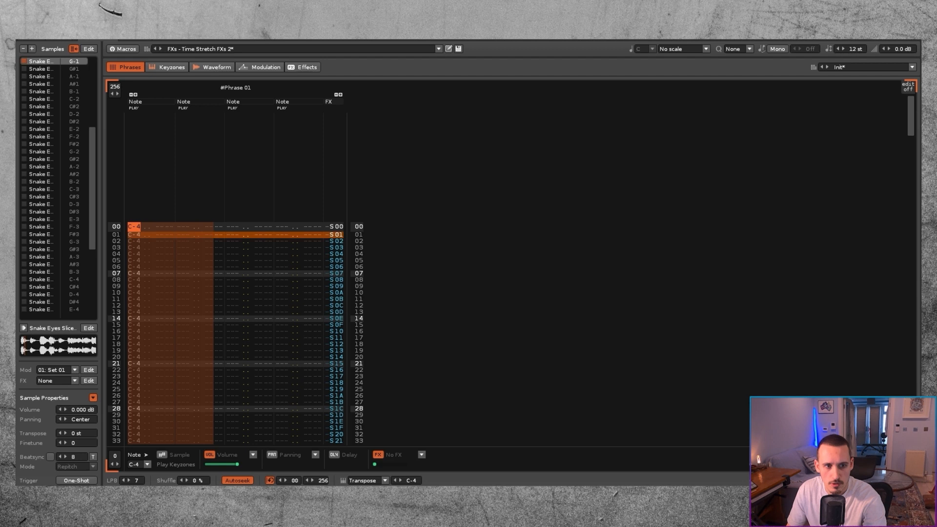
{"action": "left_click", "coordinate": [129, 481]}
{"action": "key", "text": "b"}
{"action": "left_click_drag", "start_coordinate": [857, 49], "coordinate": [858, 22]}
{"action": "key", "text": "b"}
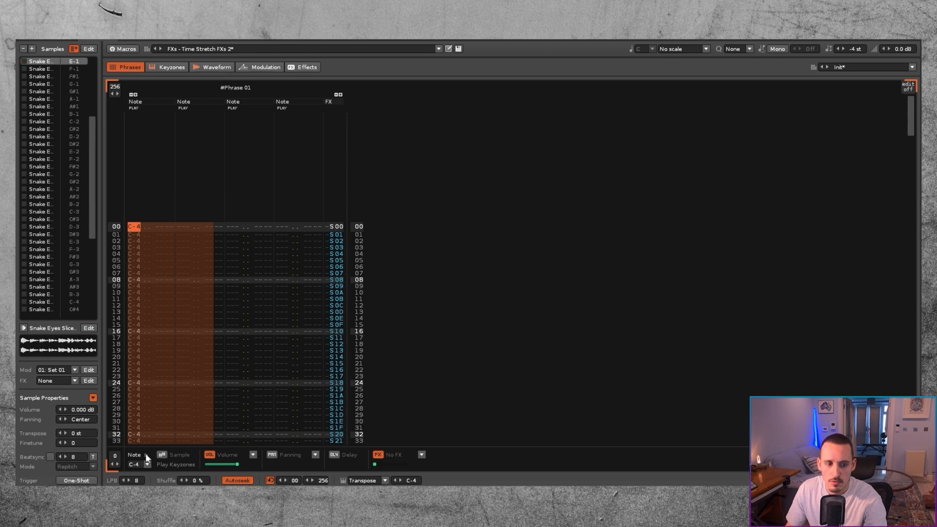
{"action": "key", "text": "c"}
{"action": "mouse_move", "coordinate": [138, 480]}
{"action": "left_mouse_down"}
{"action": "mouse_move", "coordinate": [138, 470]}
{"action": "mouse_move", "coordinate": [139, 495]}
{"action": "left_mouse_up"}
{"action": "key", "text": "g"}
{"action": "key", "text": "g"}
{"action": "key", "text": "q"}
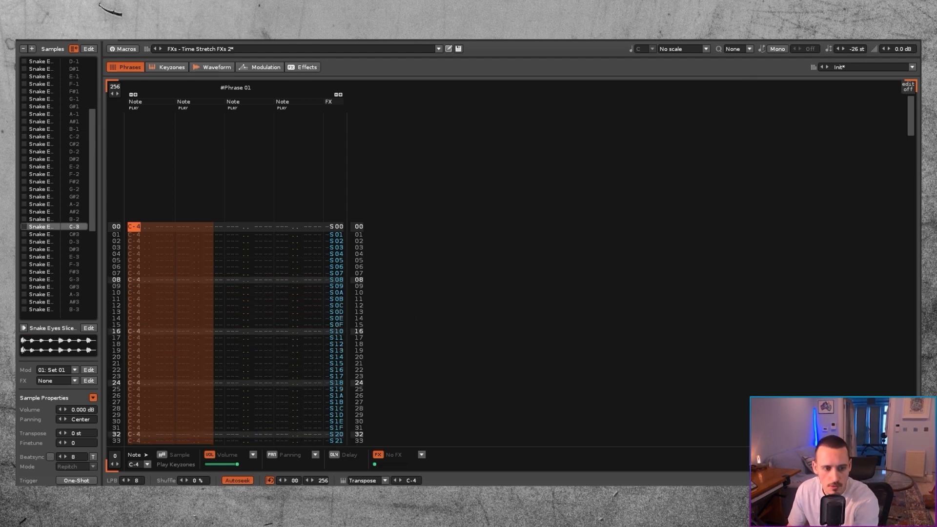
Step: Set the phrase LPB to 12 and the instrument transpose to 22 st
{"action": "left_click_drag", "start_coordinate": [138, 480], "coordinate": [137, 472]}
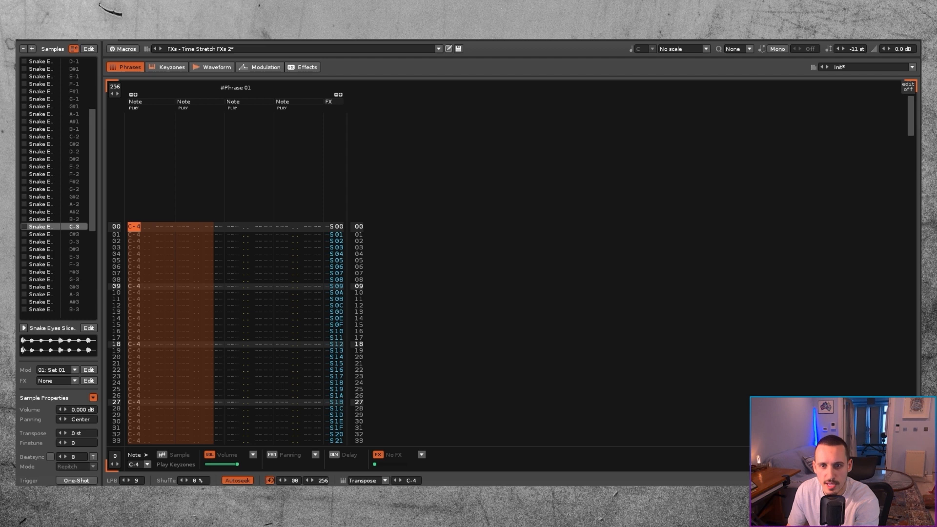
{"action": "mouse_move", "coordinate": [855, 48]}
{"action": "left_mouse_down"}
{"action": "mouse_move", "coordinate": [855, 22]}
{"action": "mouse_move", "coordinate": [855, 56]}
{"action": "left_mouse_up"}
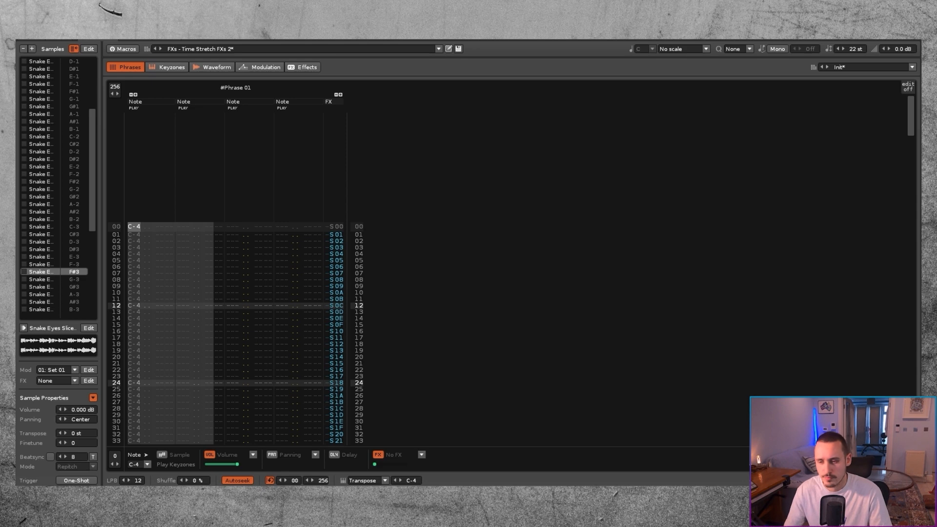
Step: Show the waveform of the Snake Eyes Slice samples in the Time Stretch FXs 2 instrument
{"action": "left_click", "coordinate": [213, 67]}
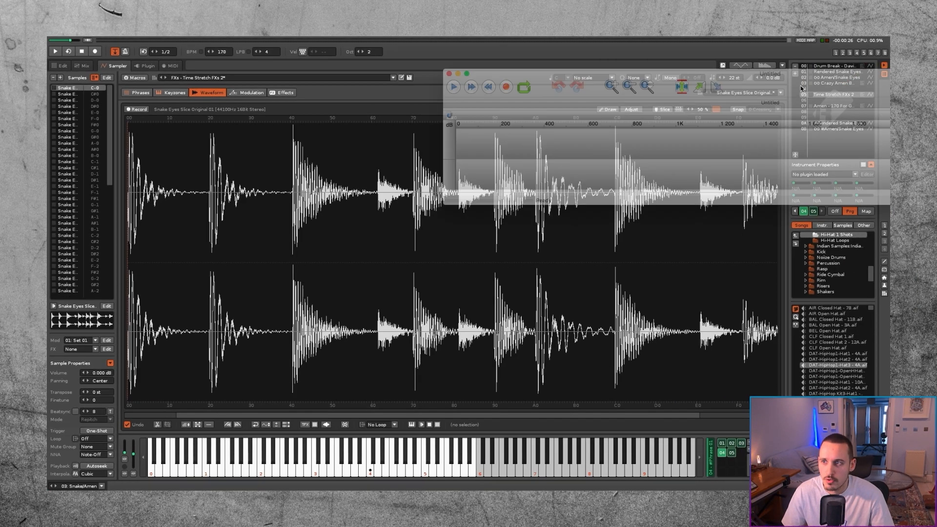
{"action": "left_click_drag", "start_coordinate": [801, 85], "coordinate": [516, 71]}
{"action": "left_click", "coordinate": [242, 70]}
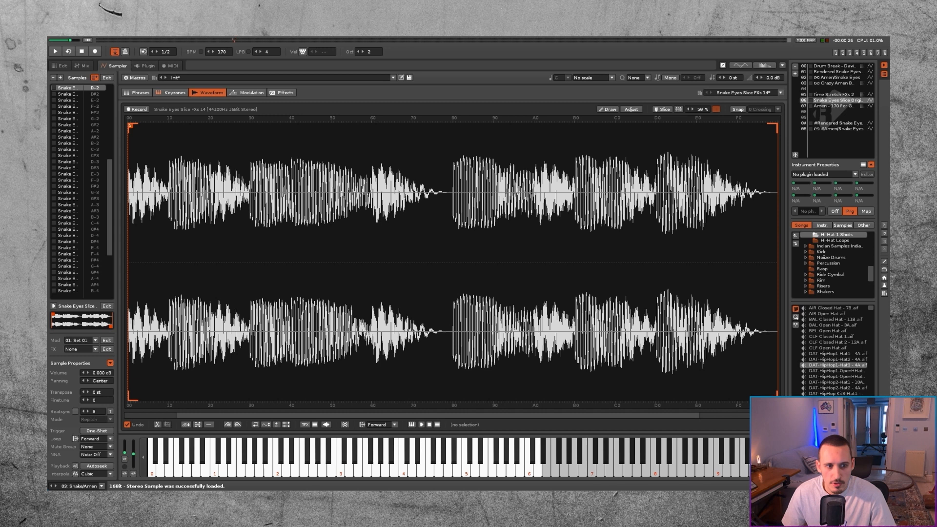
Step: Adjust the forward loop's end point on the slot 06 Snake Eyes samples, audition the loop and select the next sample
{"action": "mouse_move", "coordinate": [775, 399]}
{"action": "left_mouse_down"}
{"action": "mouse_move", "coordinate": [138, 322]}
{"action": "mouse_move", "coordinate": [247, 323]}
{"action": "left_mouse_up"}
{"action": "key", "text": "x"}
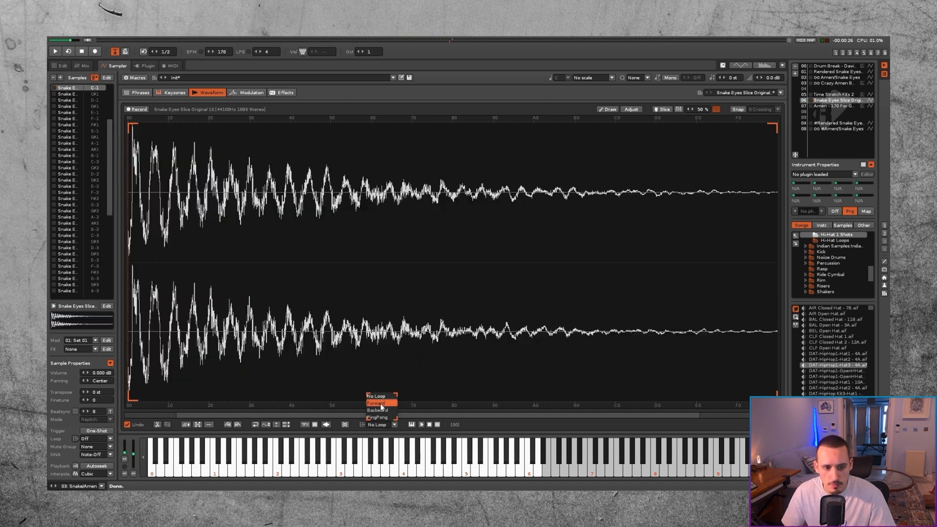
{"action": "left_click", "coordinate": [381, 403]}
{"action": "mouse_move", "coordinate": [775, 393]}
{"action": "left_mouse_down"}
{"action": "mouse_move", "coordinate": [204, 362]}
{"action": "mouse_move", "coordinate": [777, 350]}
{"action": "left_mouse_up"}
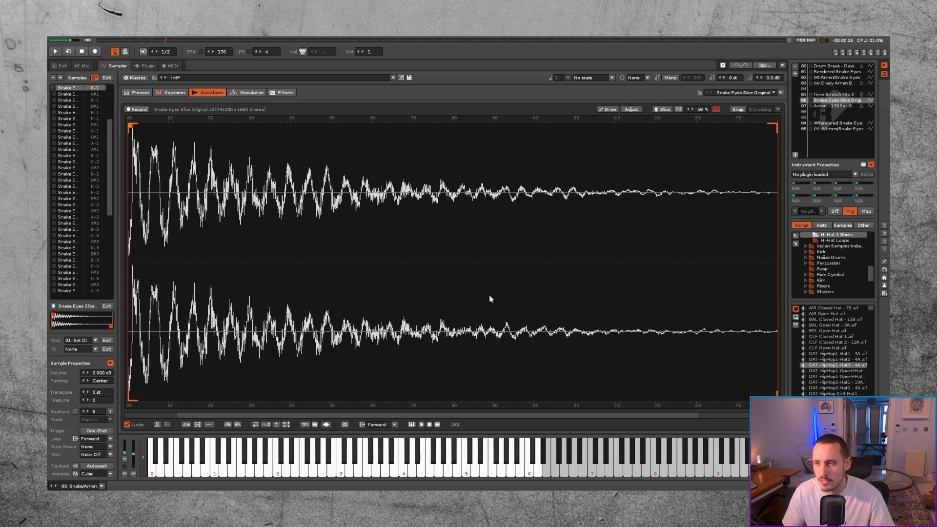
{"action": "left_click", "coordinate": [68, 94]}
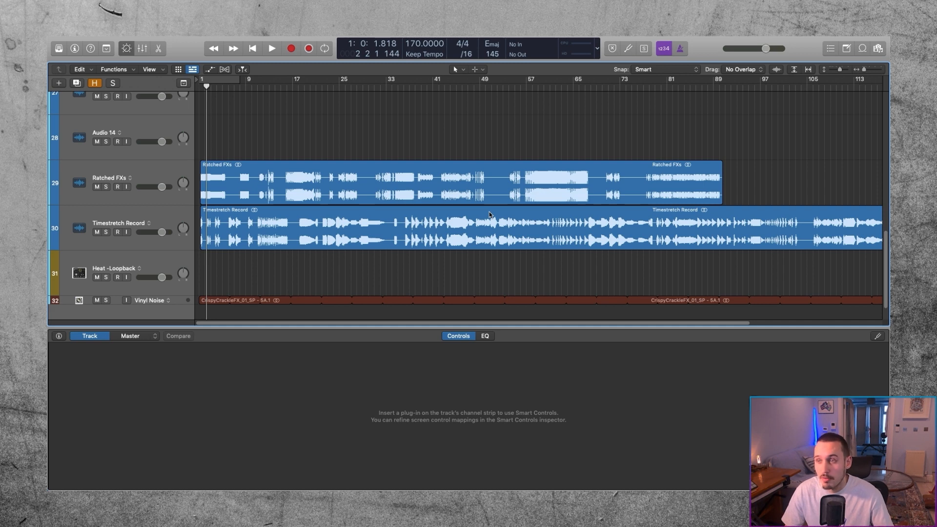
Step: Mute the Timestretch Record track in the Logic Pro project
{"action": "scroll", "coordinate": [560, 216], "scroll_direction": "down", "scroll_amount": 3}
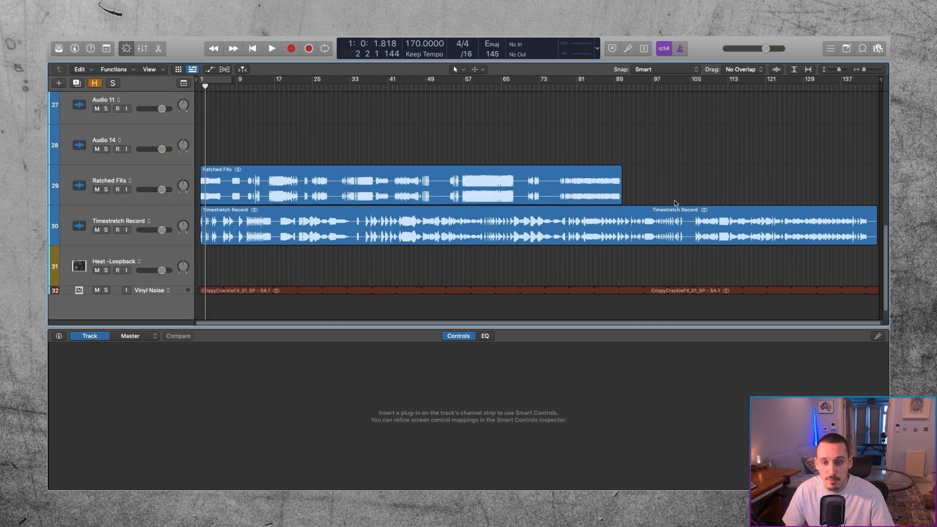
{"action": "left_click", "coordinate": [97, 231]}
{"action": "scroll", "coordinate": [209, 173], "scroll_direction": "up", "scroll_amount": 5}
{"action": "scroll", "coordinate": [231, 173], "scroll_direction": "left", "scroll_amount": 2}
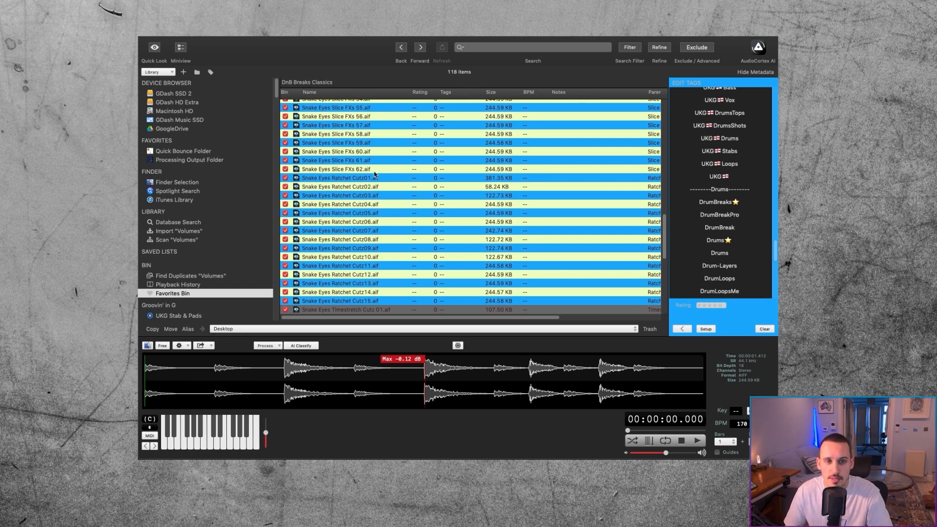
Step: Audition Snake Eyes Slice FXs 57 to 60 in the Favorites Bin
{"action": "left_click", "coordinate": [355, 125]}
{"action": "key", "text": "Down"}
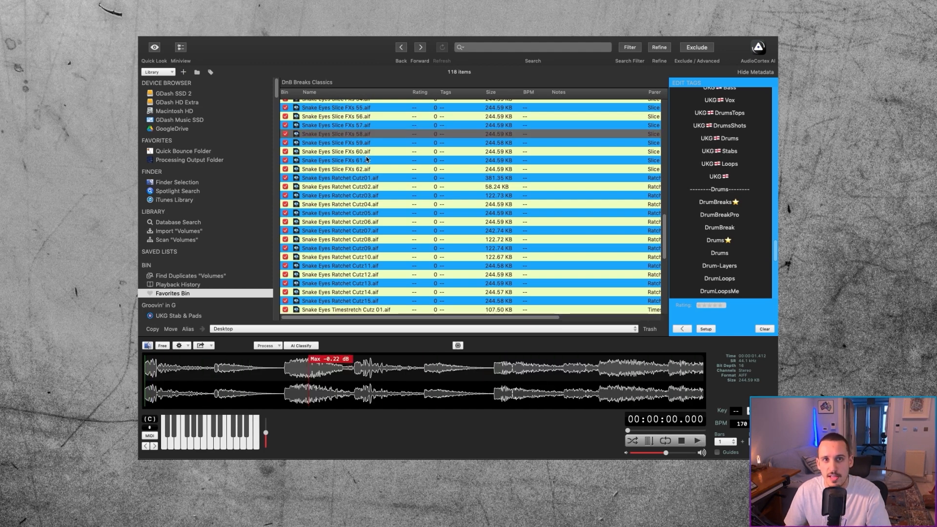
{"action": "key", "text": "Down"}
{"action": "key", "text": "Down"}
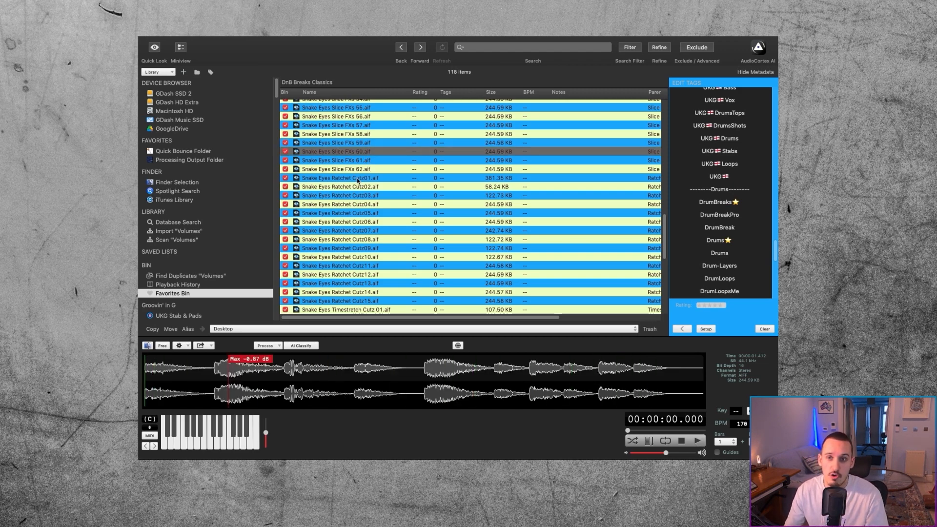
Step: Audition the Snake Eyes Ratchet Cutz files from 01 to 15 in the Favorites Bin
{"action": "left_click", "coordinate": [353, 178]}
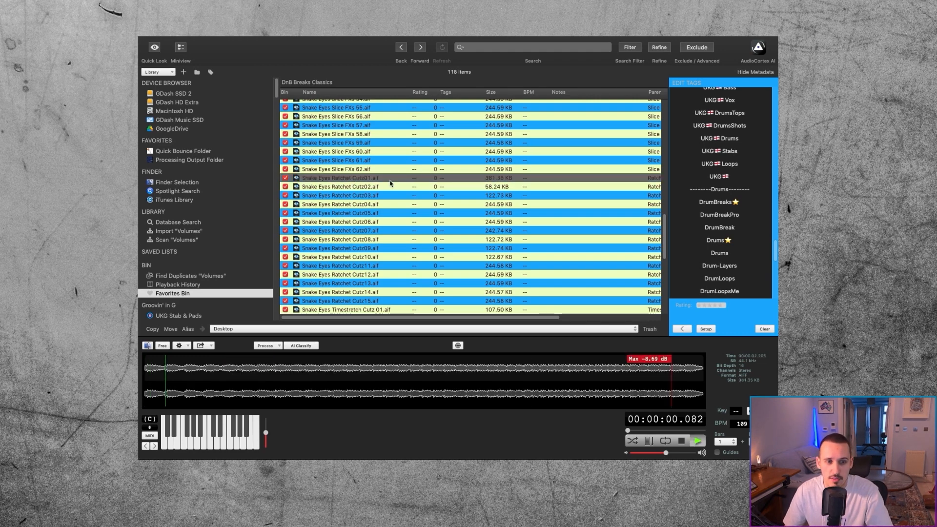
{"action": "key", "text": "Down"}
{"action": "key", "text": "Down"}
{"action": "key", "text": "Down"}
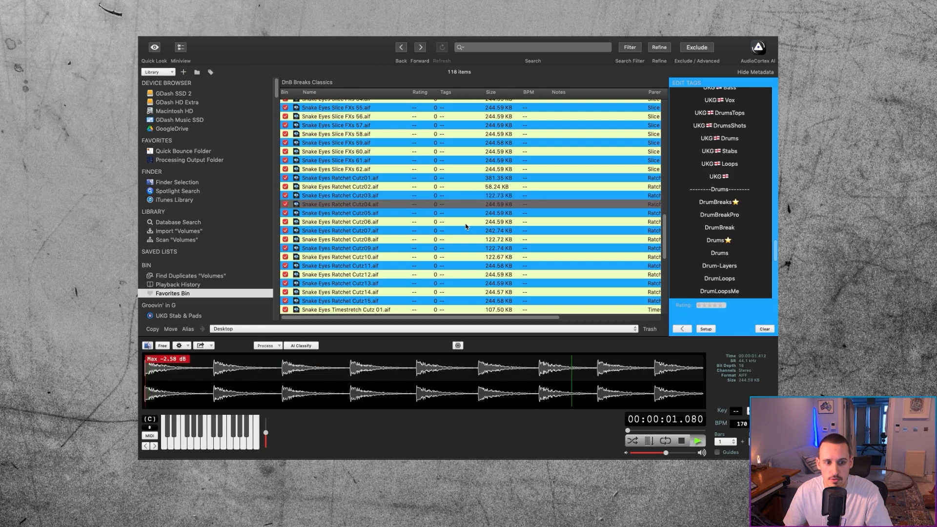
{"action": "key", "text": "Down"}
{"action": "key", "text": "Down"}
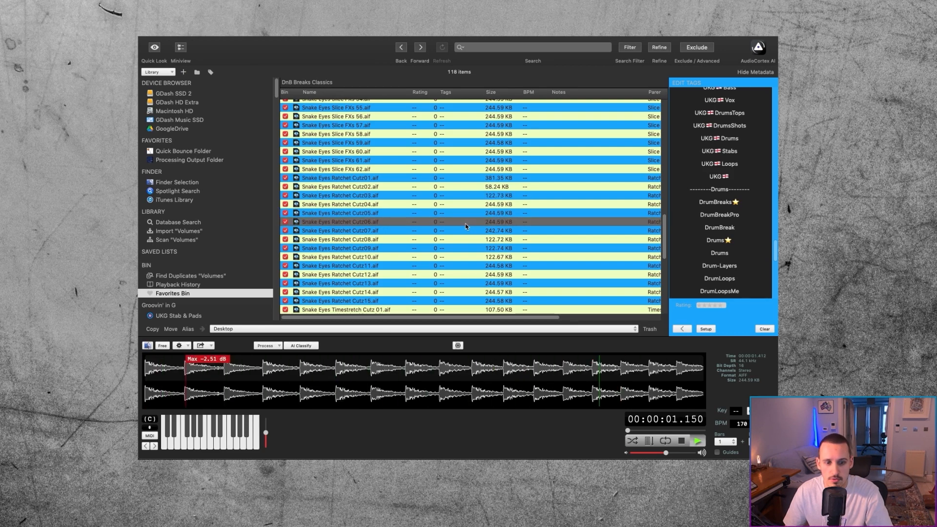
{"action": "key", "text": "Down"}
{"action": "key", "text": "Down"}
{"action": "key", "text": "Down"}
{"action": "key", "text": "Down"}
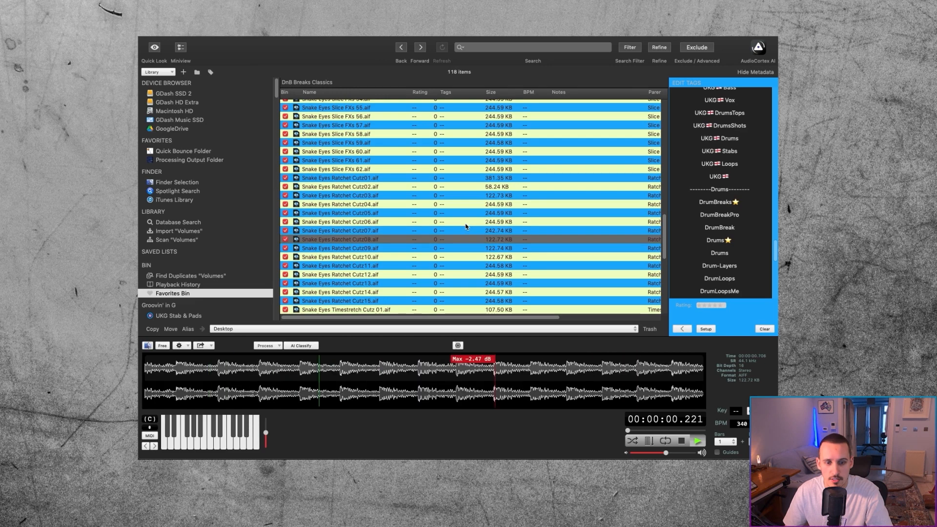
{"action": "key", "text": "Down"}
{"action": "key", "text": "Down"}
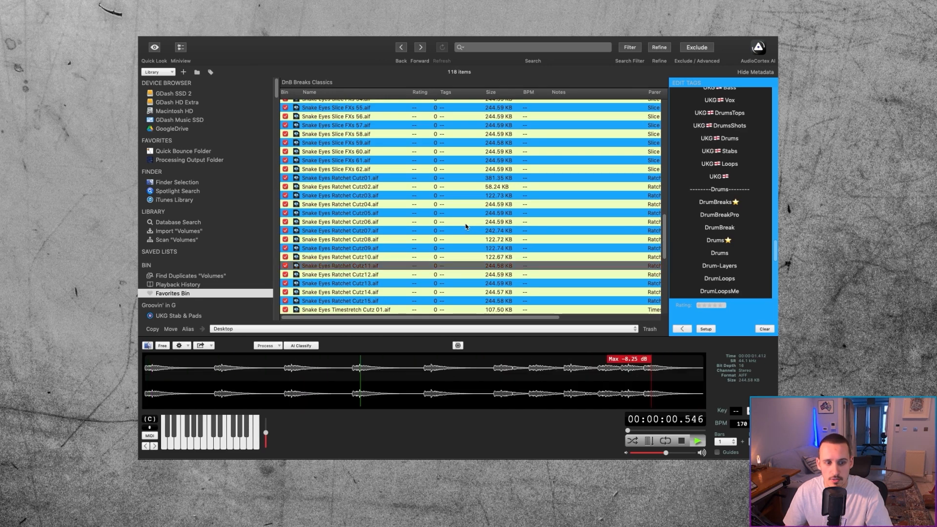
{"action": "scroll", "coordinate": [374, 243], "scroll_direction": "down", "scroll_amount": 3}
Step: Audition the Snake Eyes Timestretch Cutz files from 01 to 13 in the Favorites Bin
{"action": "key", "text": "Down"}
{"action": "key", "text": "Down"}
{"action": "key", "text": "Down"}
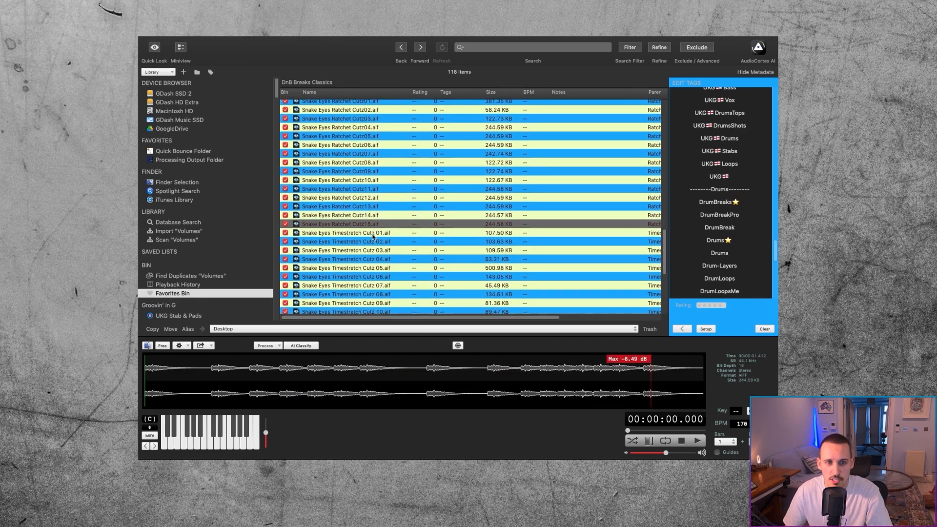
{"action": "key", "text": "Down"}
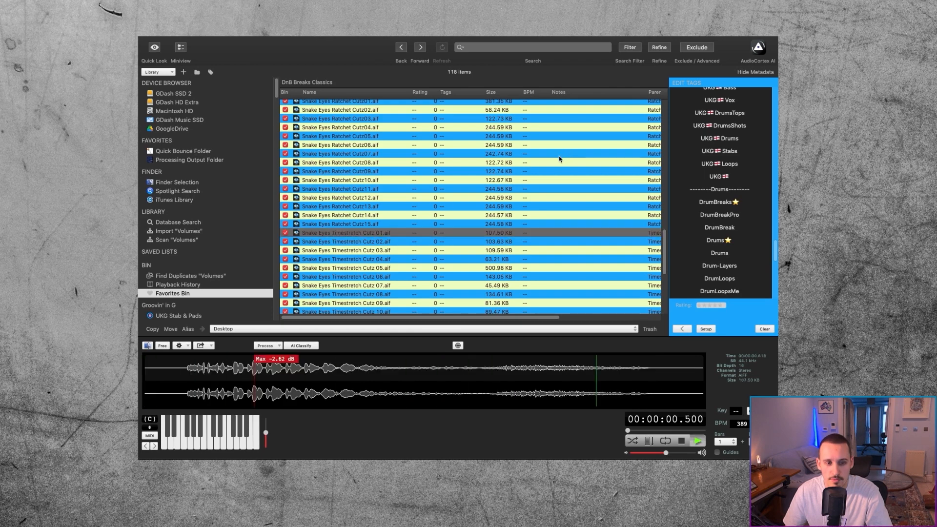
{"action": "key", "text": "Down"}
{"action": "key", "text": "Down"}
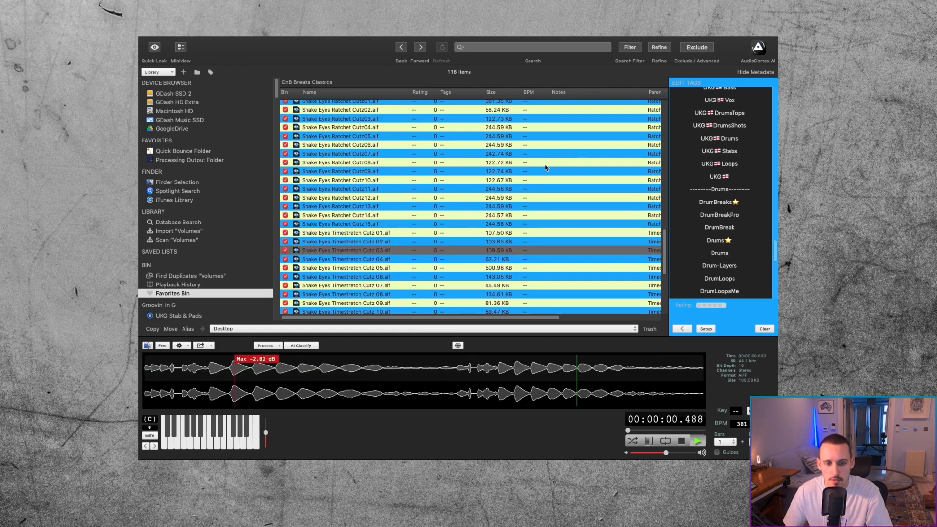
{"action": "key", "text": "Down"}
{"action": "key", "text": "Down"}
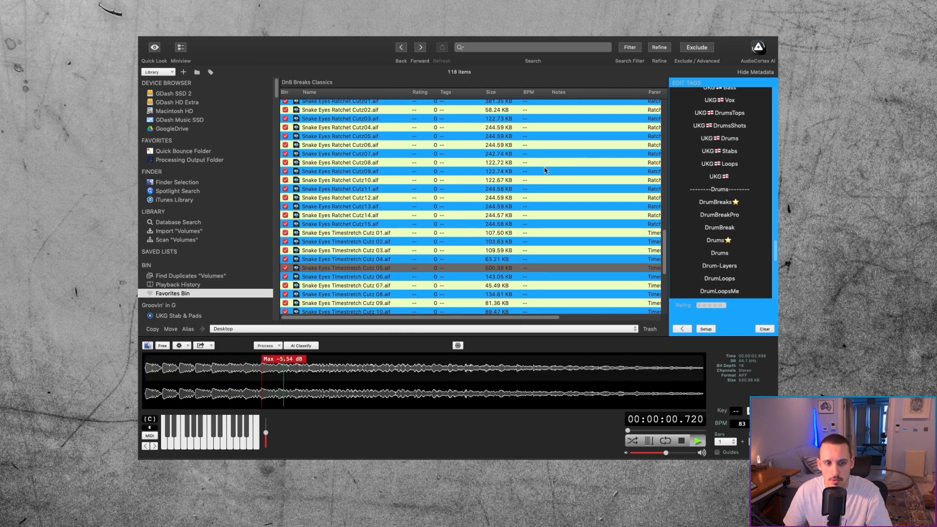
{"action": "key", "text": "Down"}
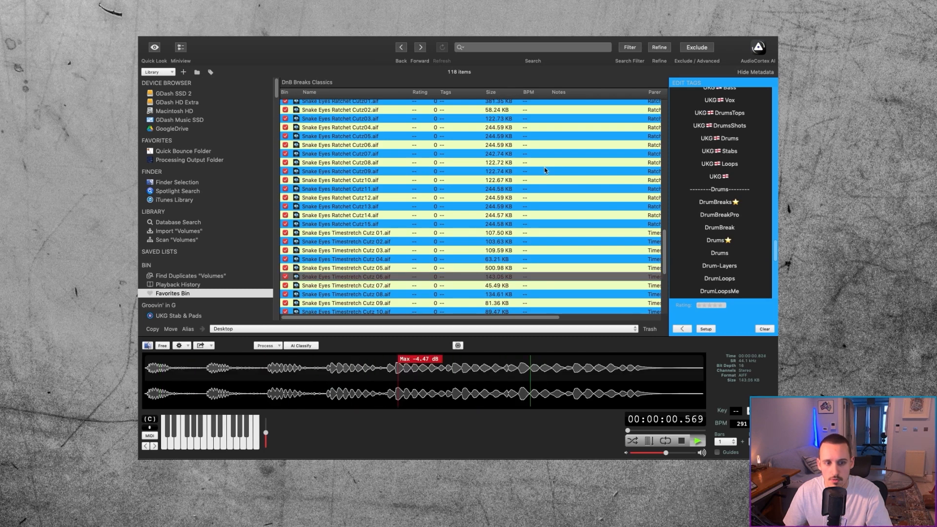
{"action": "key", "text": "Down"}
{"action": "key", "text": "Down"}
{"action": "scroll", "coordinate": [537, 173], "scroll_direction": "down", "scroll_amount": 3}
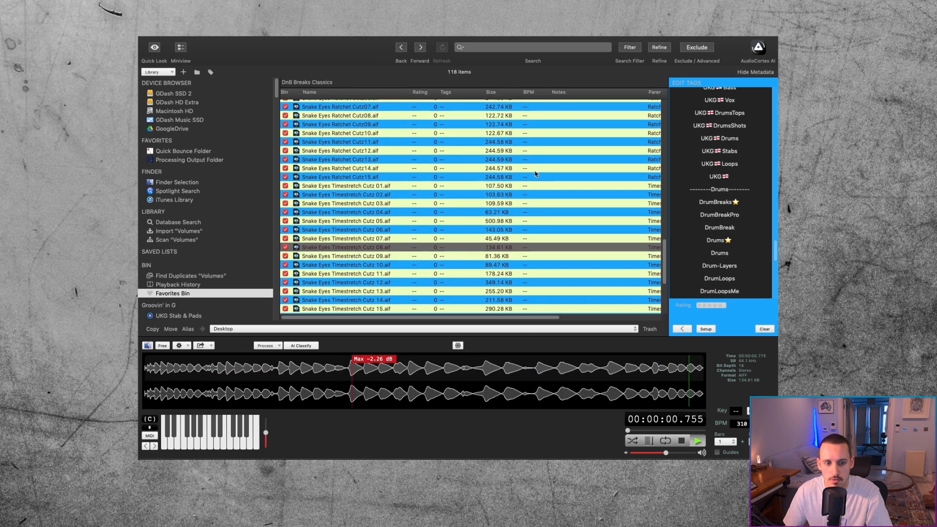
{"action": "key", "text": "Down"}
{"action": "key", "text": "Down"}
{"action": "key", "text": "Down"}
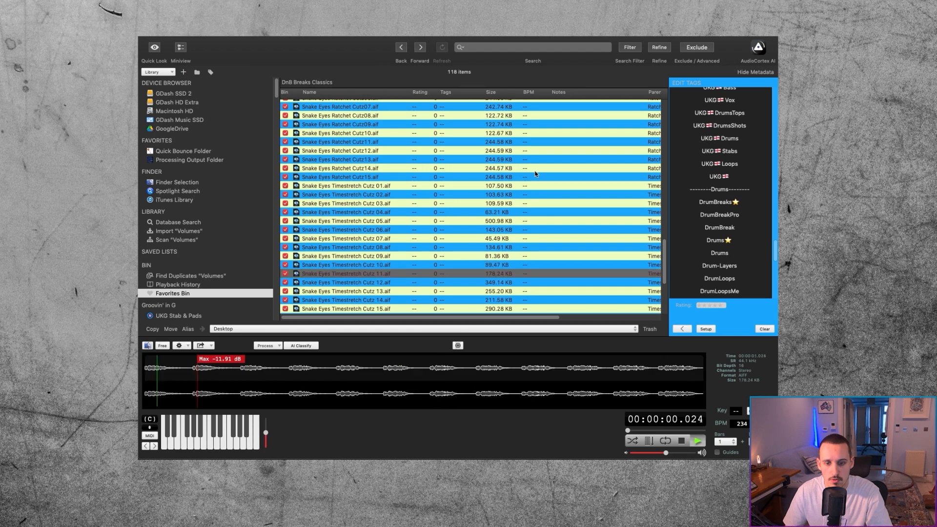
{"action": "key", "text": "Down"}
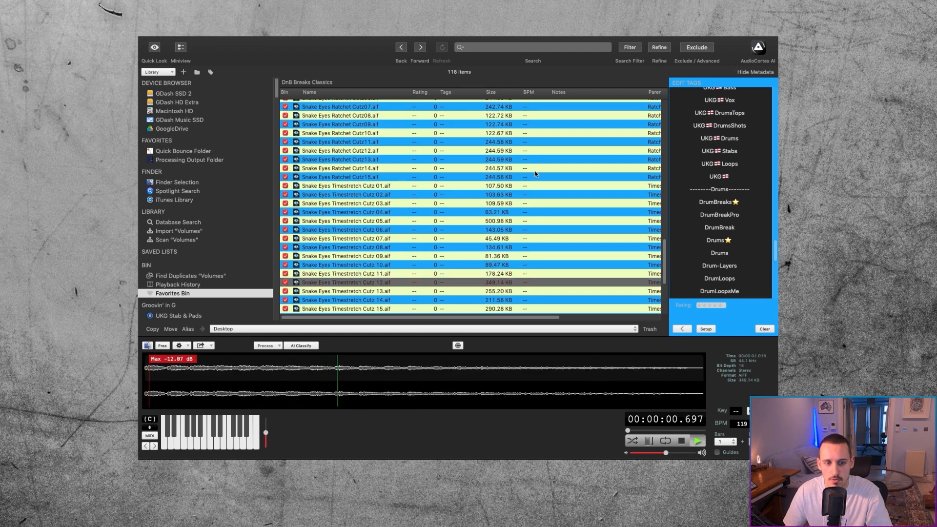
{"action": "key", "text": "Down"}
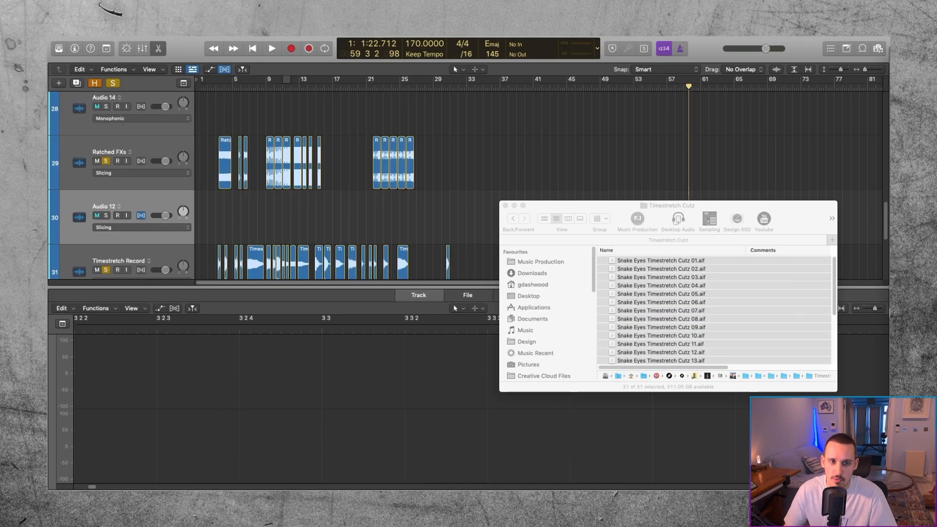
Step: Close the untitled Logic Pro project without saving it
{"action": "left_click", "coordinate": [512, 151]}
{"action": "key", "text": "super+w"}
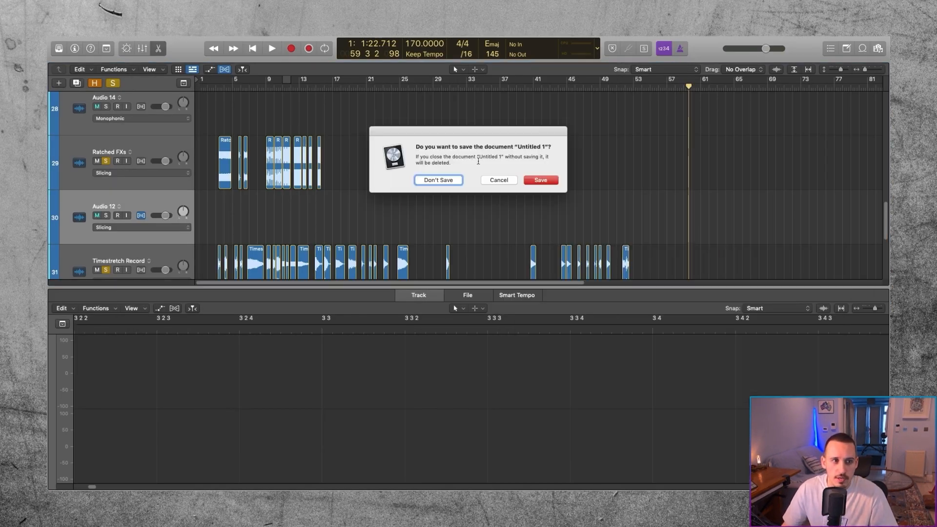
{"action": "left_click", "coordinate": [438, 180]}
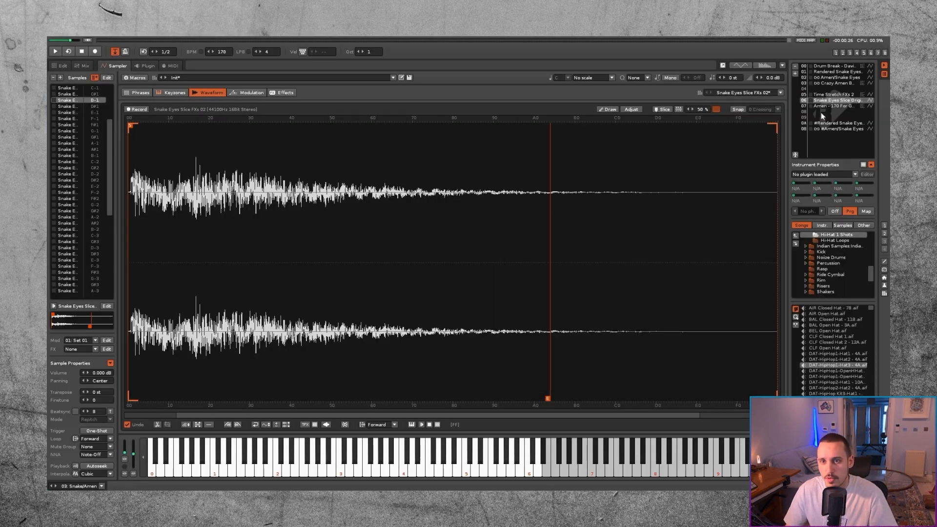
Step: Return to the pattern editor in Renoise and create a new song without a template
{"action": "left_click", "coordinate": [821, 112]}
{"action": "left_click", "coordinate": [61, 63]}
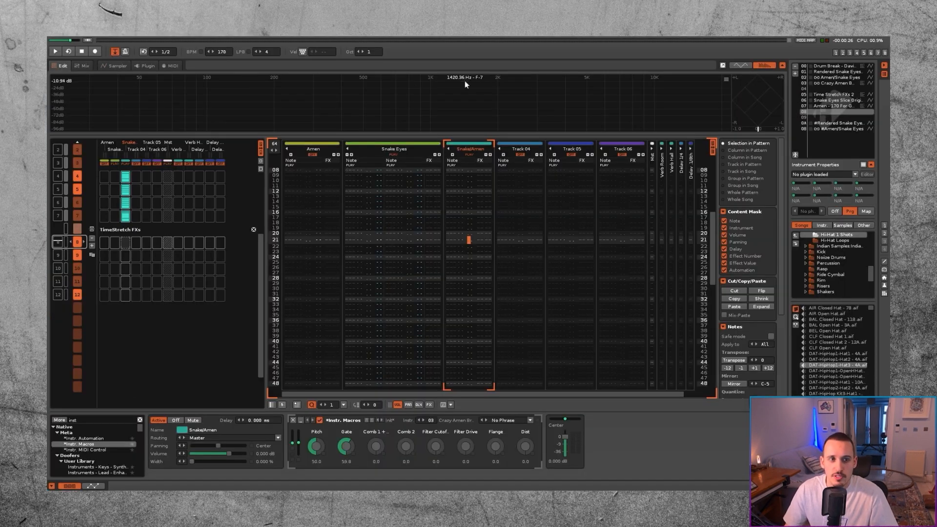
{"action": "left_click", "coordinate": [106, 22]}
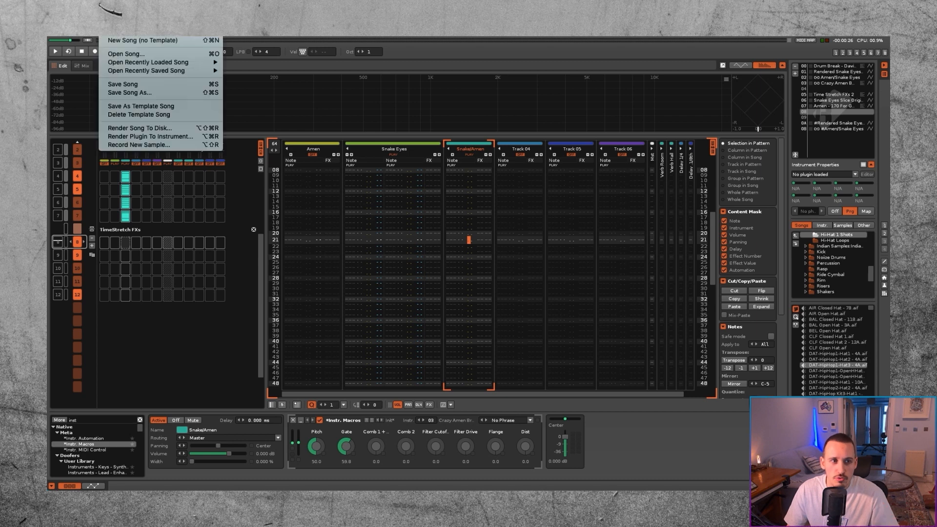
{"action": "left_click", "coordinate": [125, 42]}
{"action": "left_click", "coordinate": [555, 215]}
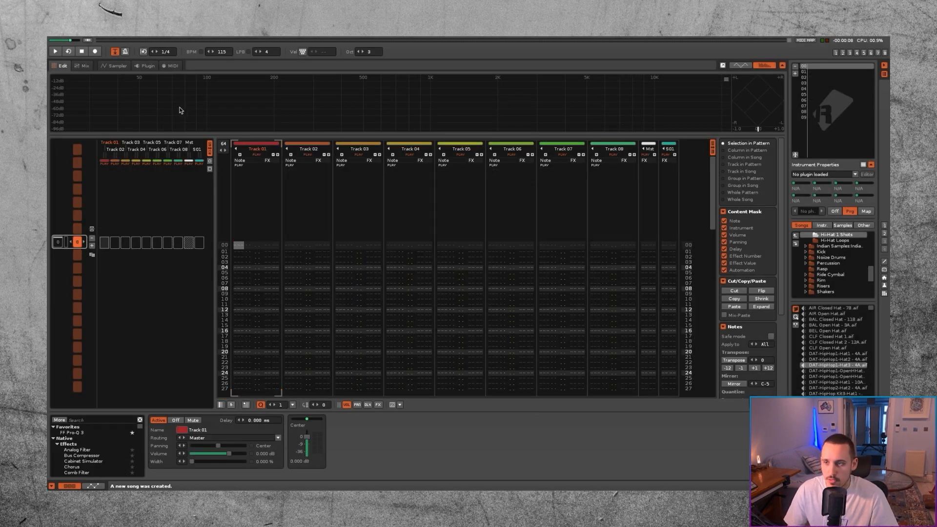
Step: Load all samples from AudioFinder's Favorites Bin into the new song's empty sampler instrument in Renoise
{"action": "left_click", "coordinate": [113, 66]}
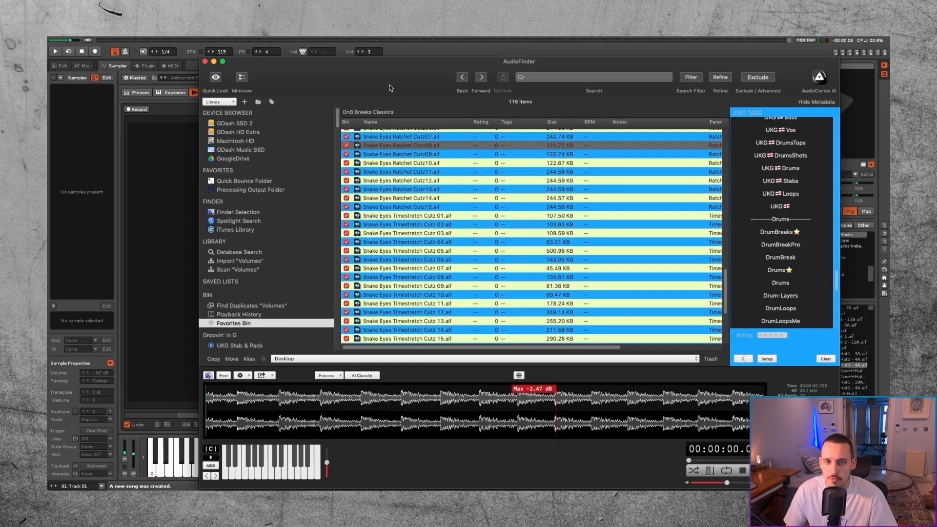
{"action": "left_click_drag", "start_coordinate": [390, 85], "coordinate": [395, 85]}
{"action": "left_click", "coordinate": [394, 163]}
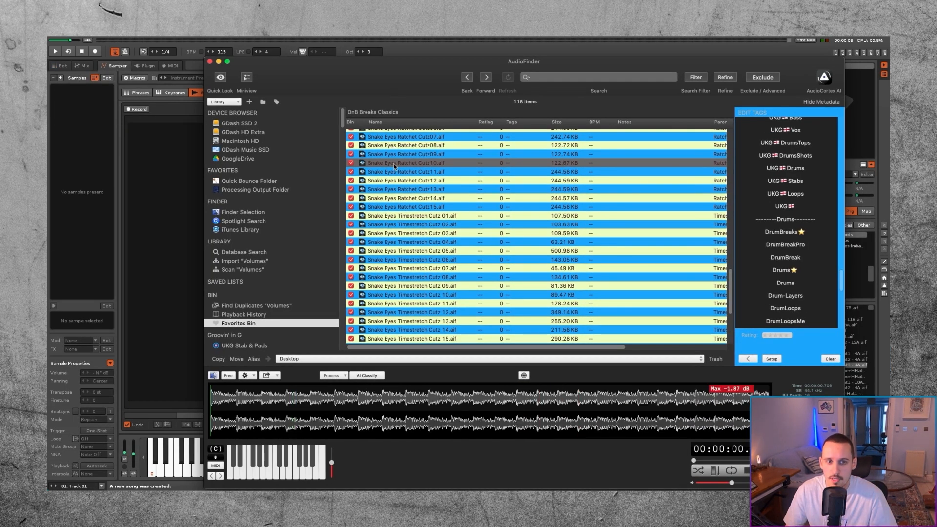
{"action": "key", "text": "super+a"}
{"action": "left_click_drag", "start_coordinate": [400, 156], "coordinate": [72, 123]}
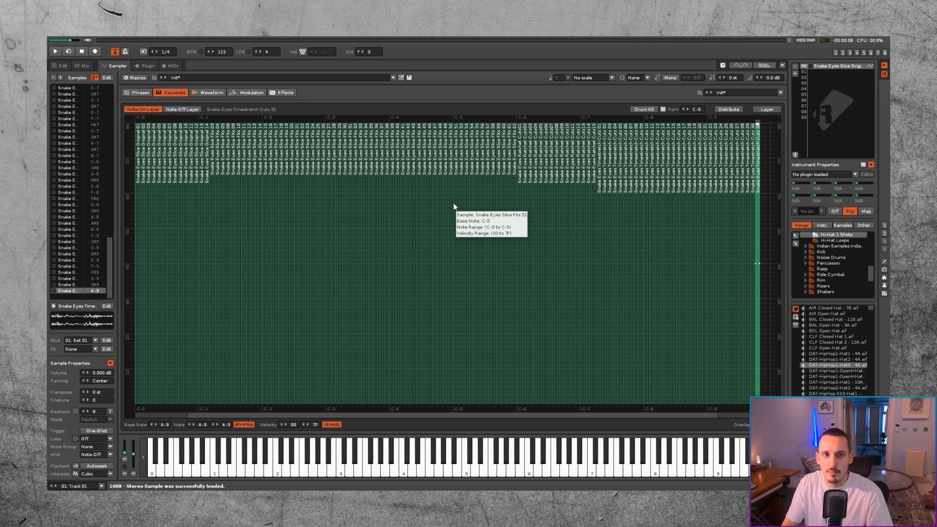
{"action": "scroll", "coordinate": [84, 144], "scroll_direction": "up", "scroll_amount": 20}
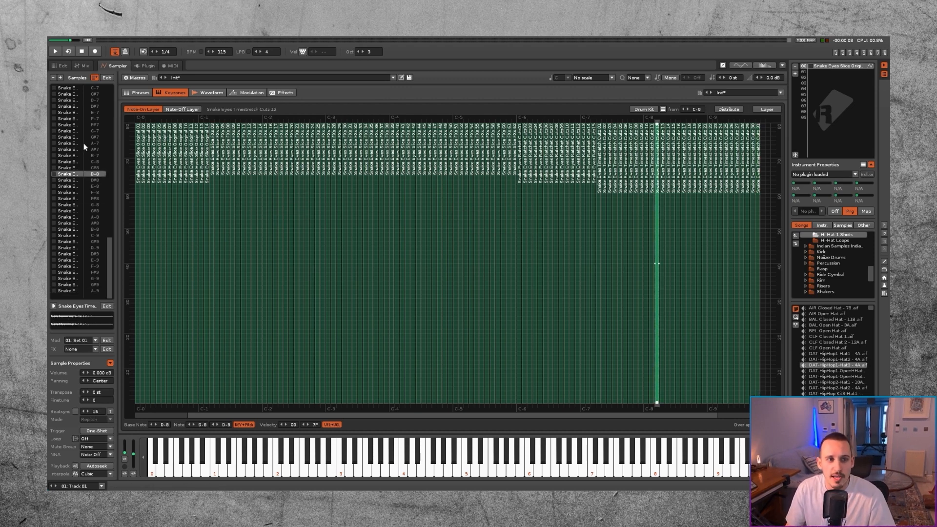
{"action": "scroll", "coordinate": [82, 142], "scroll_direction": "up", "scroll_amount": 20}
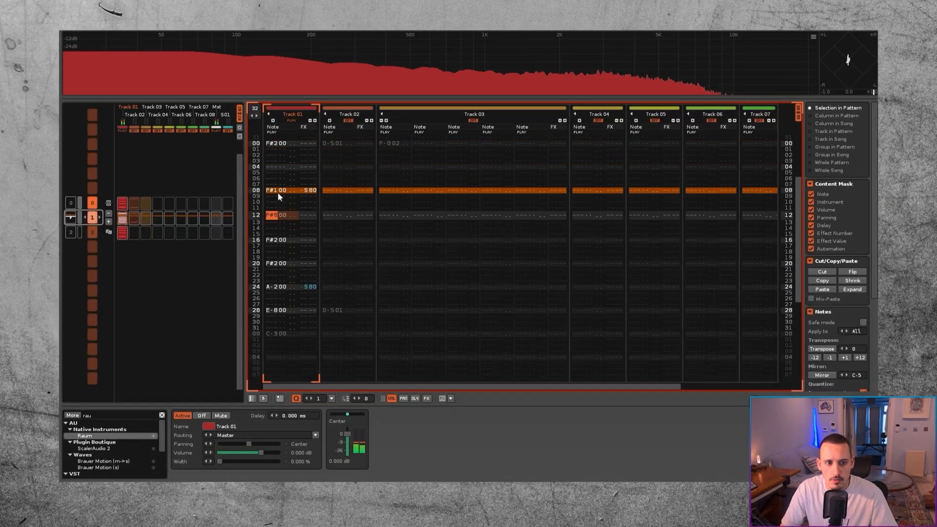
Step: Play back the Track 01 break pattern and the song with the Drum Breaks and Think tracks
{"action": "key", "text": "space"}
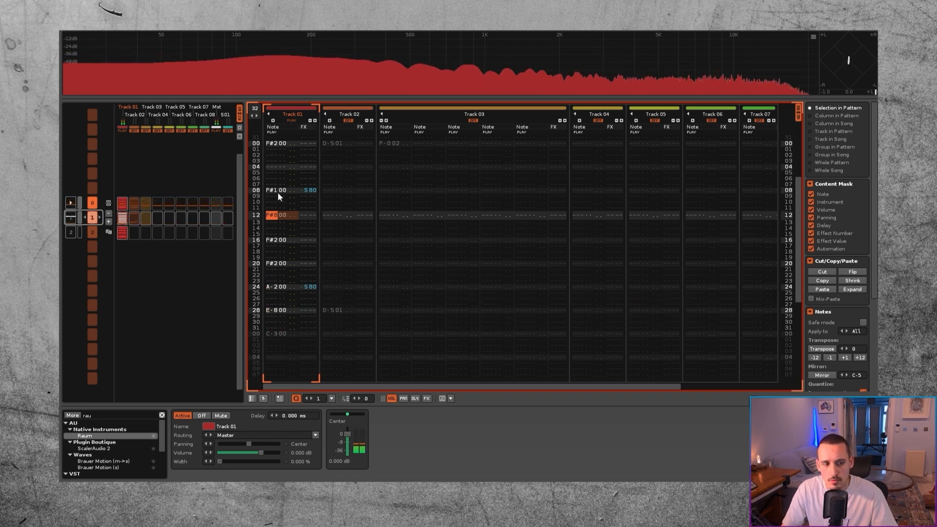
{"action": "key", "text": "space"}
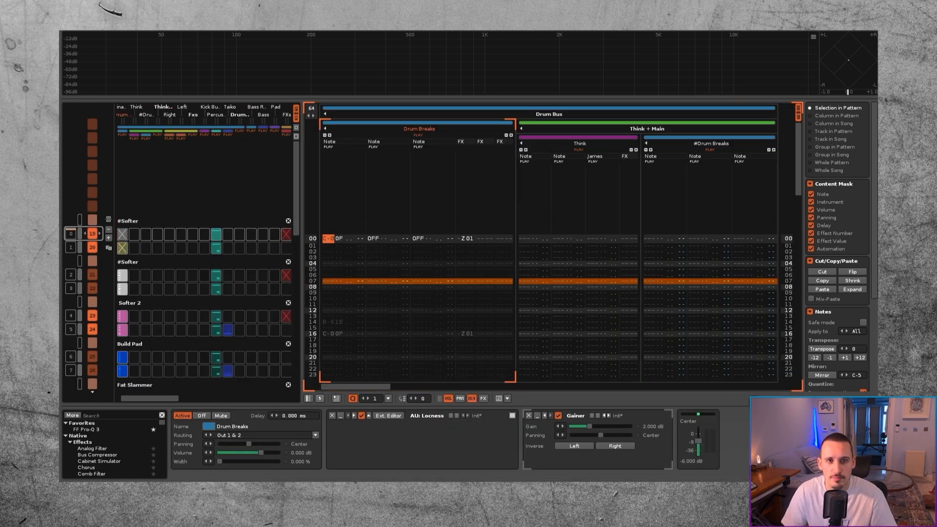
{"action": "key", "text": "space"}
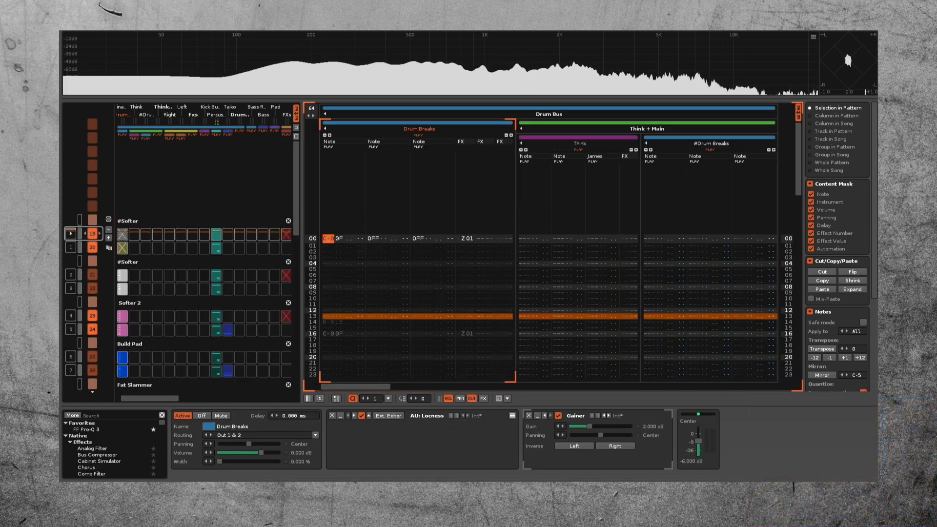